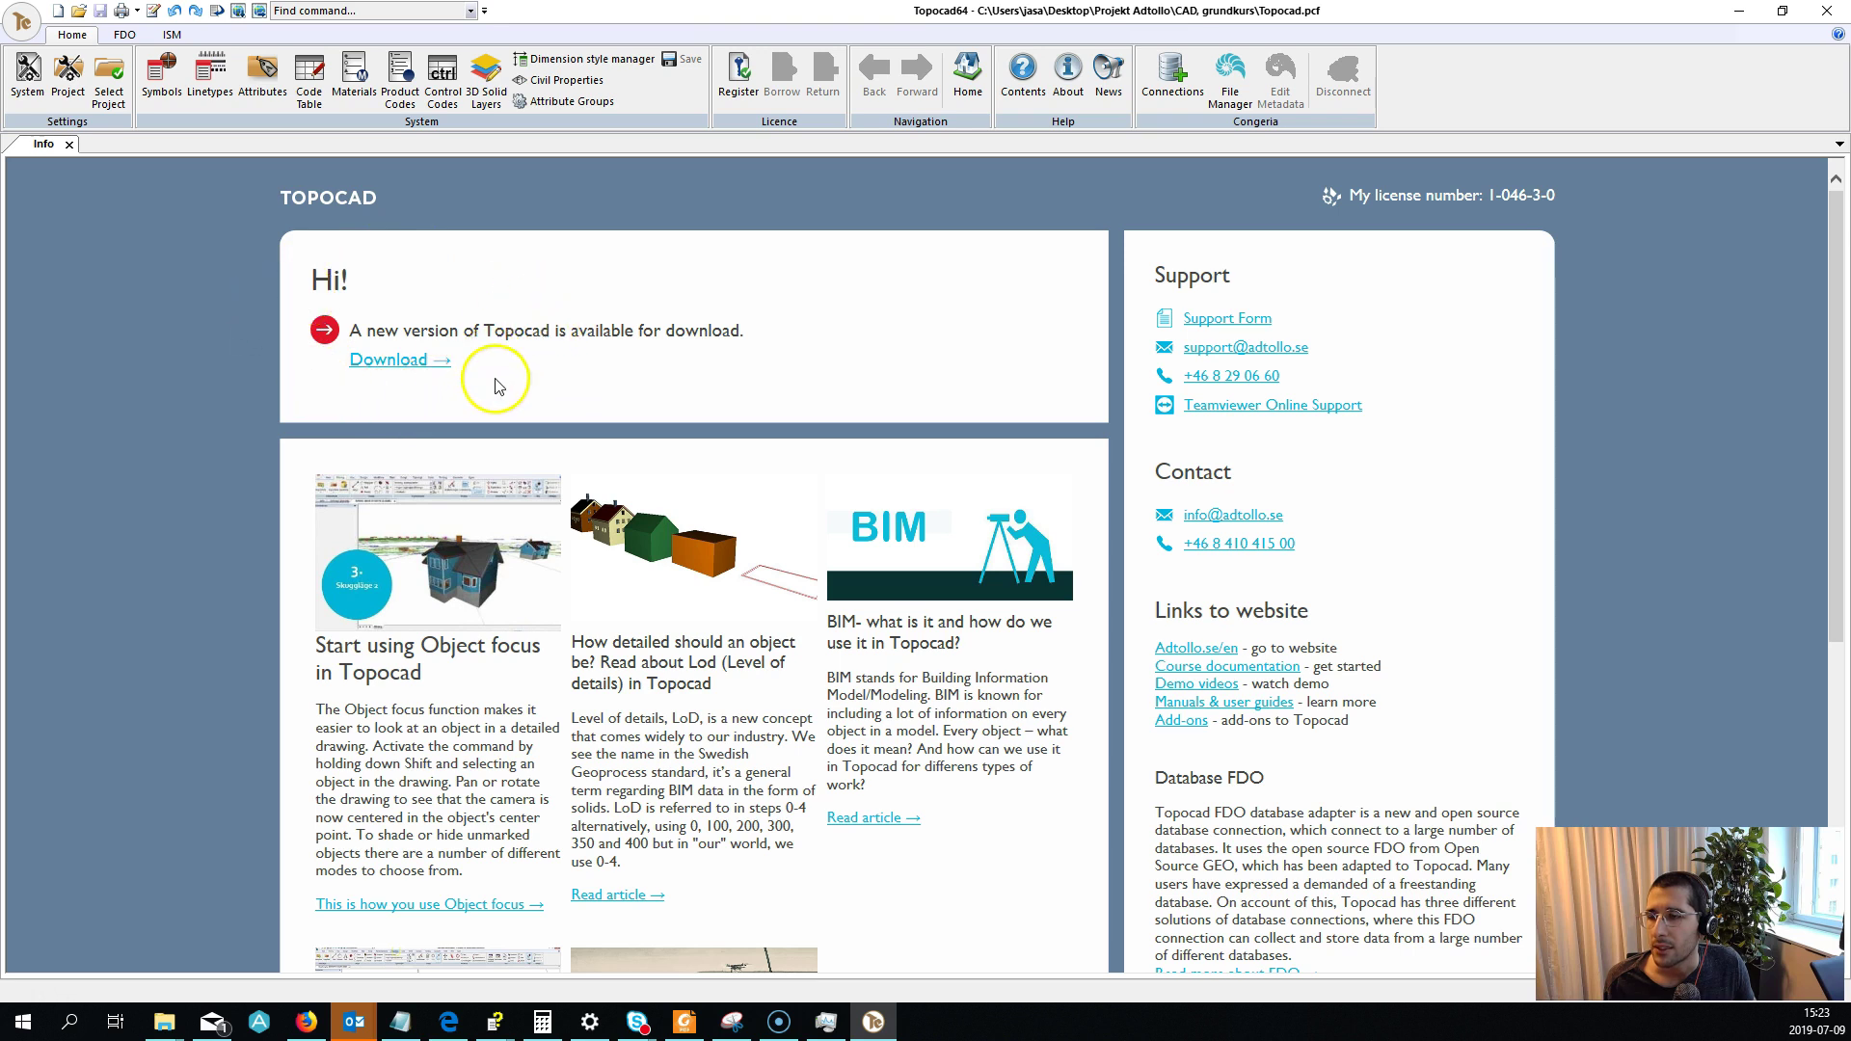
scroll(882, 578, "down", 2)
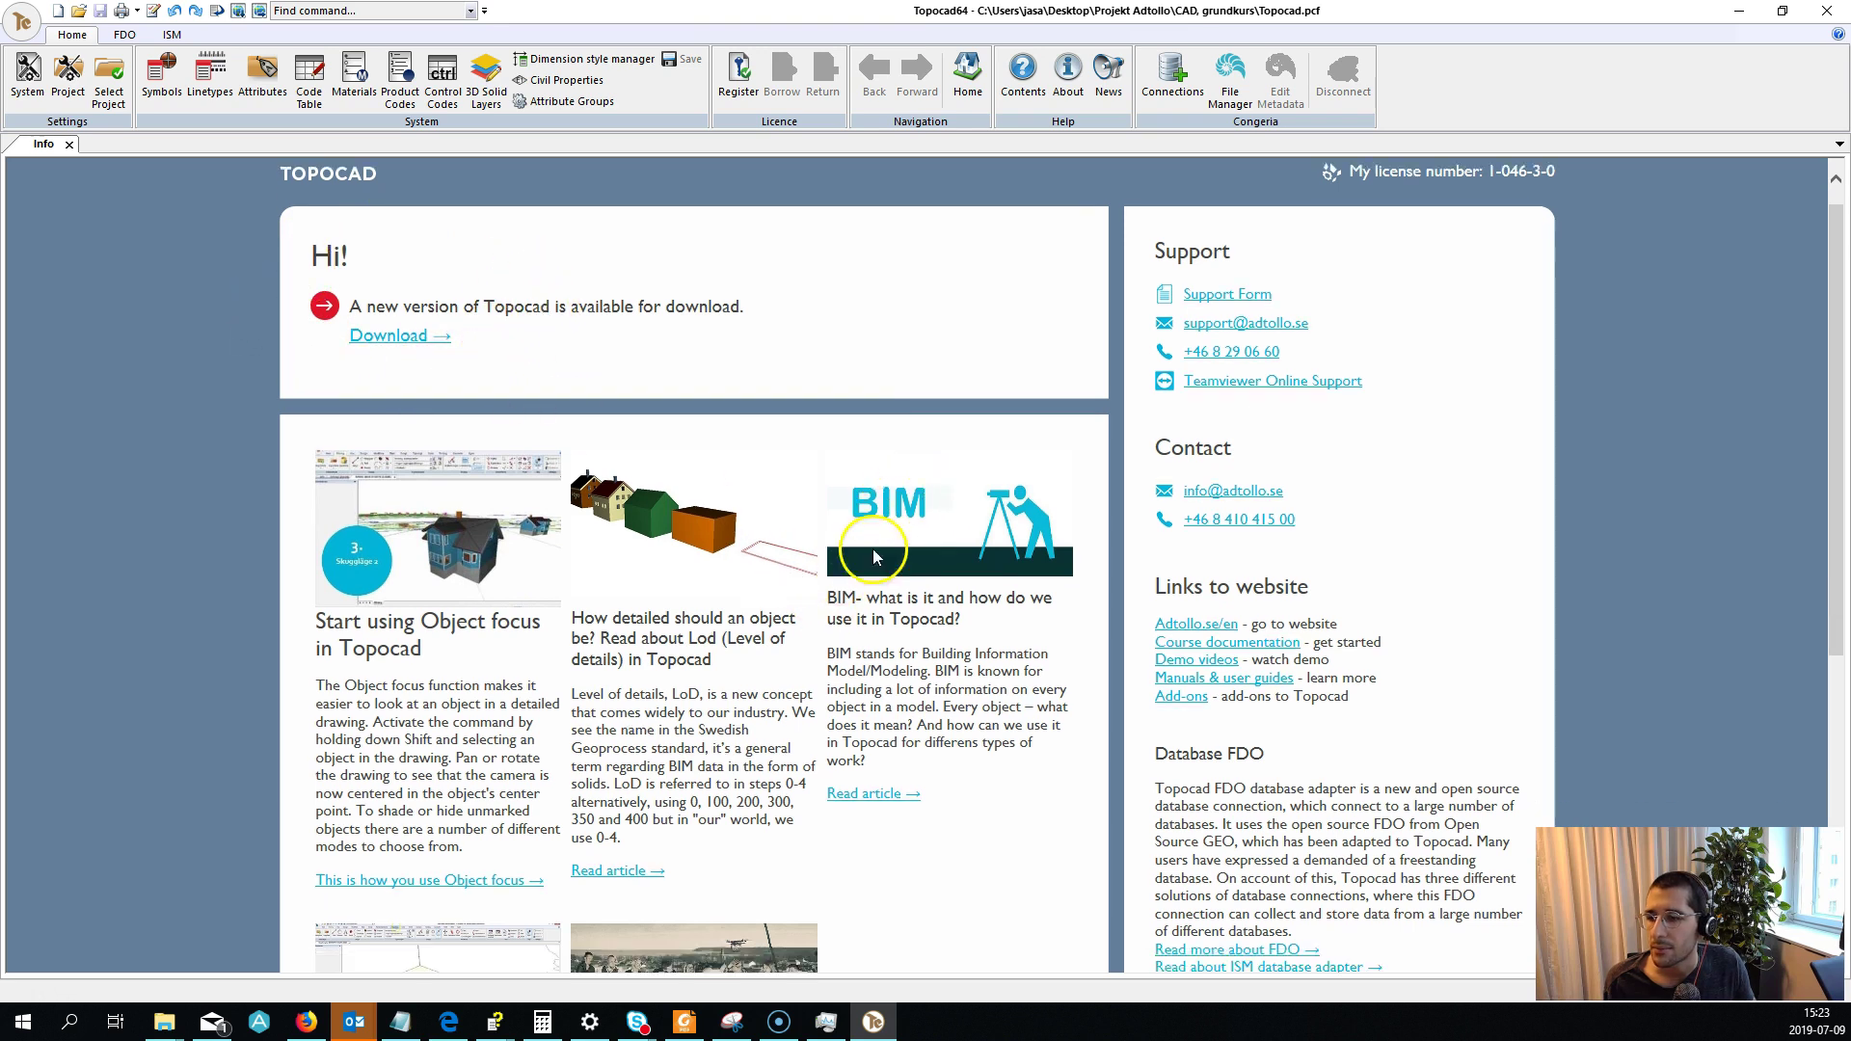
scroll(864, 608, "down", 2)
scroll(434, 608, "down", 2)
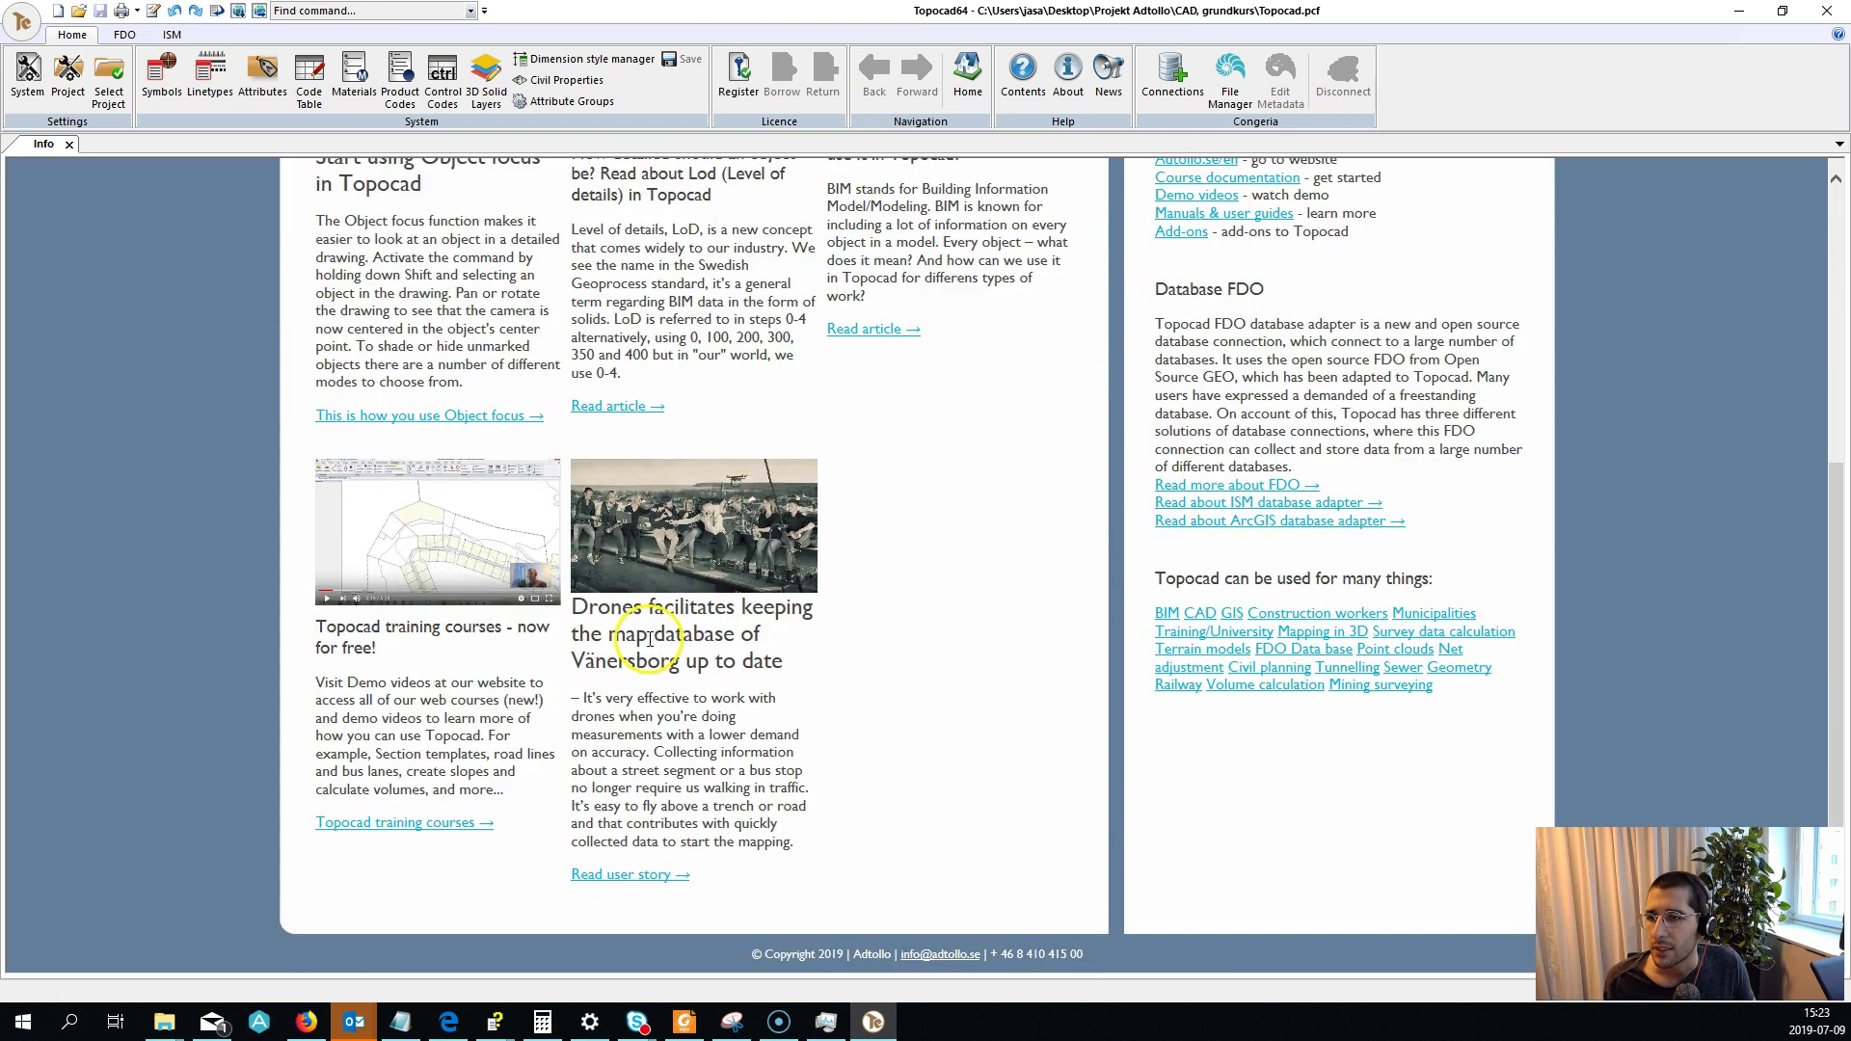
scroll(1087, 477, "up", 3)
scroll(1071, 499, "up", 3)
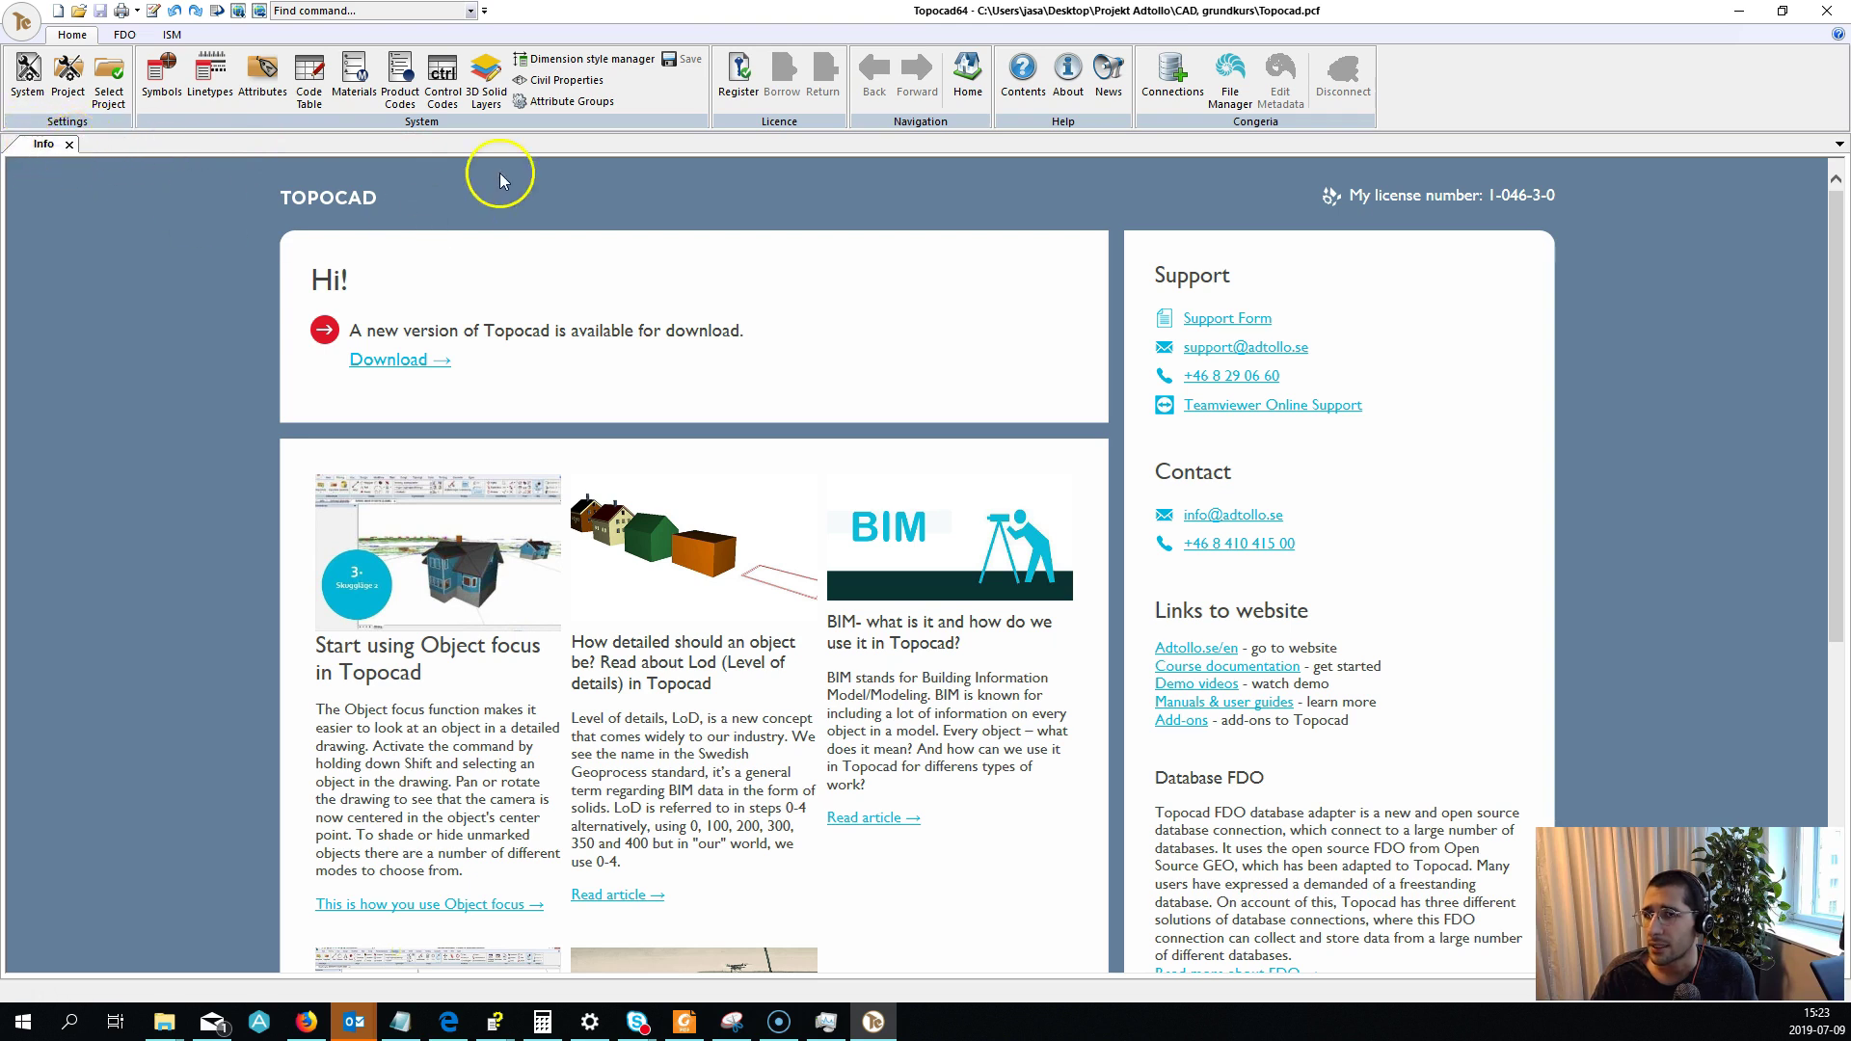
scroll(236, 304, "down", 2)
scroll(237, 305, "up", 2)
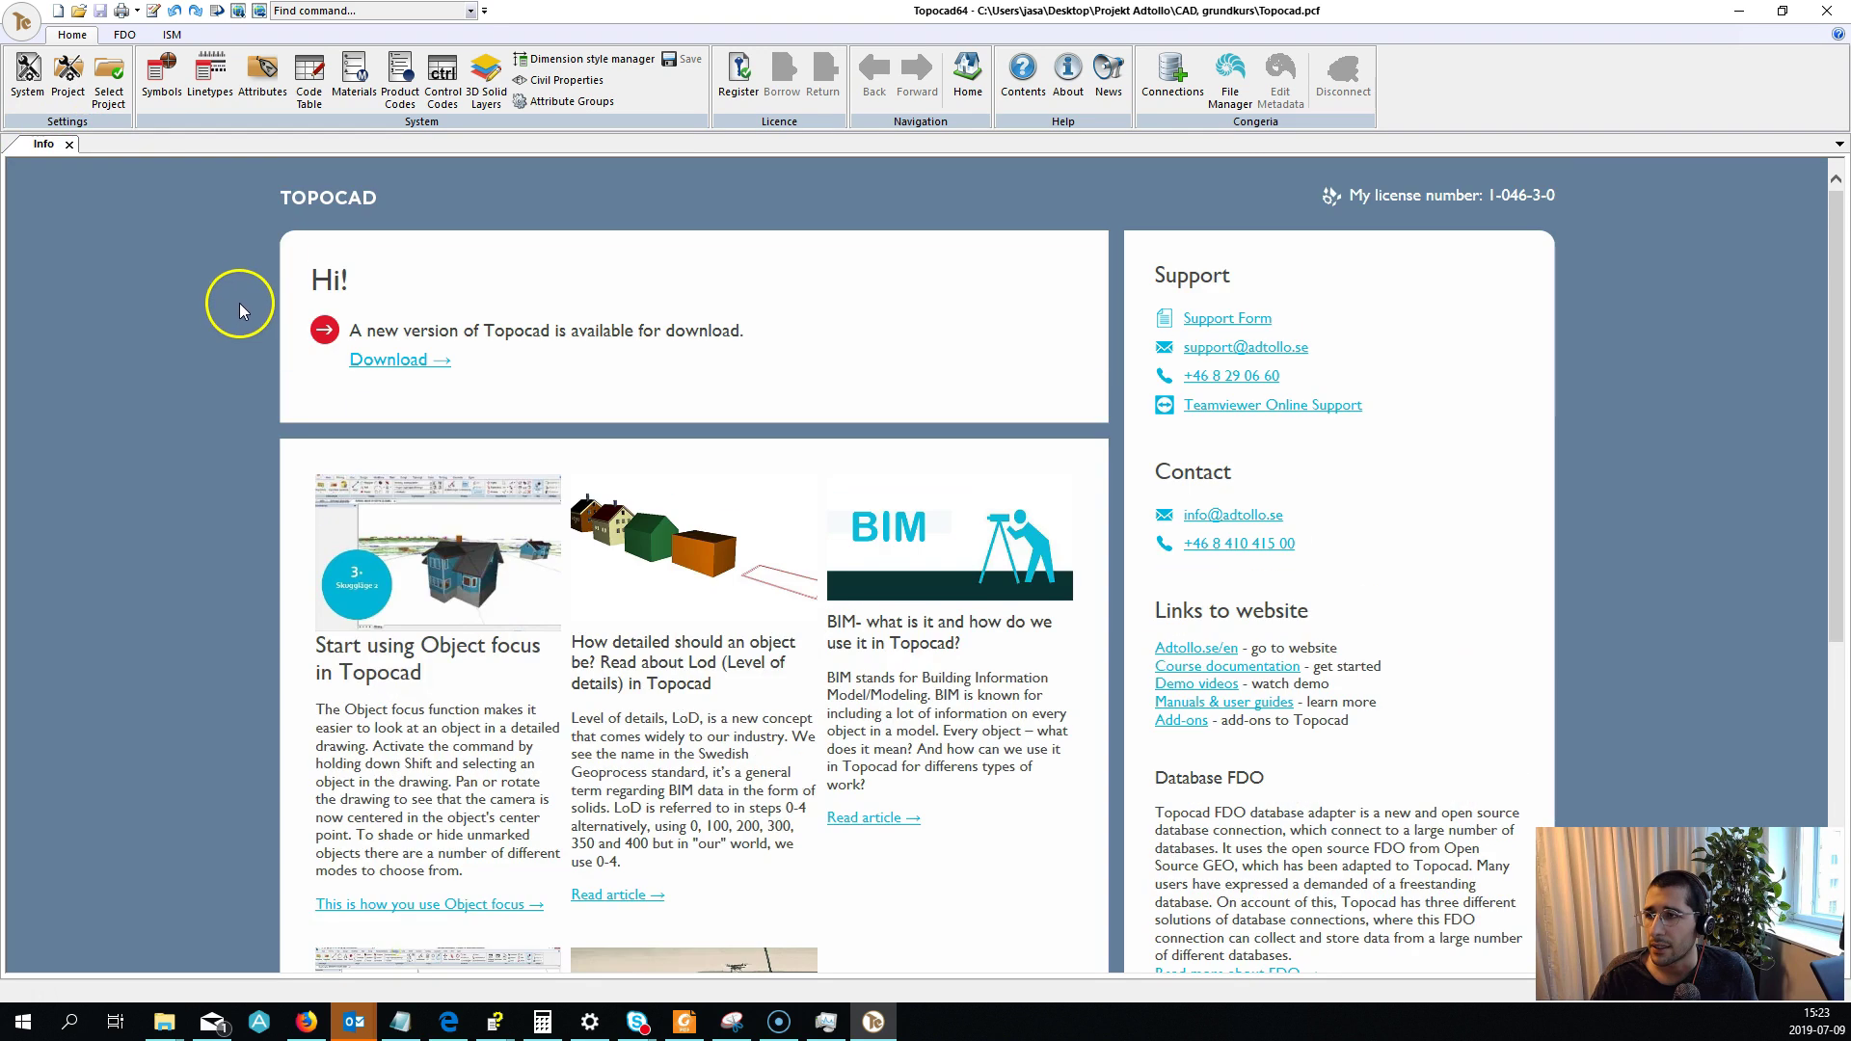
Close the start page and look through the FDO and ISM ribbon tabs.
left_click(68, 146)
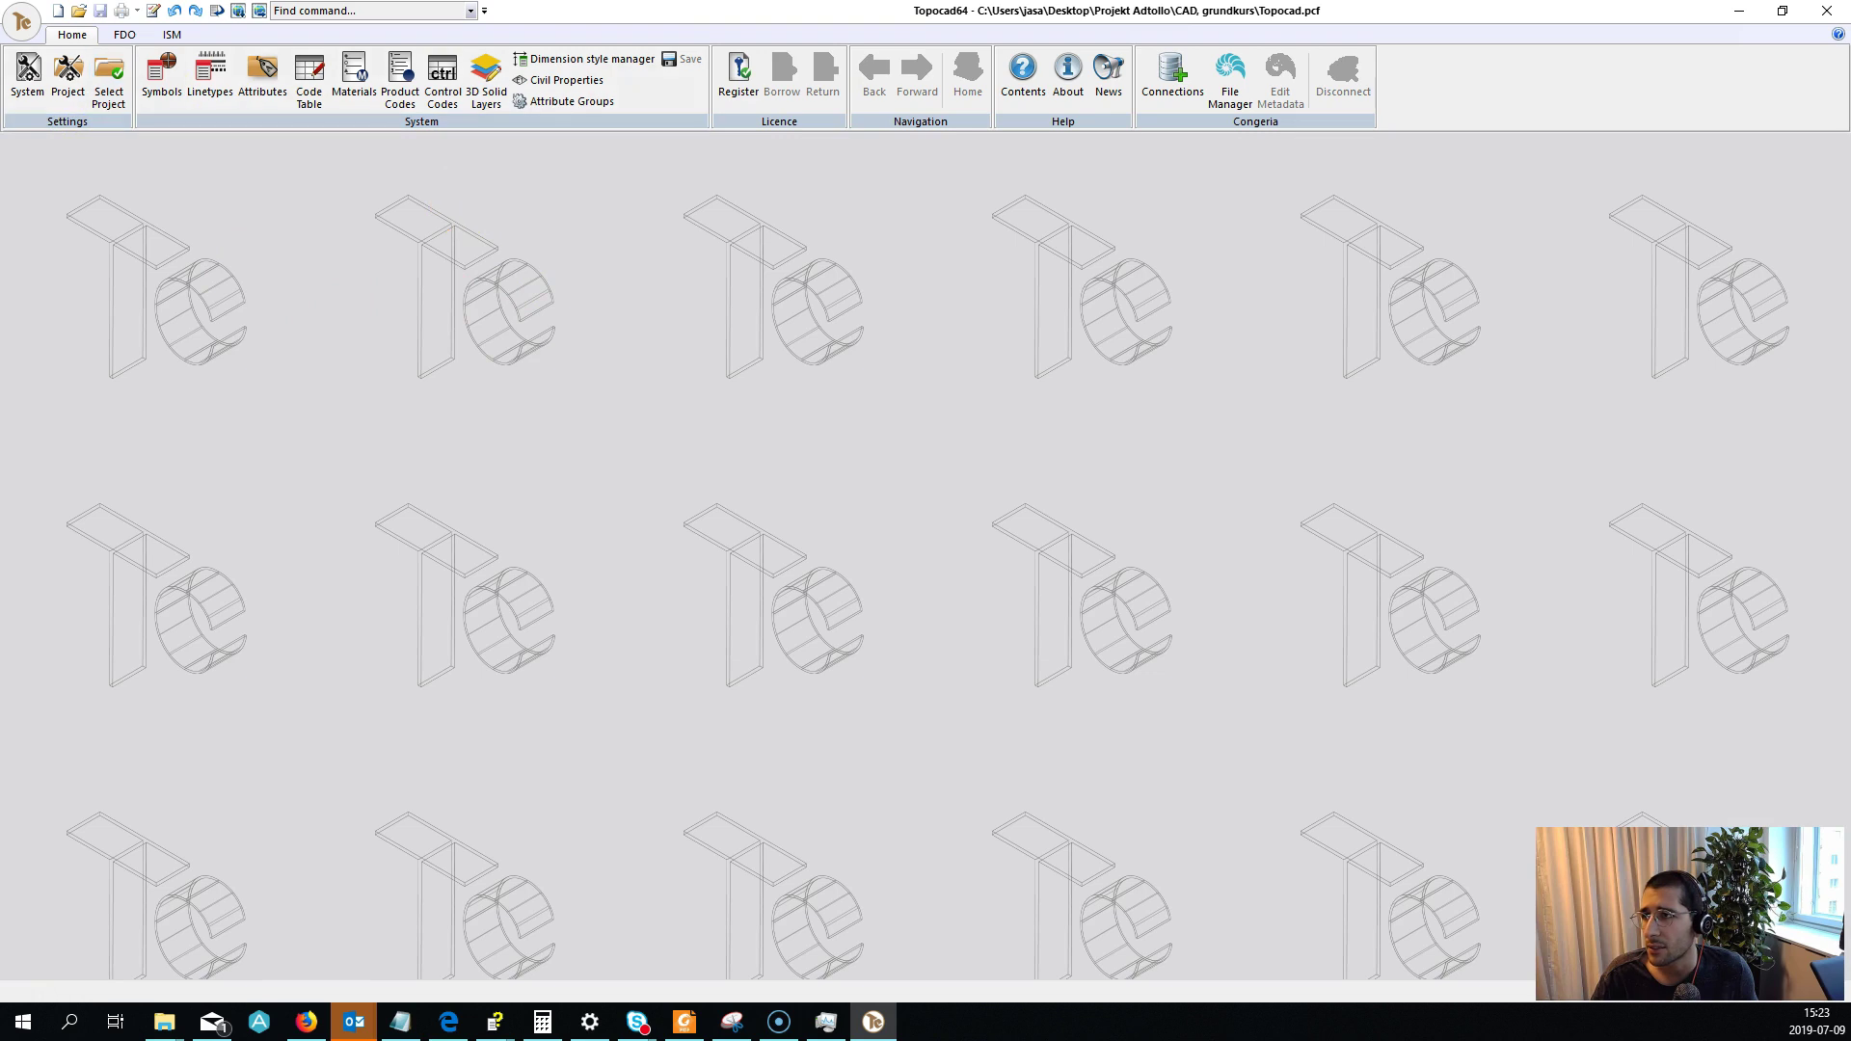
left_click(61, 14)
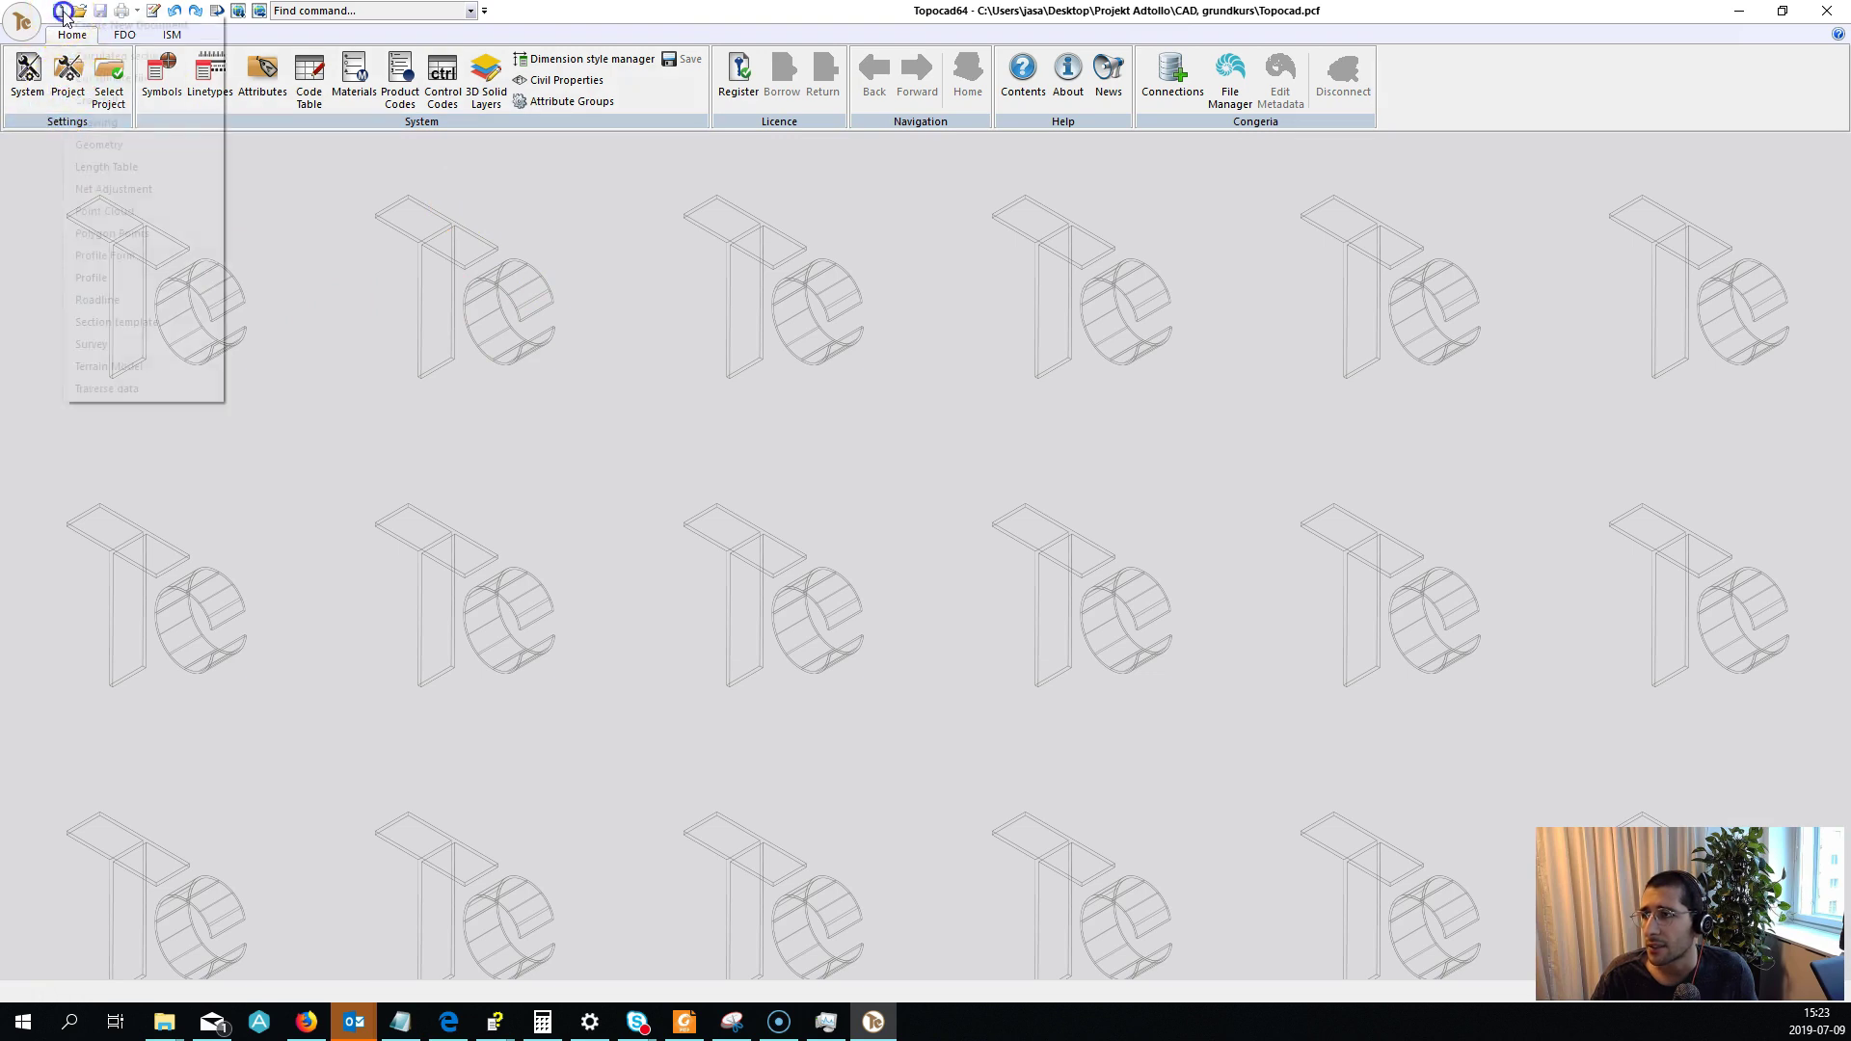
left_click(266, 225)
left_click(125, 34)
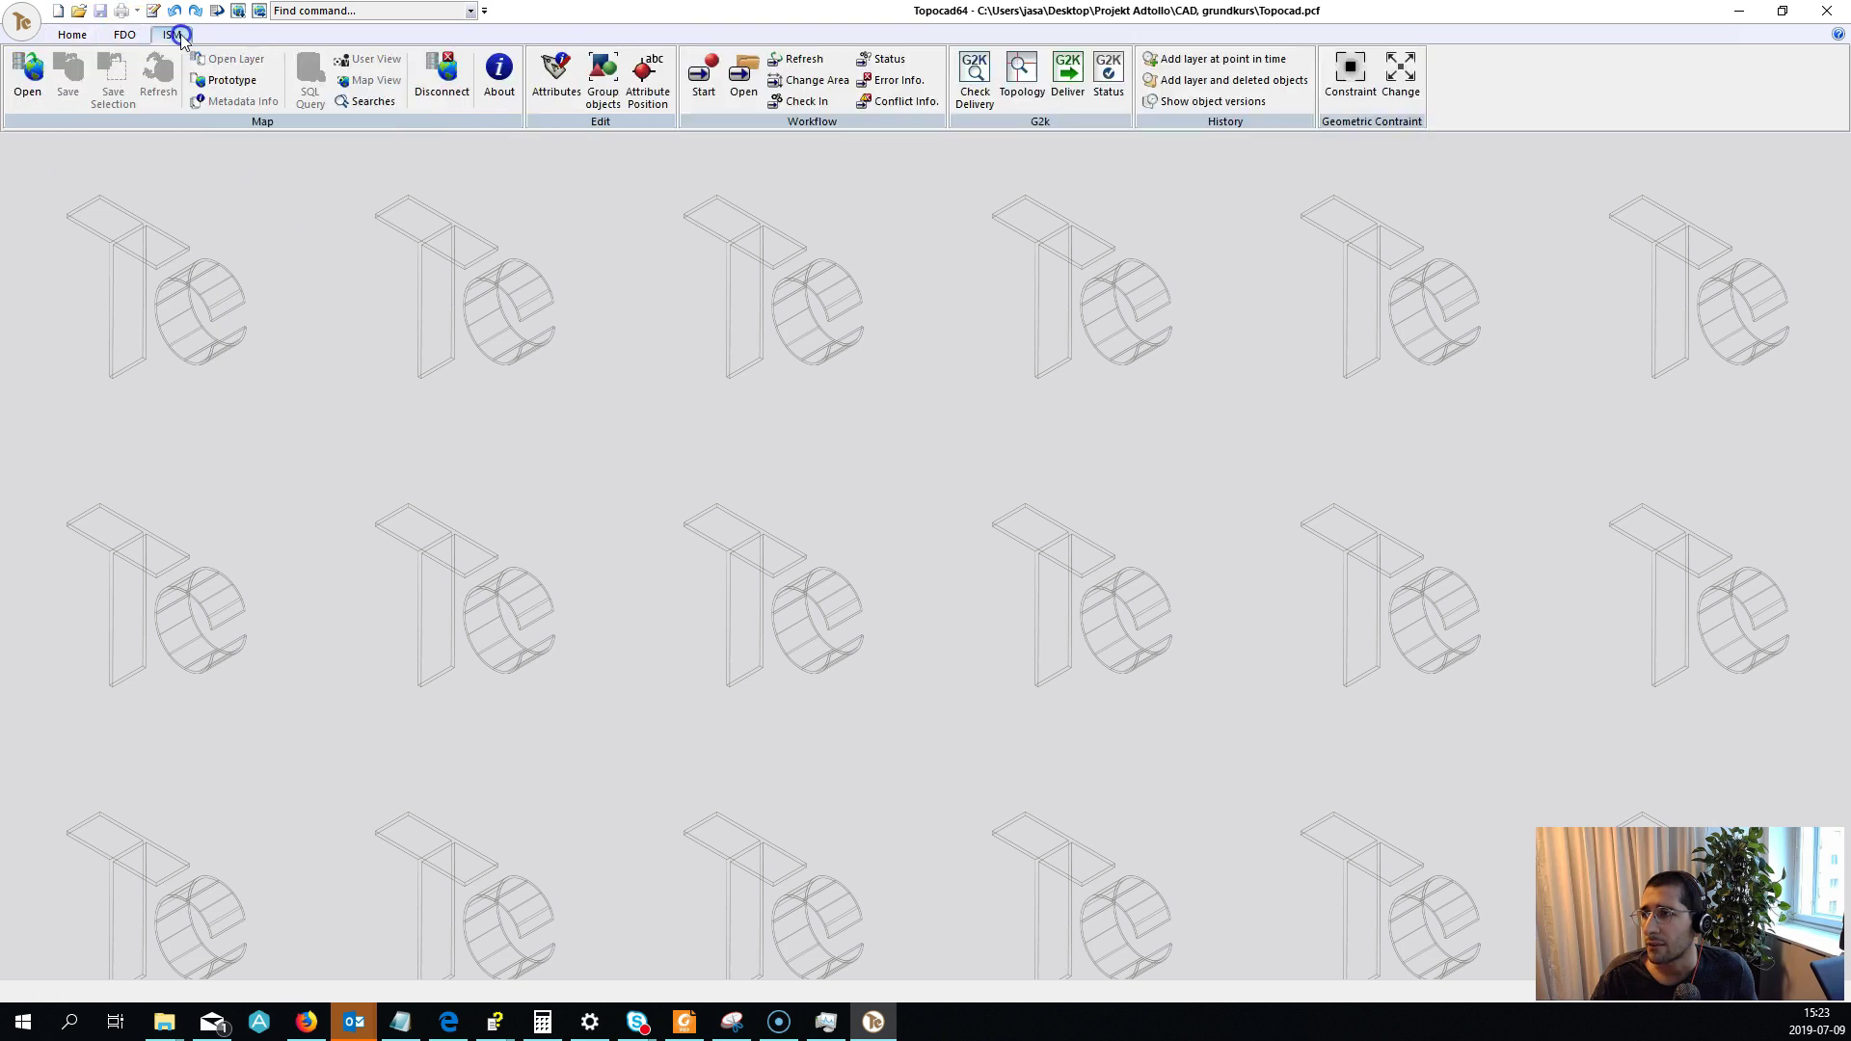
left_click(124, 33)
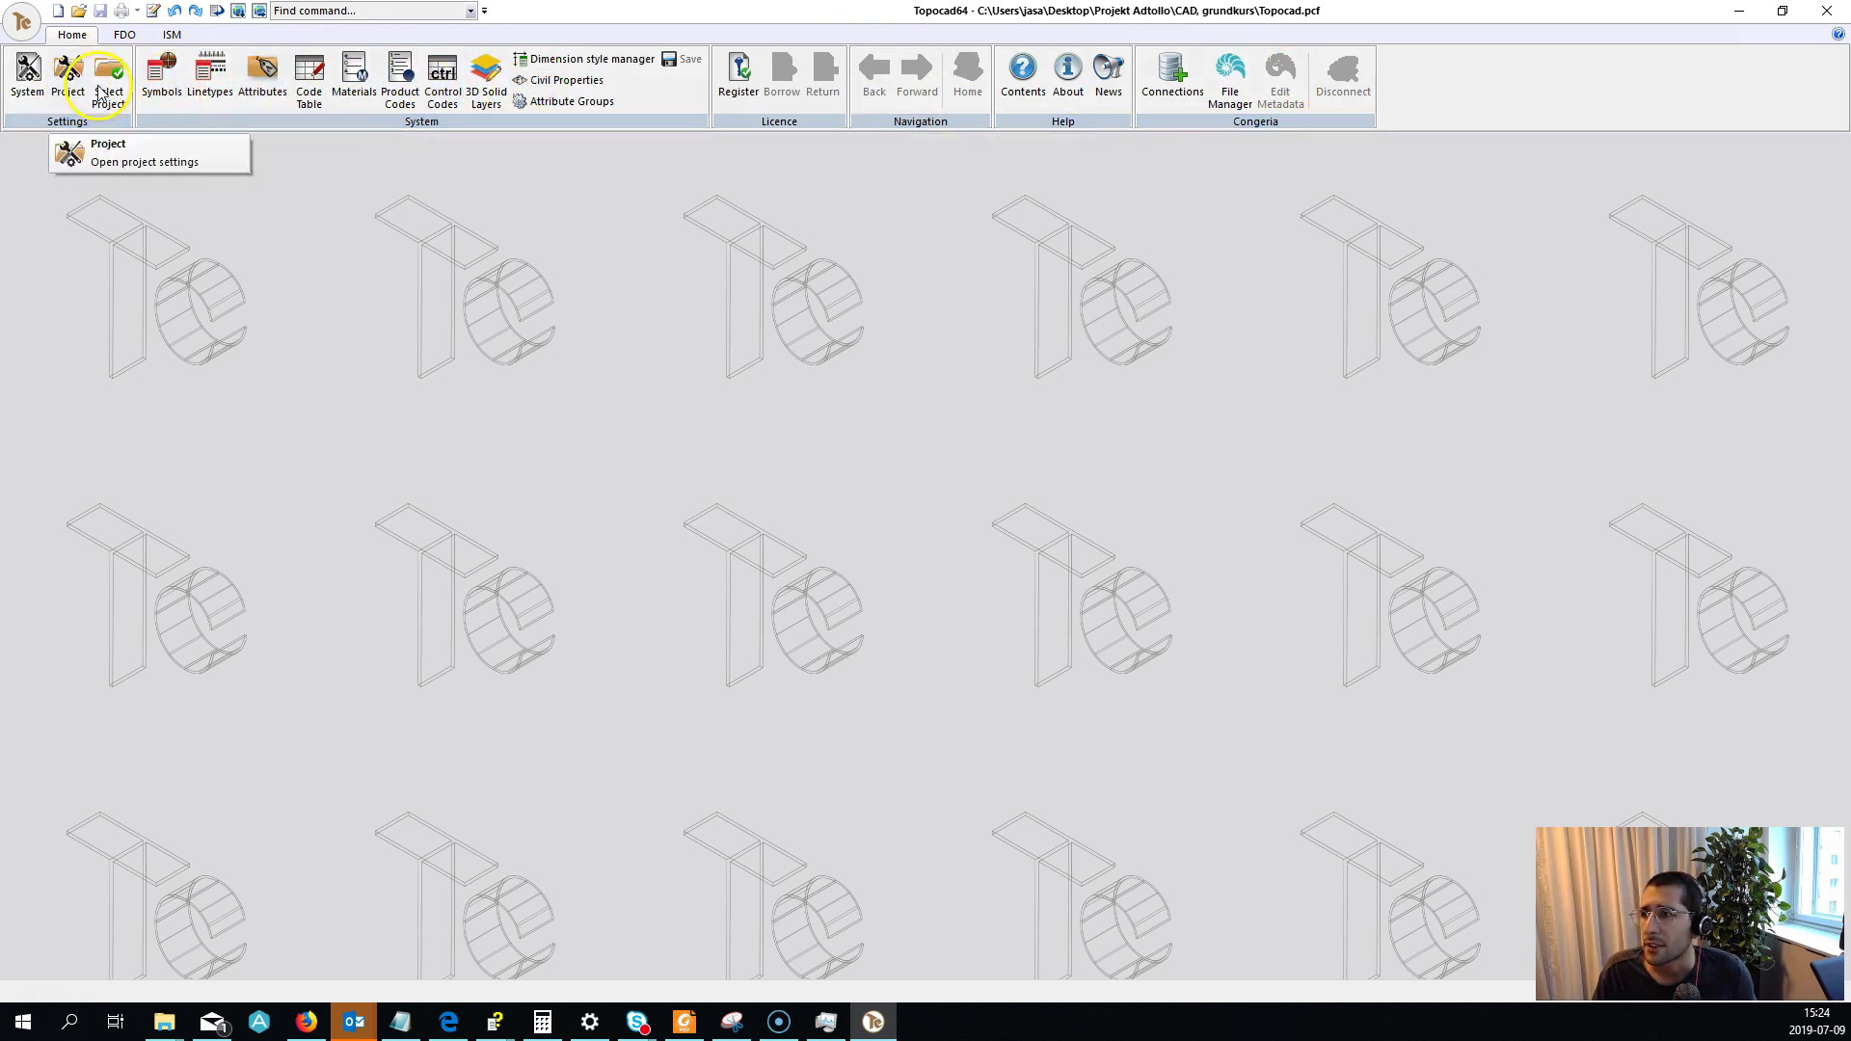
Revisit the FDO and ISM tabs, return to Home, and show the new-document list.
left_click(116, 35)
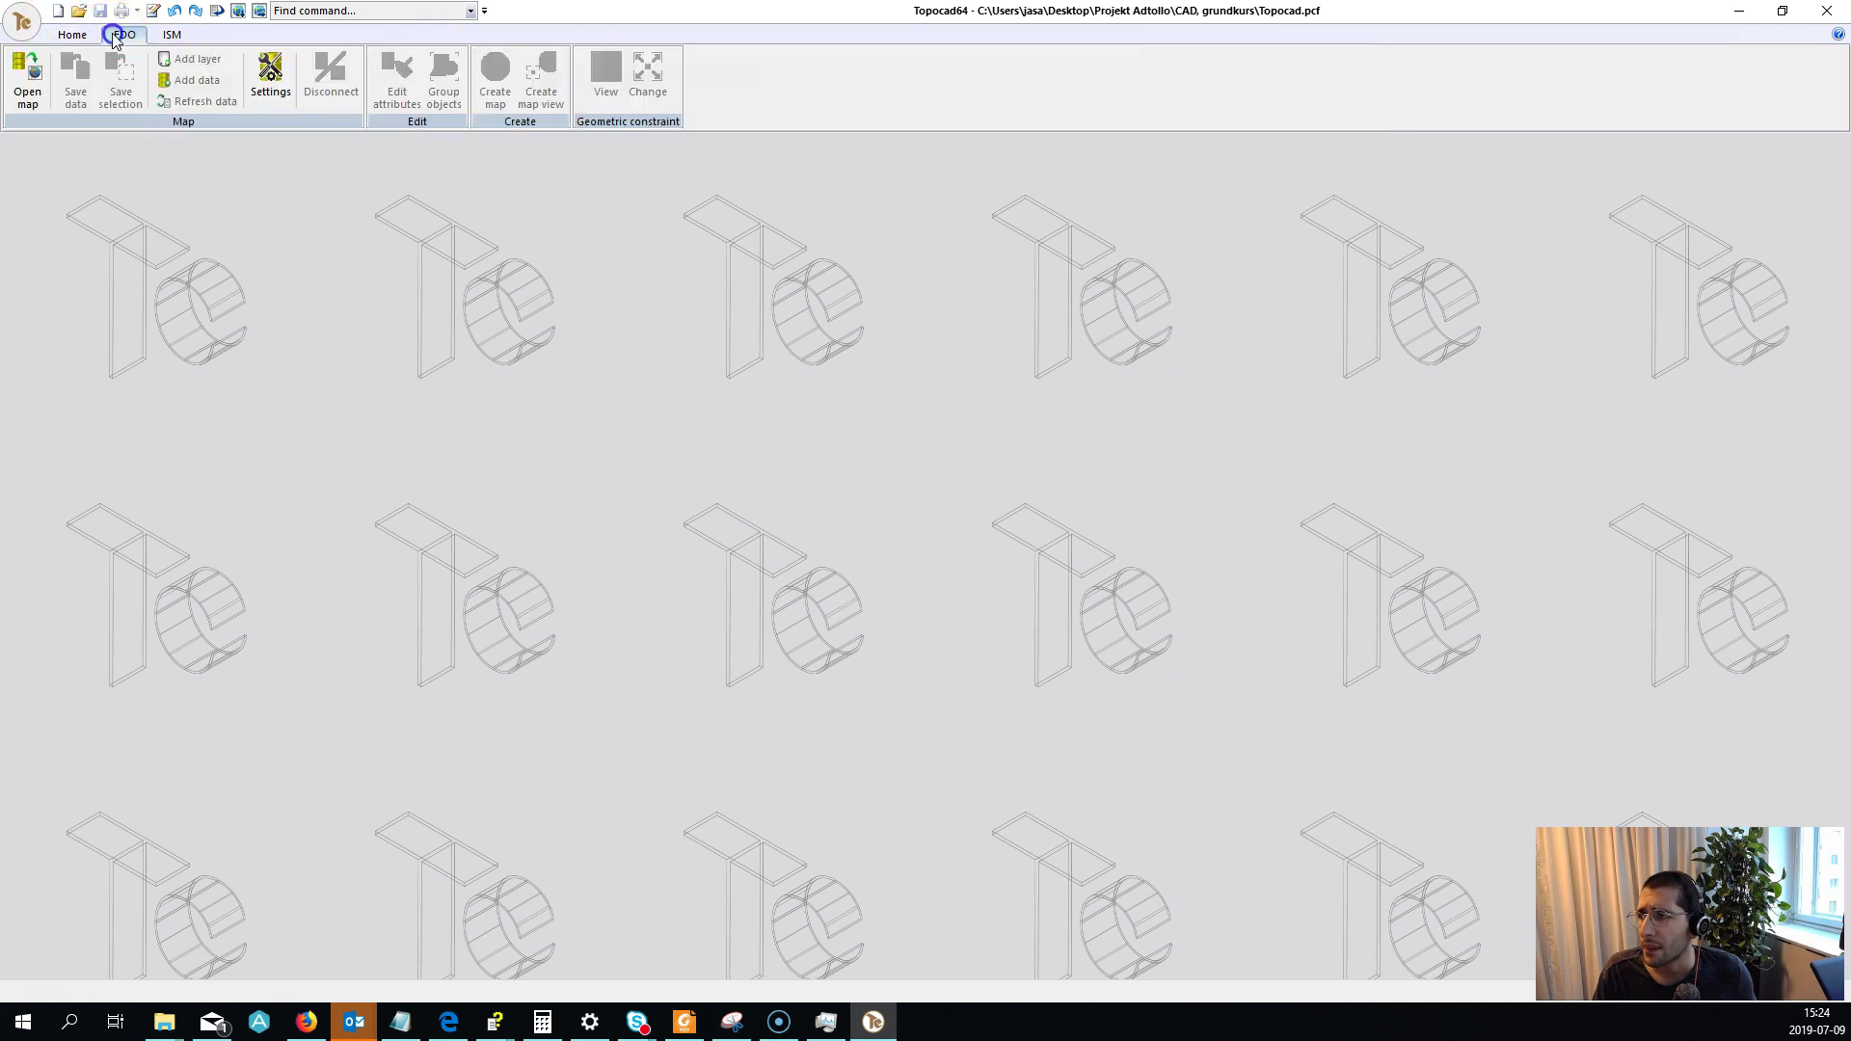
left_click(174, 34)
left_click(168, 34)
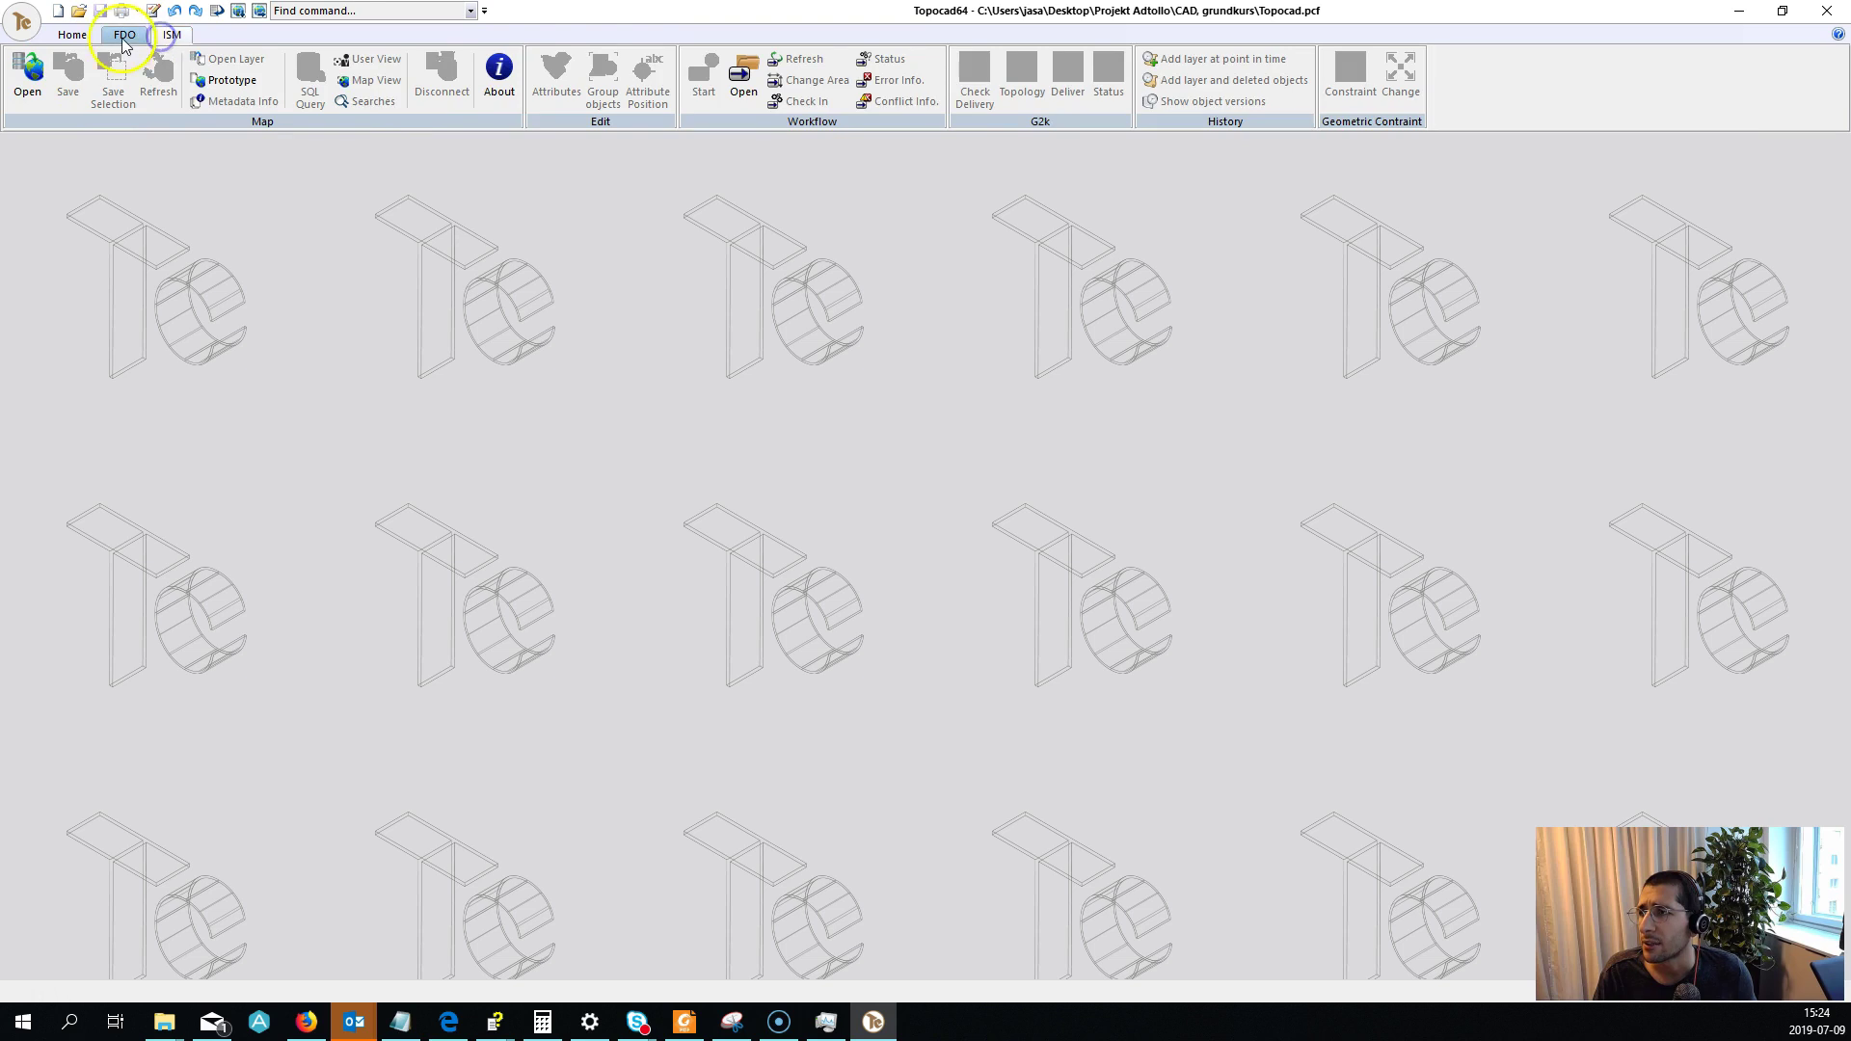
left_click(126, 41)
left_click(158, 43)
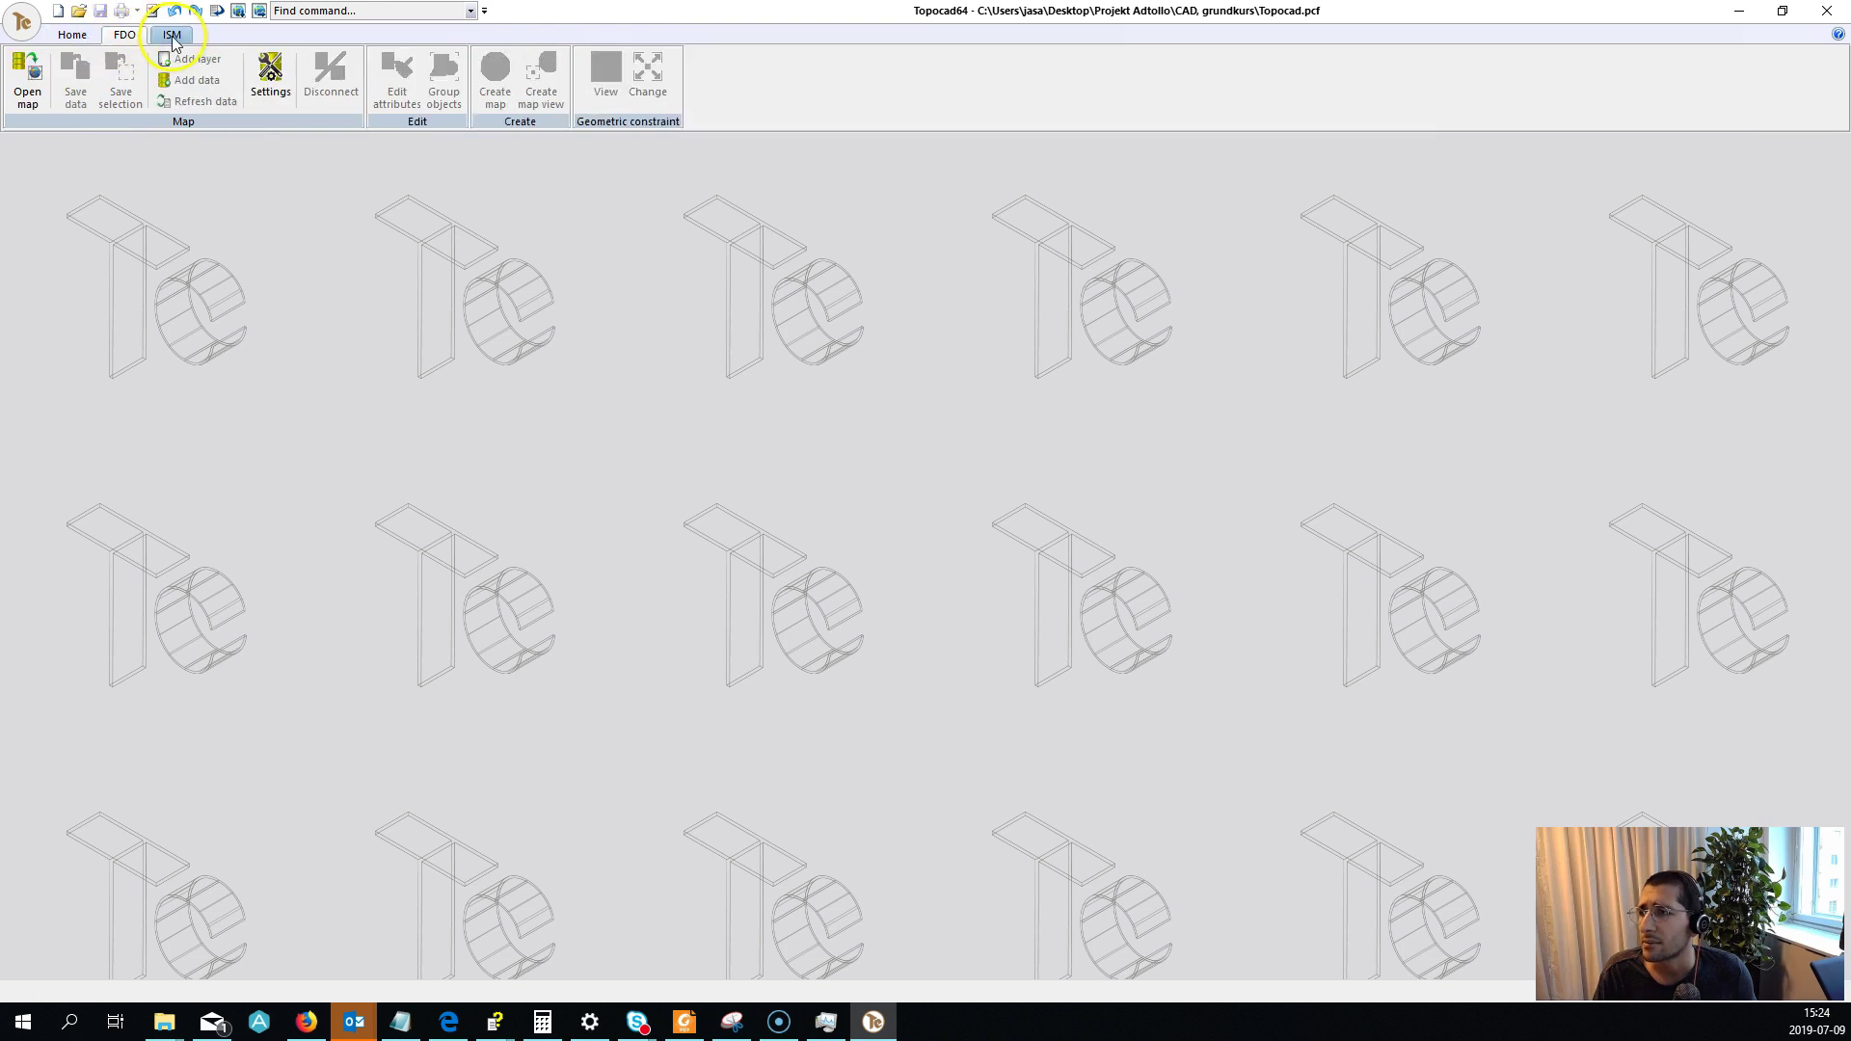
left_click(71, 38)
left_click(58, 14)
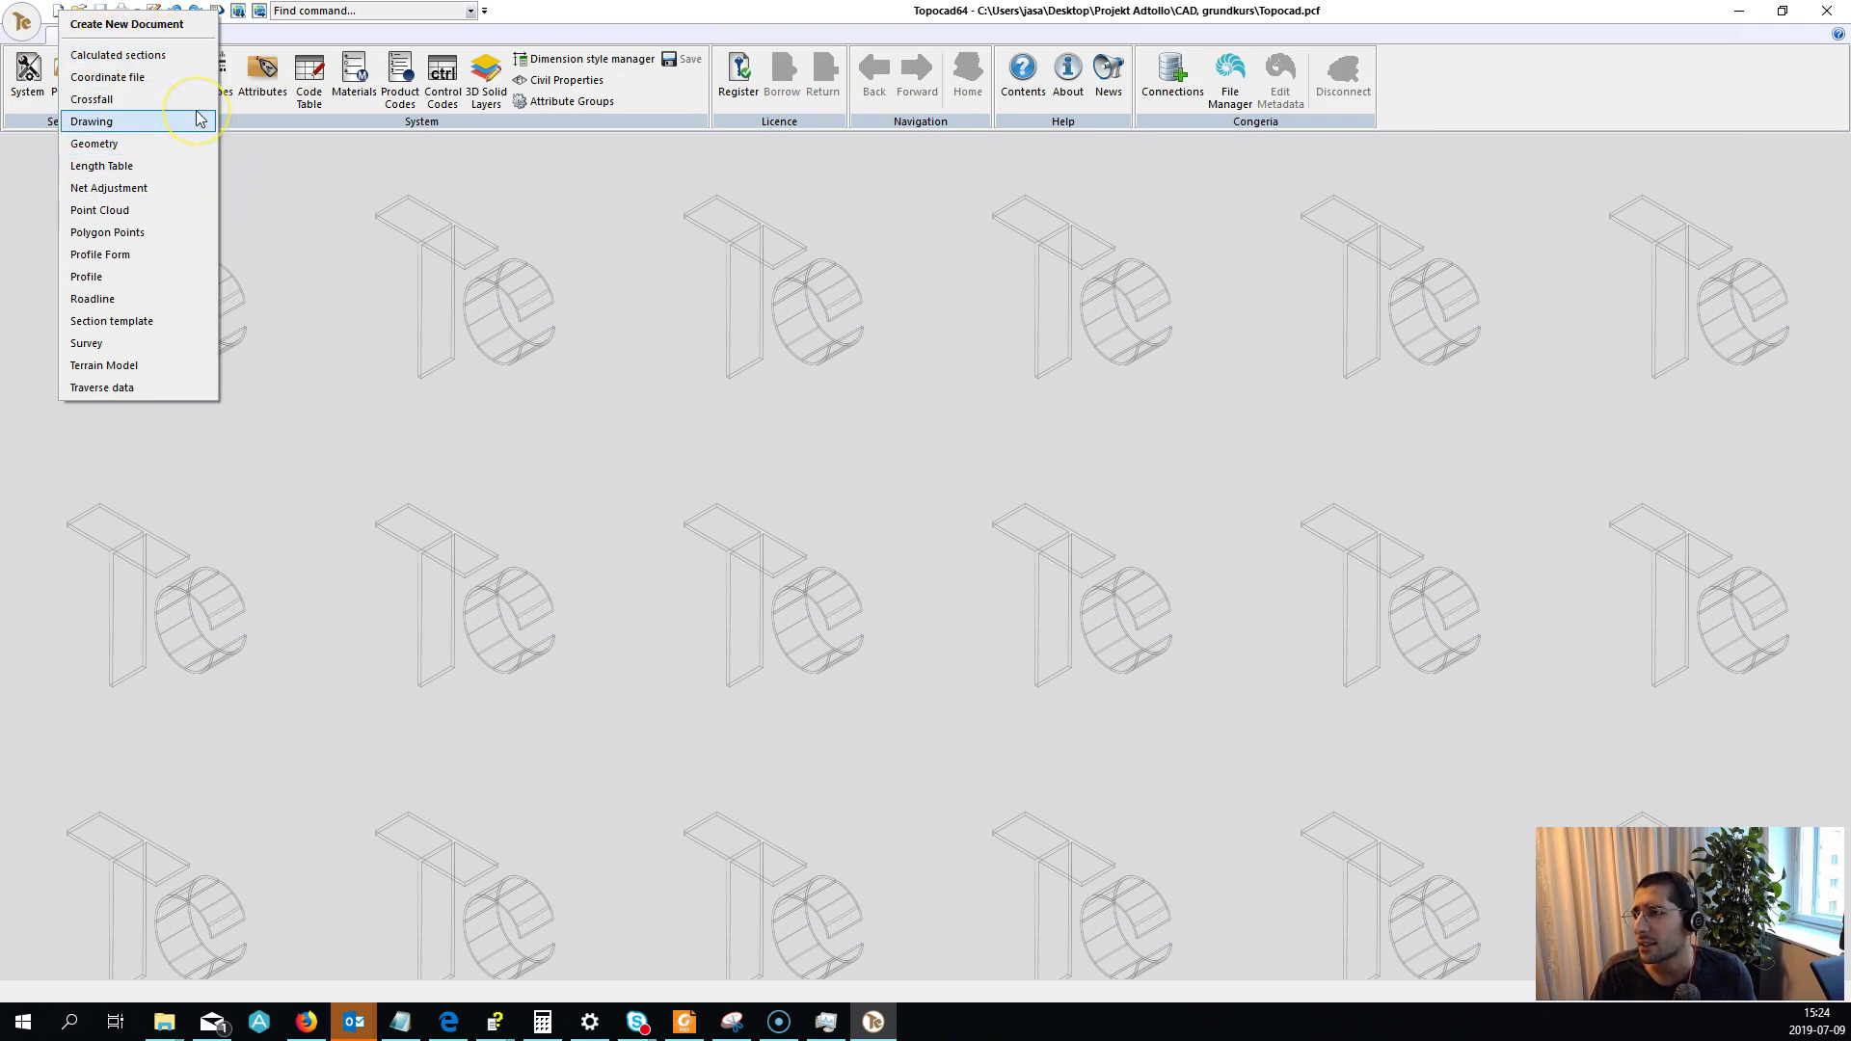
Create a blank drawing, Drawing1, from the Drawing document type.
left_click(179, 64)
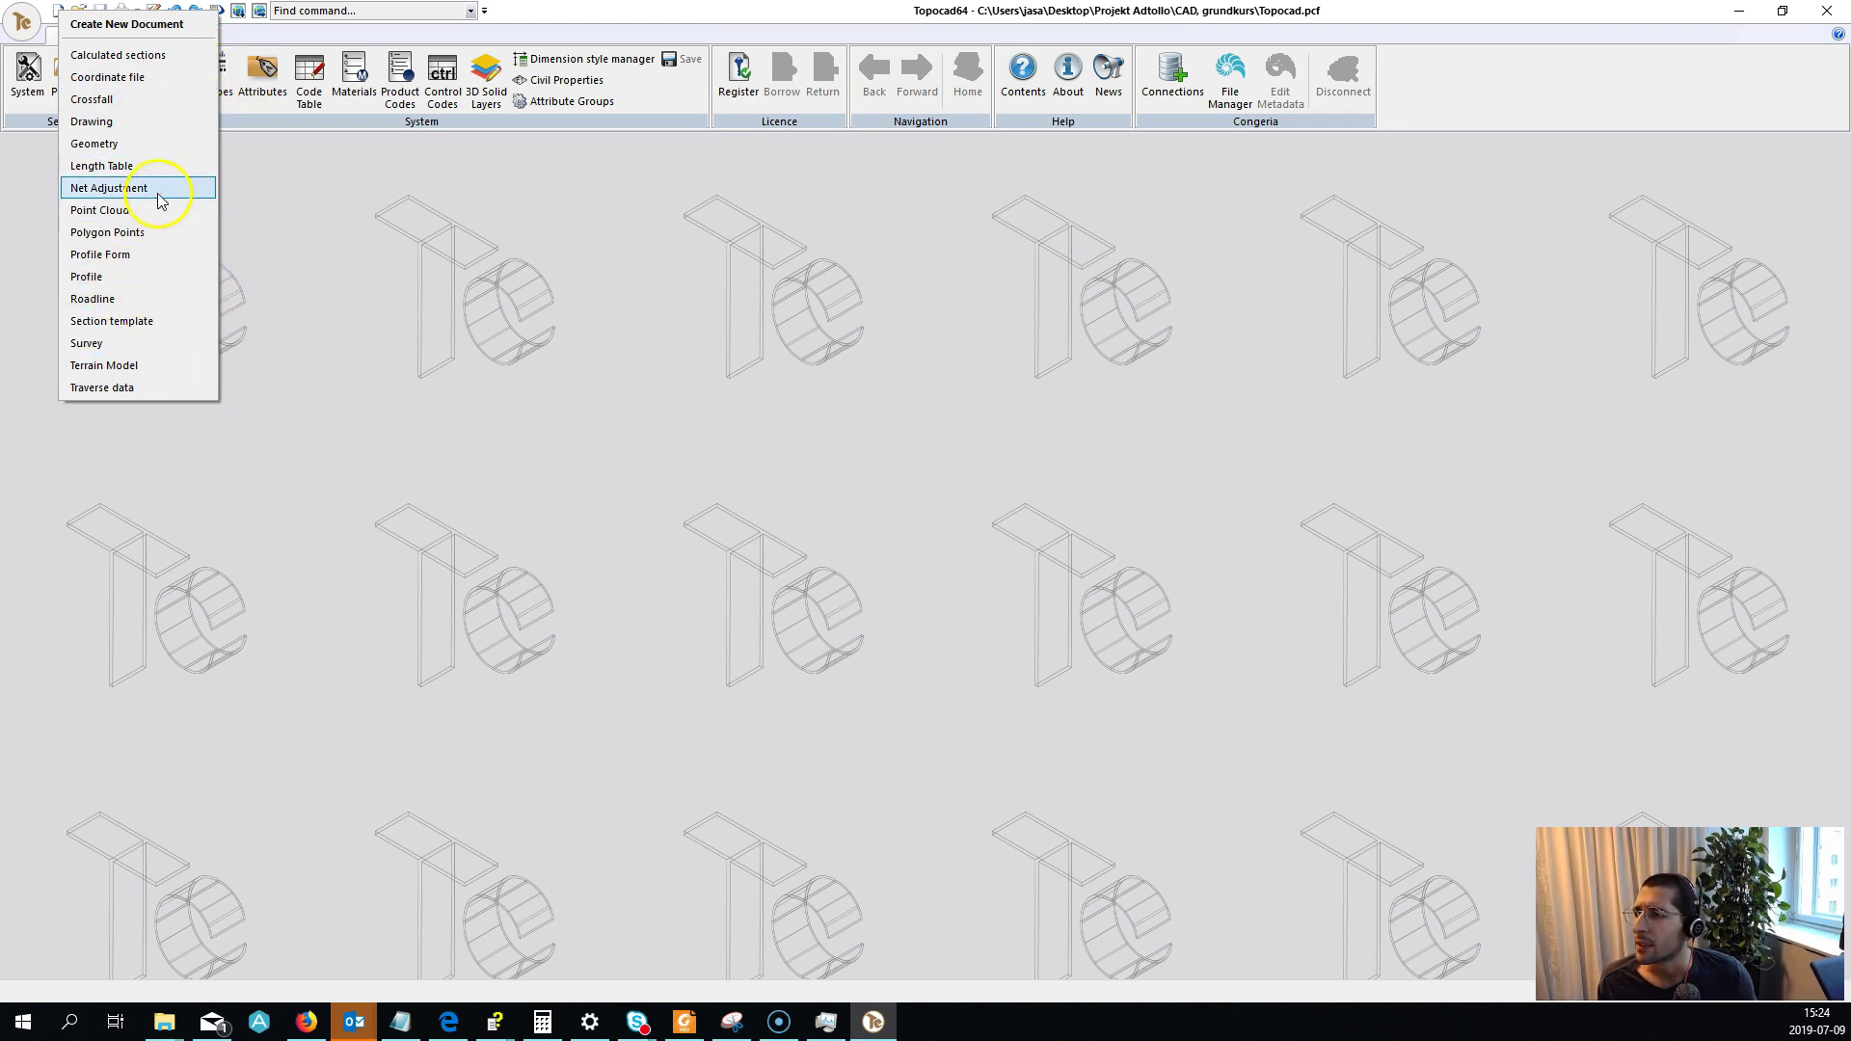
left_click(157, 123)
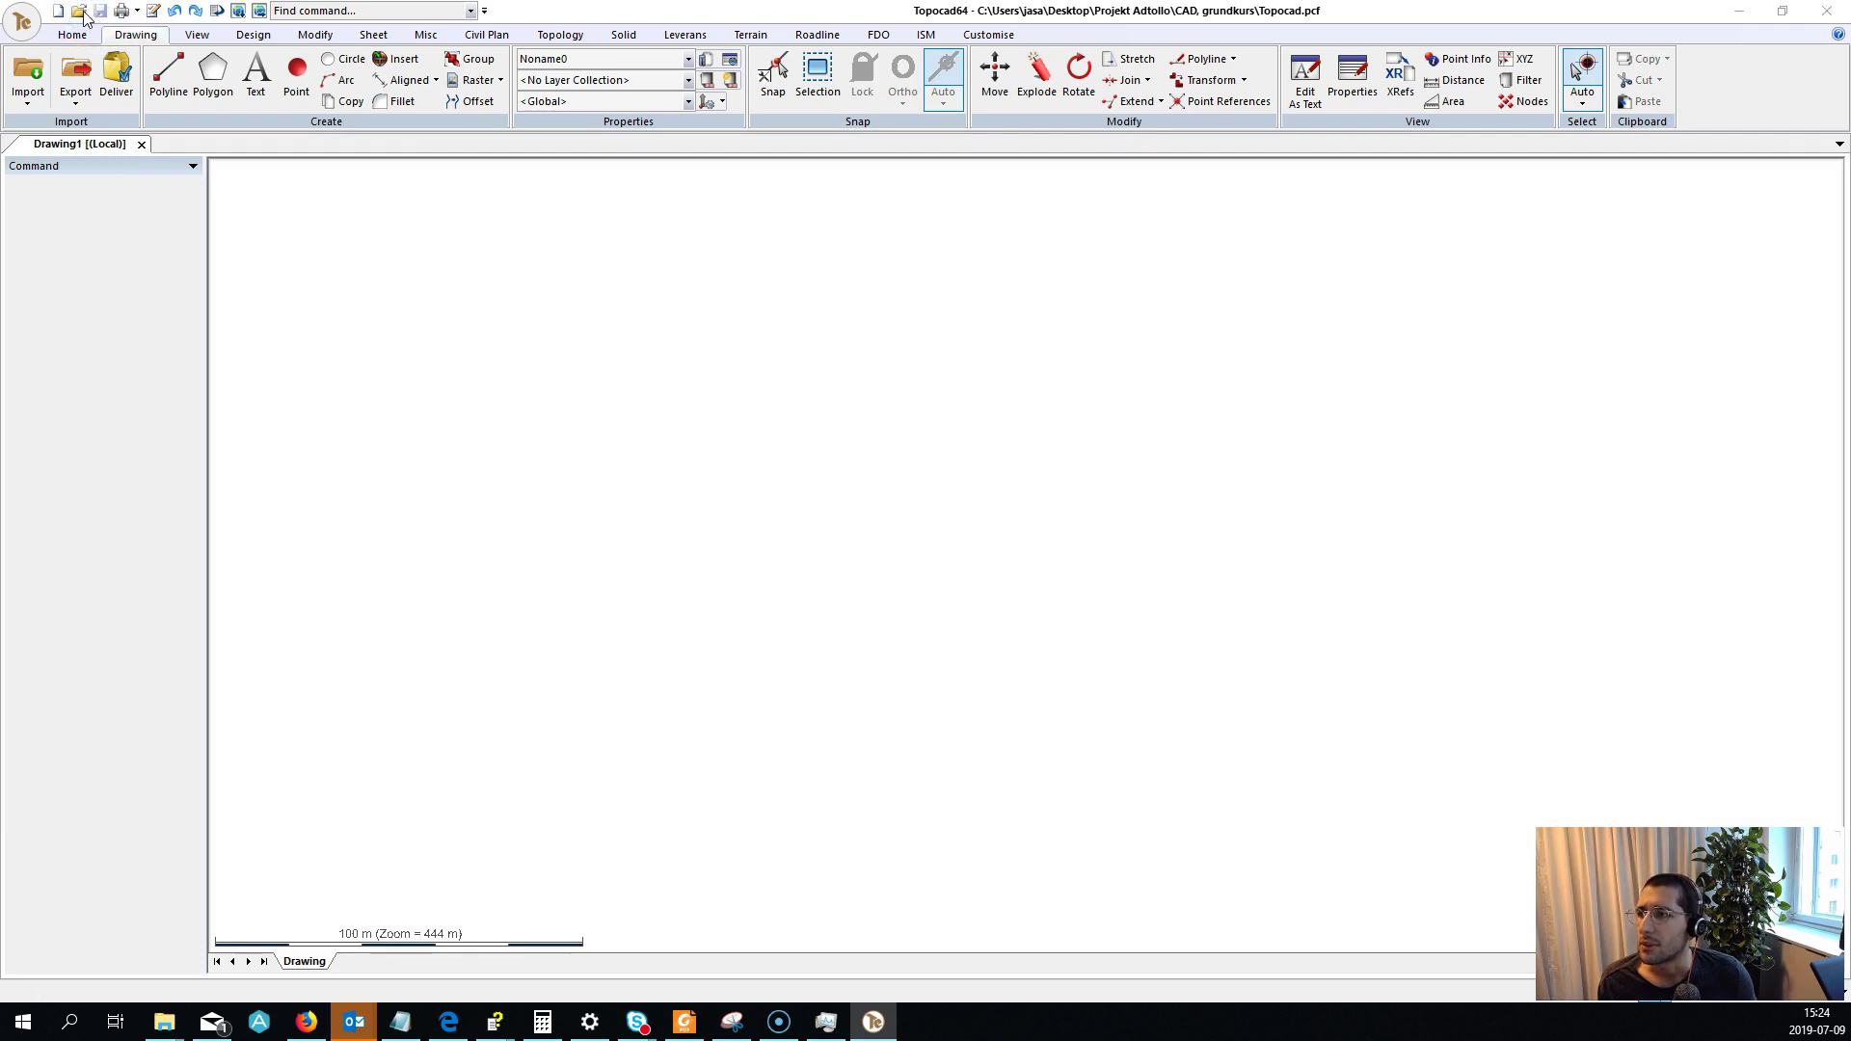
Open Hela ön.topx from the Ritningar folder.
left_click(80, 12)
left_click(619, 154)
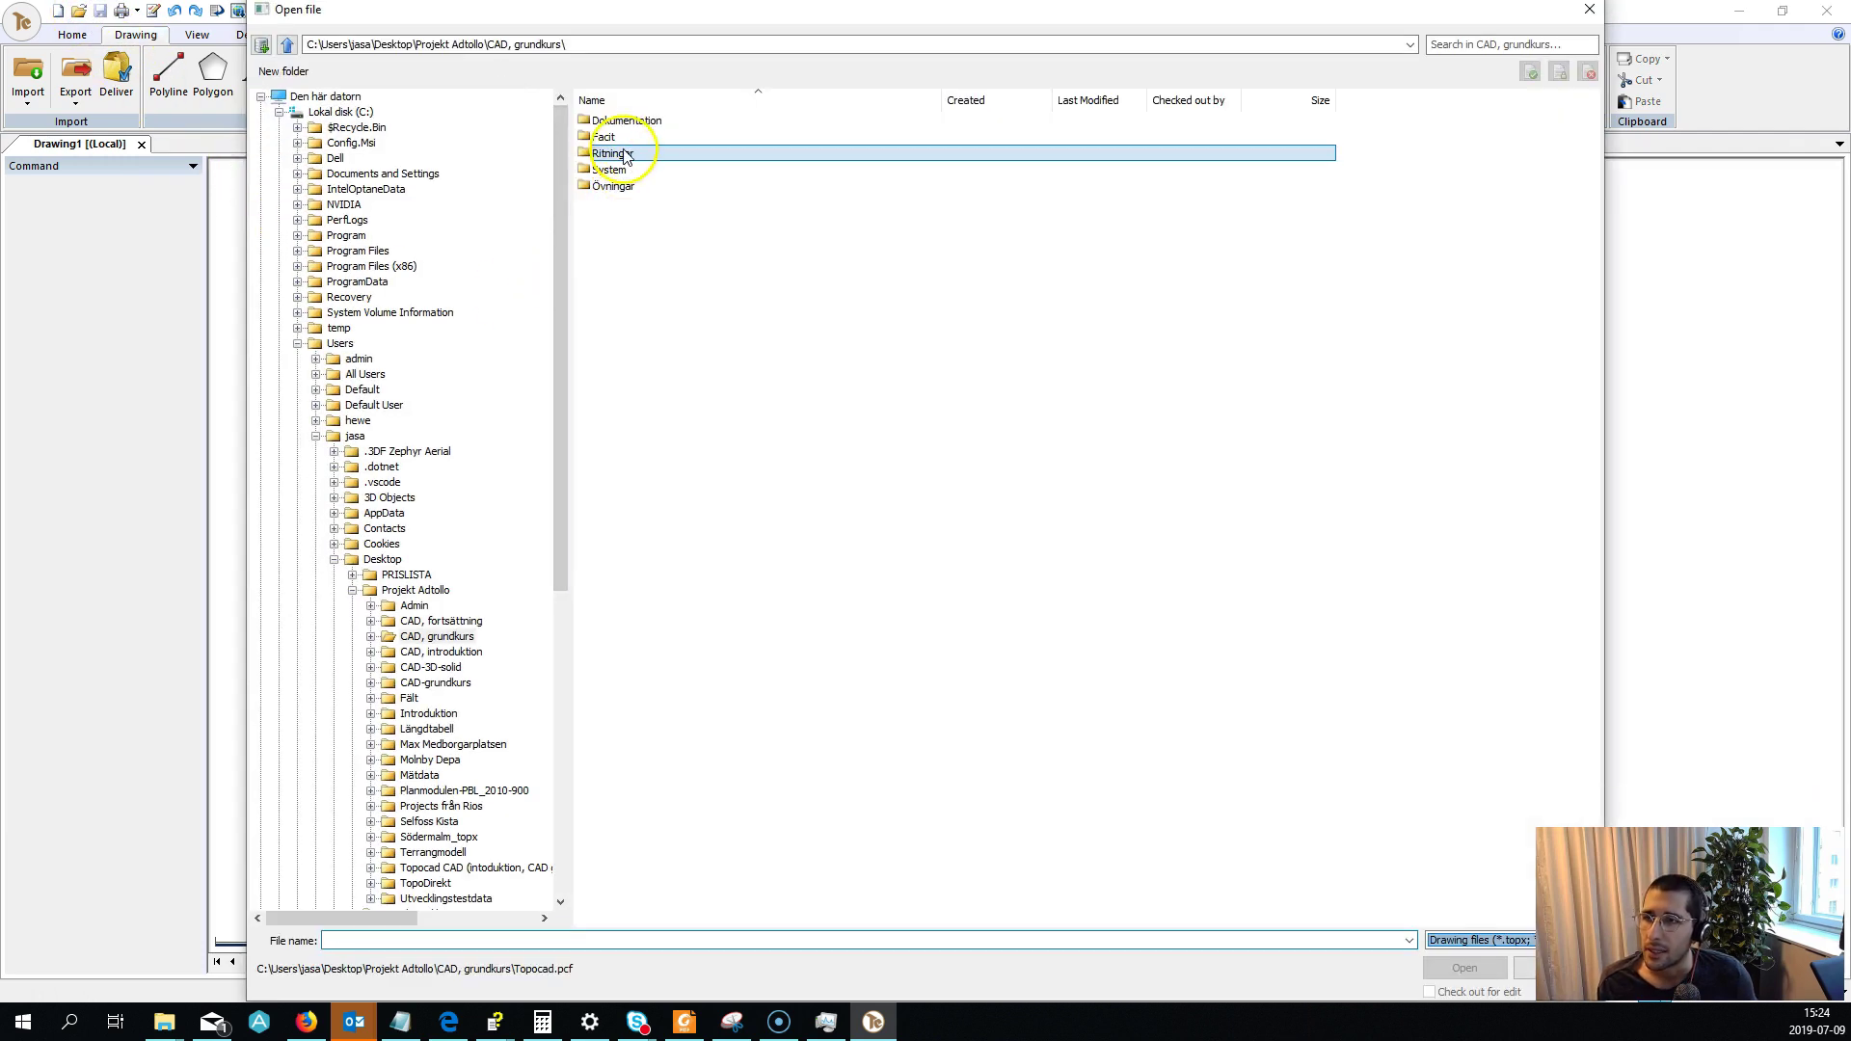
double_click(628, 157)
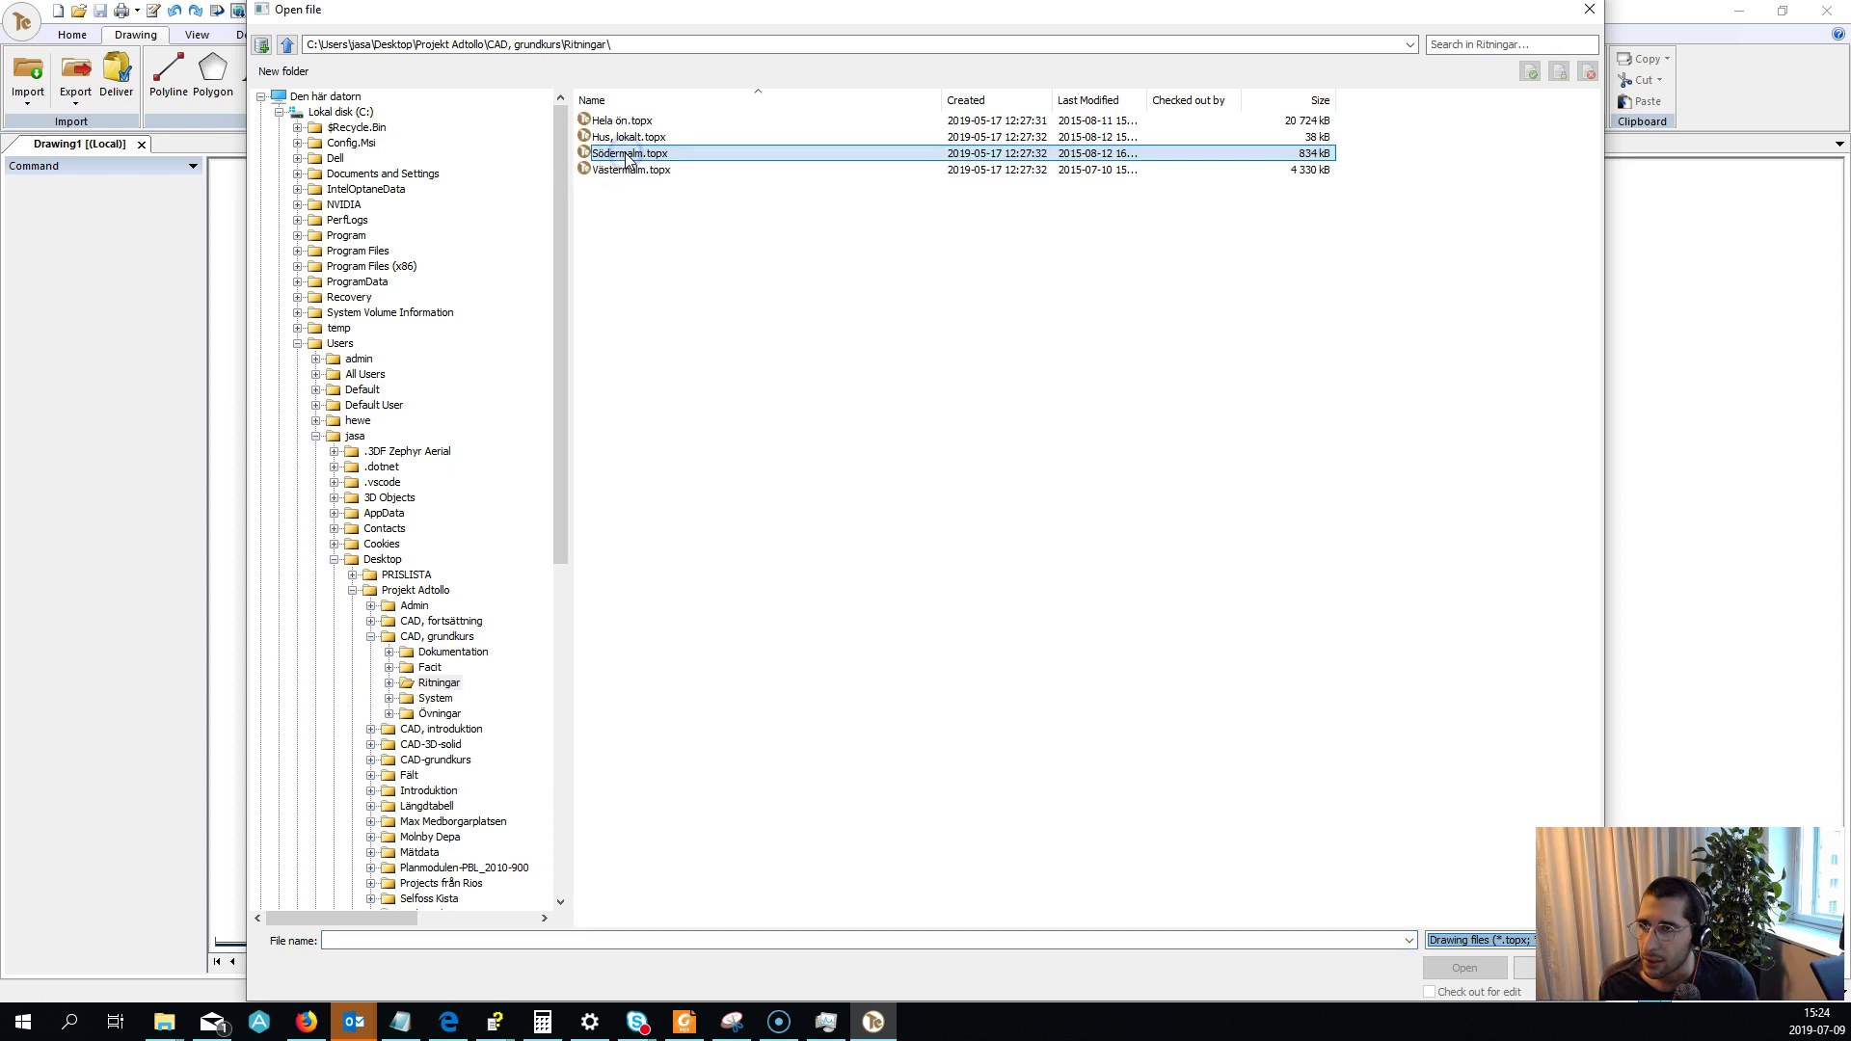
double_click(663, 126)
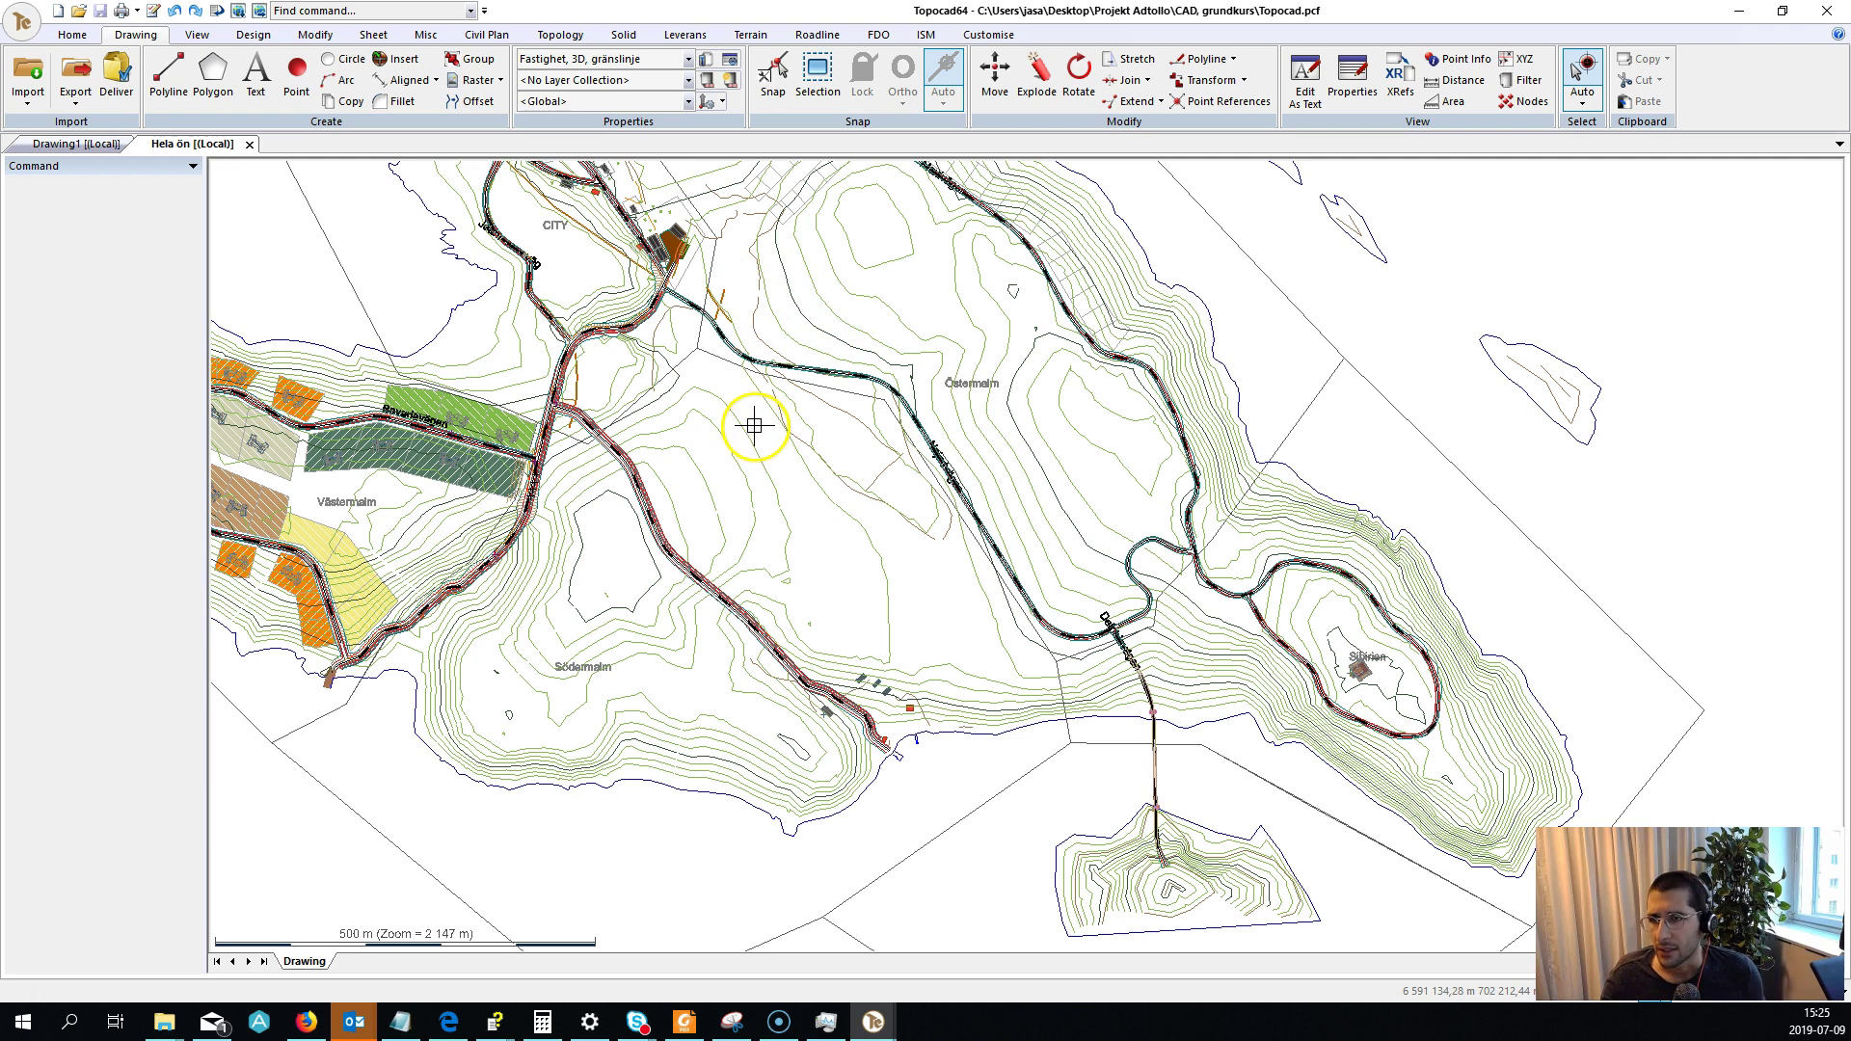
scroll(779, 453, "up", 2)
scroll(780, 454, "down", 2)
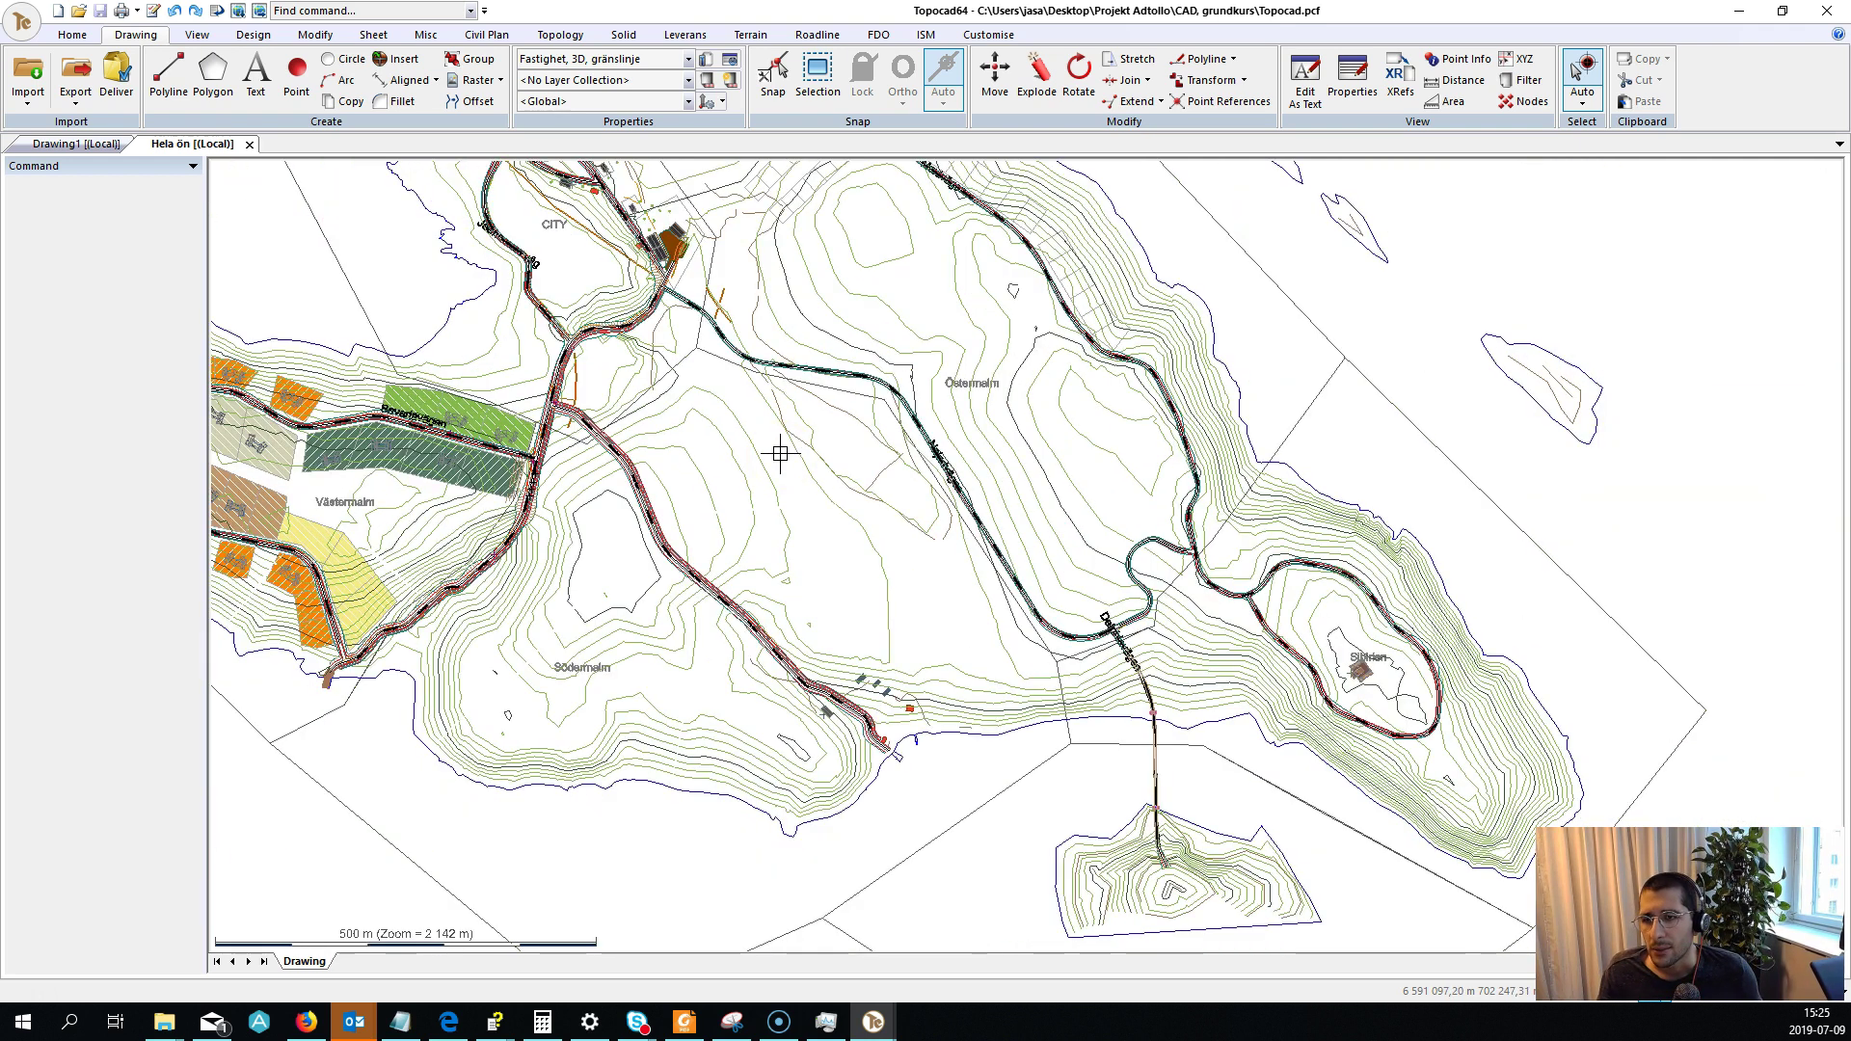
Tilt the Hela ön map into 3D, return to plan view, and show the Import sources.
left_click(776, 489)
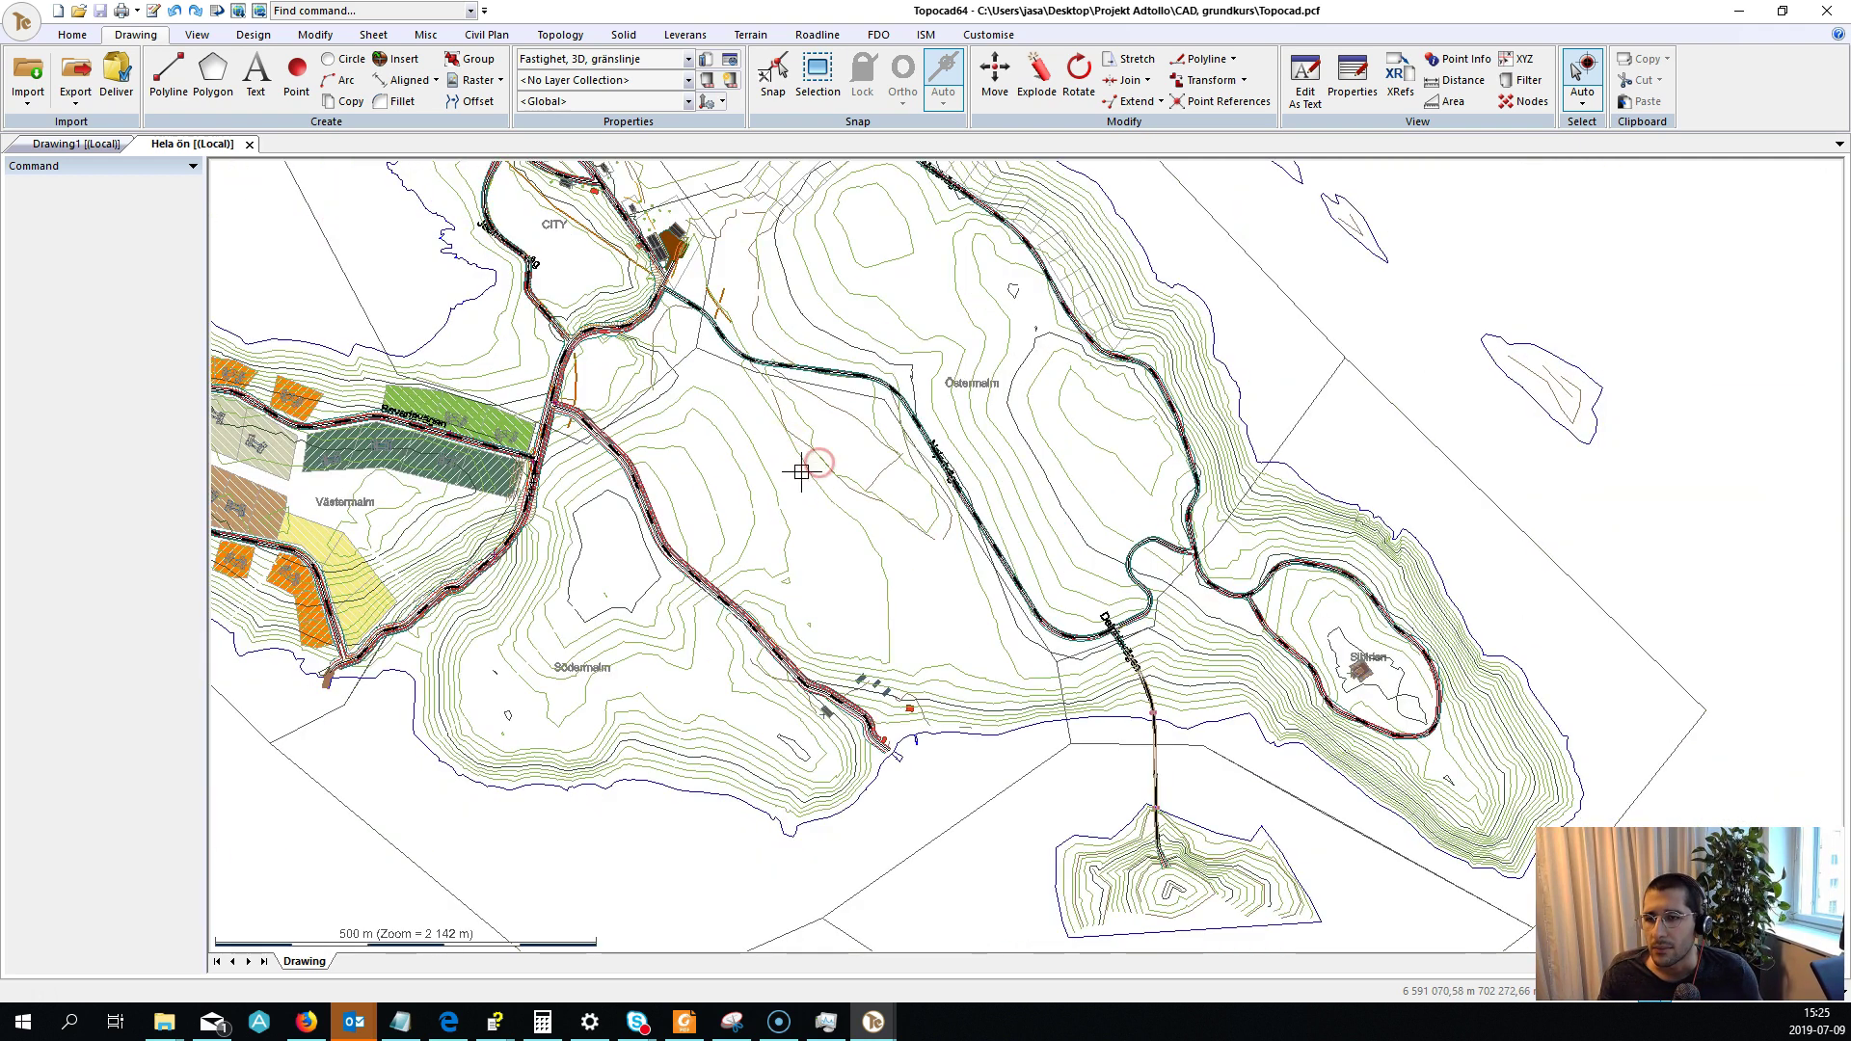
middle_click_drag(800, 472, 787, 516)
key("Escape")
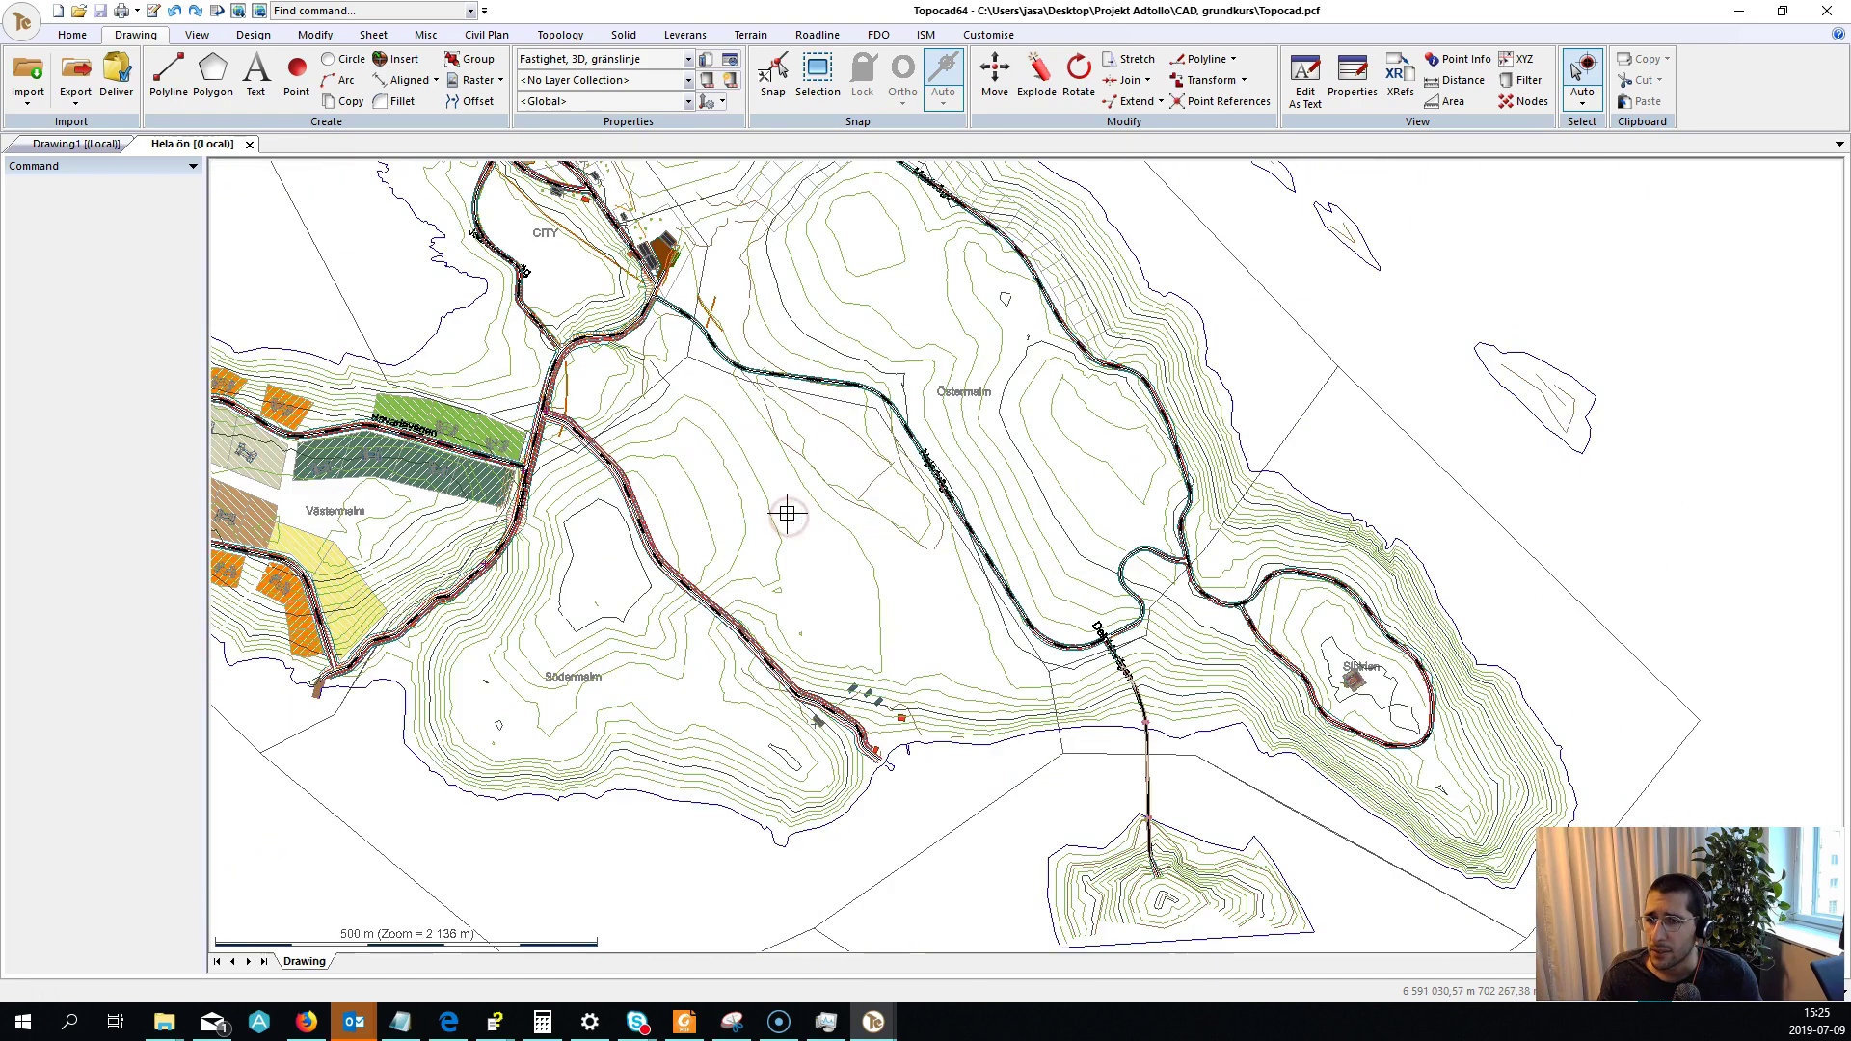
scroll(750, 460, "down", 2)
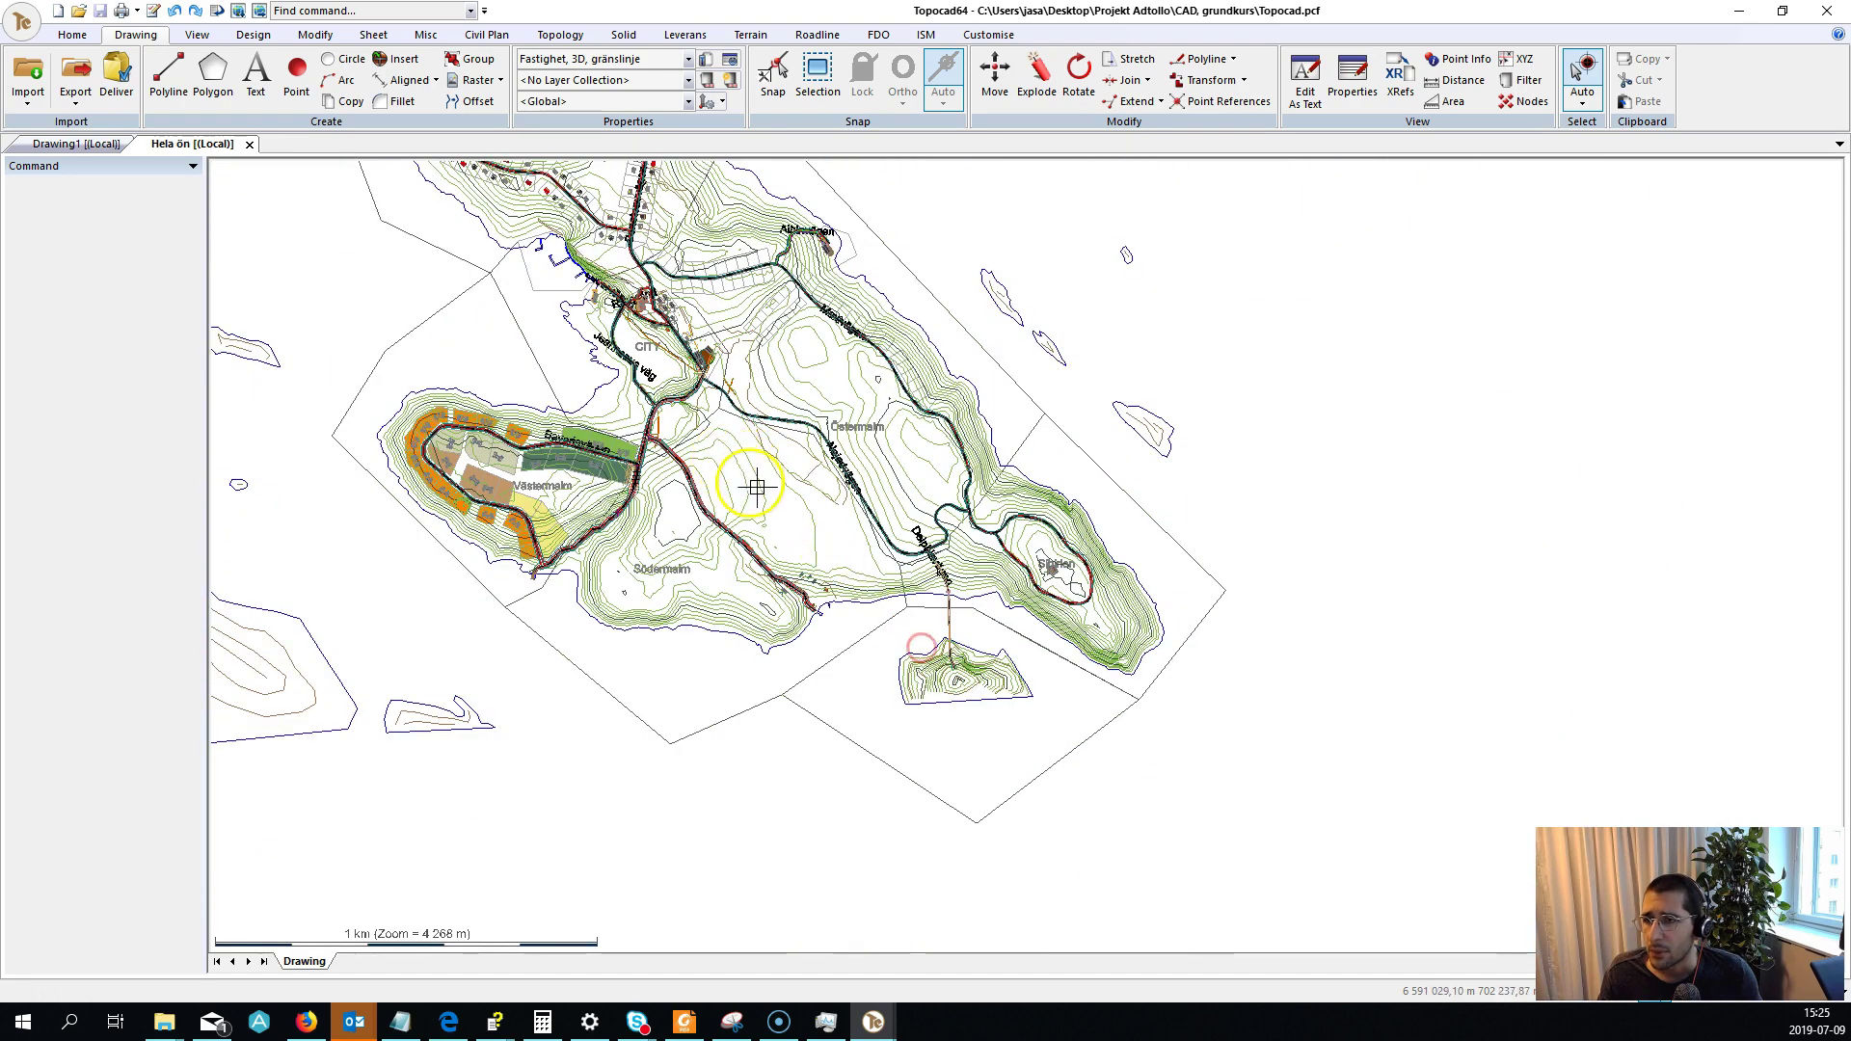
middle_click_drag(755, 487, 774, 534)
left_click(33, 94)
Start a general import, check the importable file types, then cancel without importing.
left_click(66, 134)
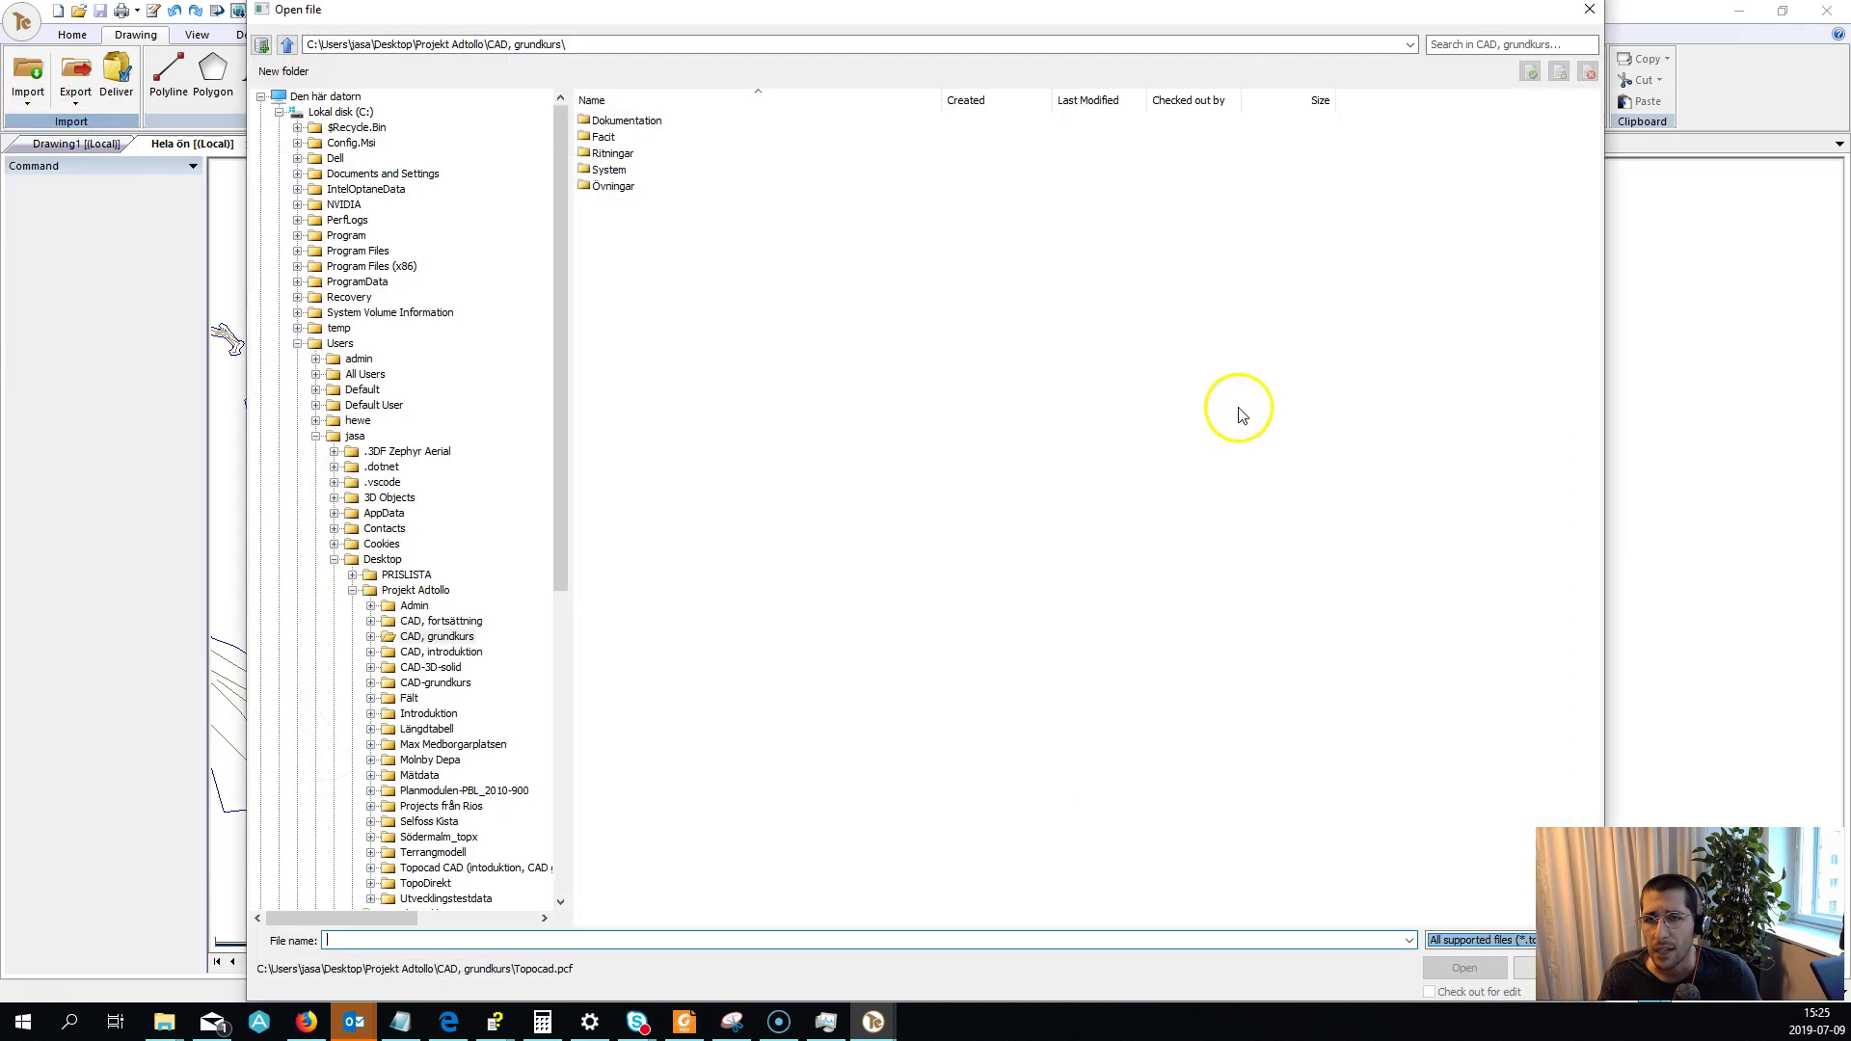
left_click(1466, 940)
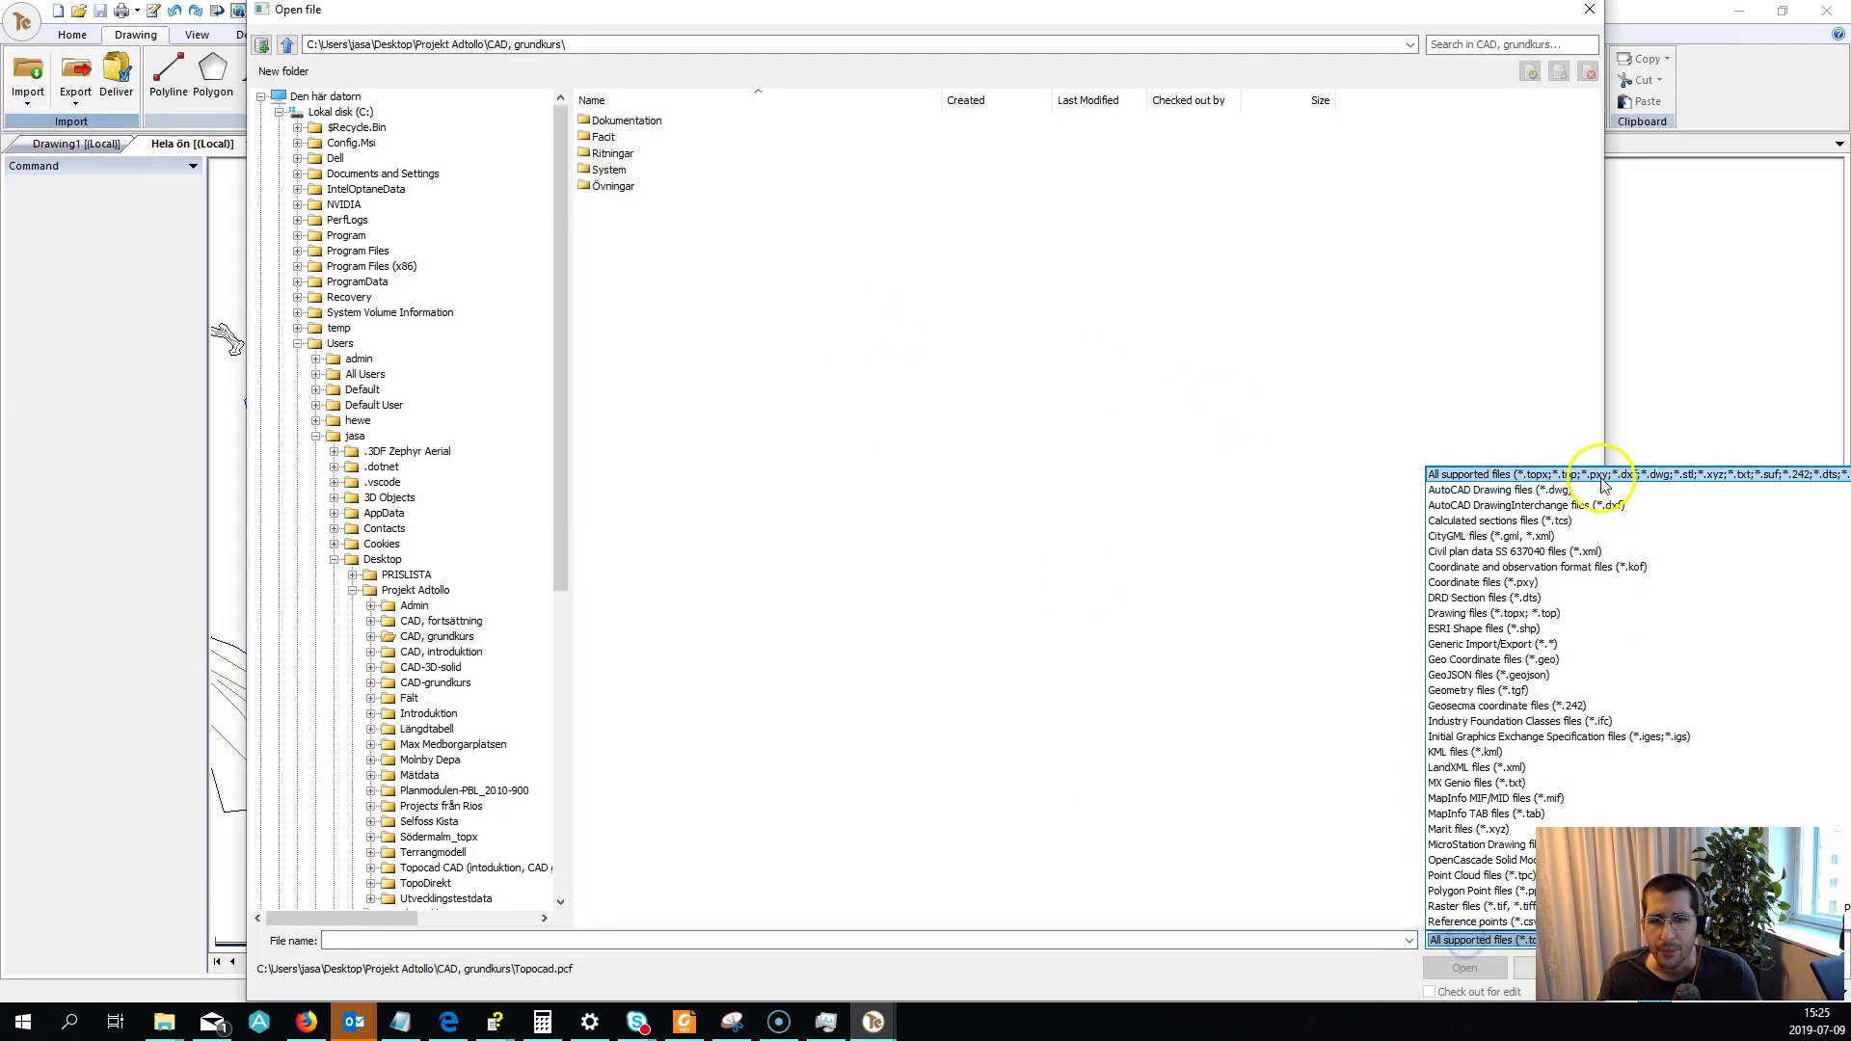
scroll(1496, 811, "down", 3)
key("Escape")
key("Escape")
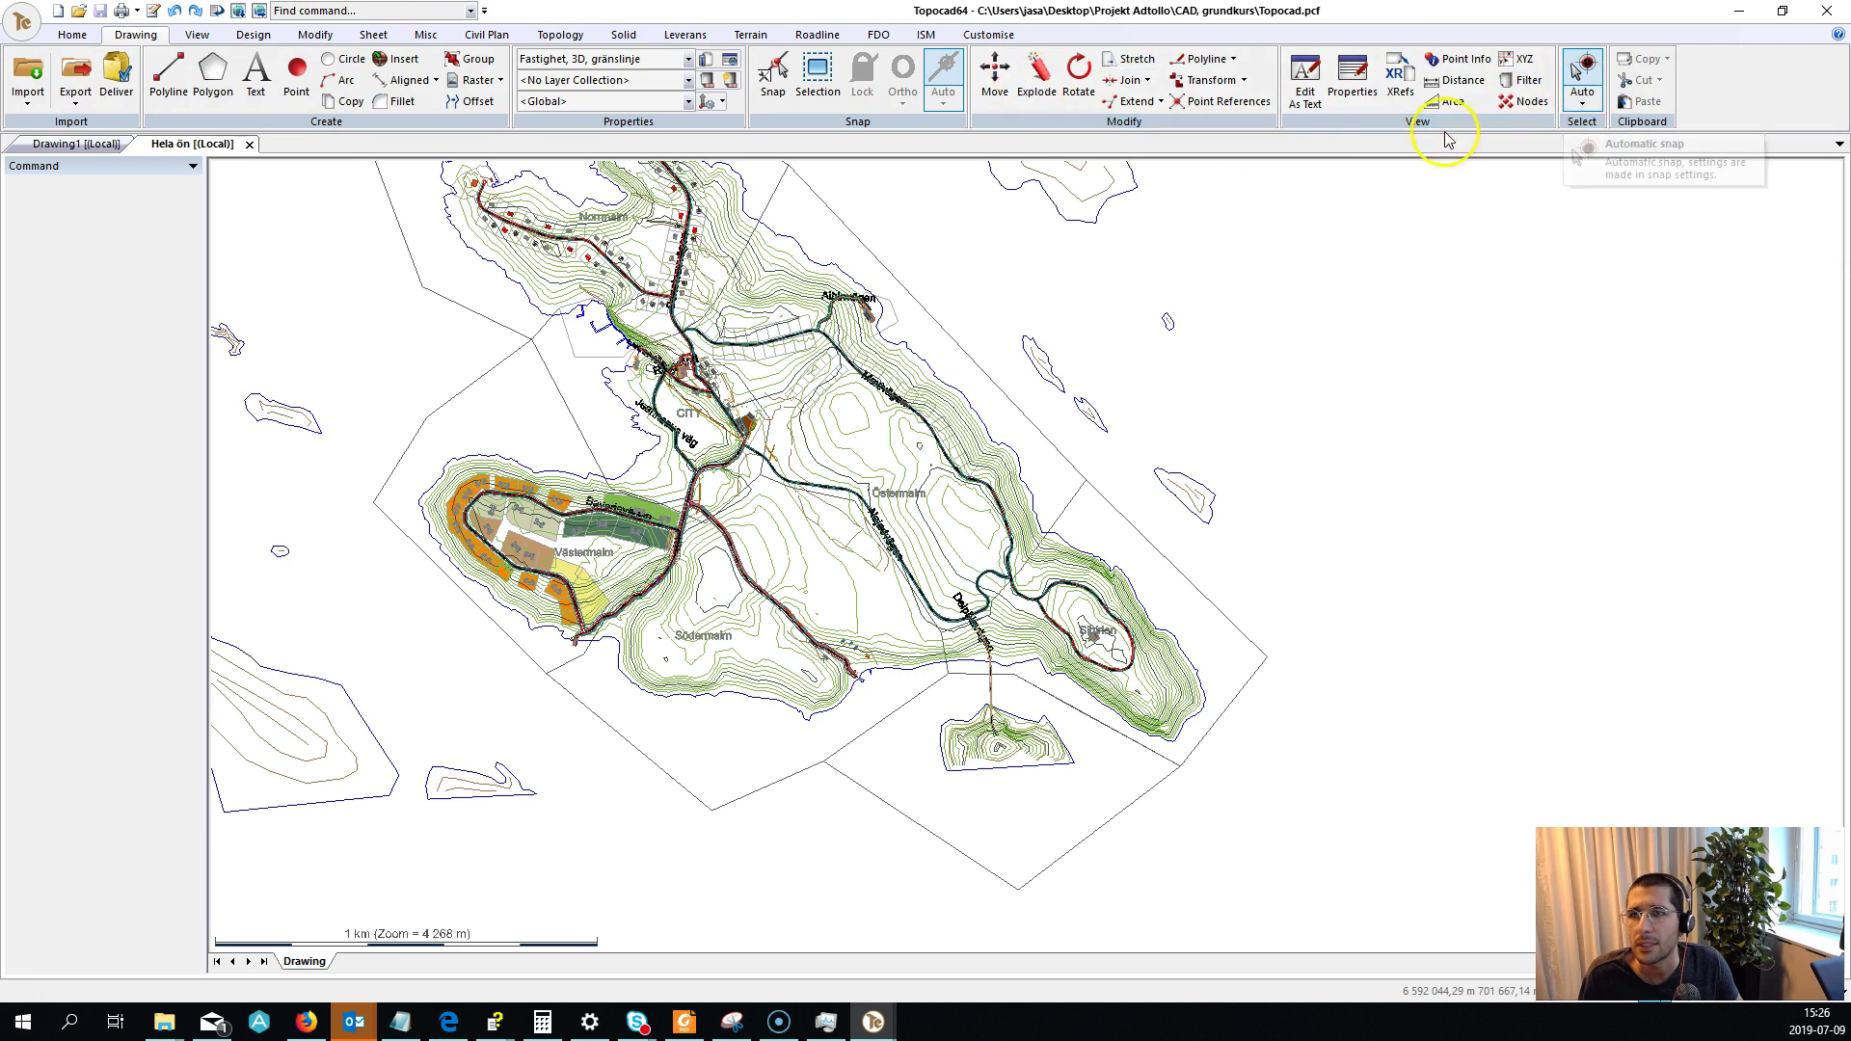
left_click(714, 58)
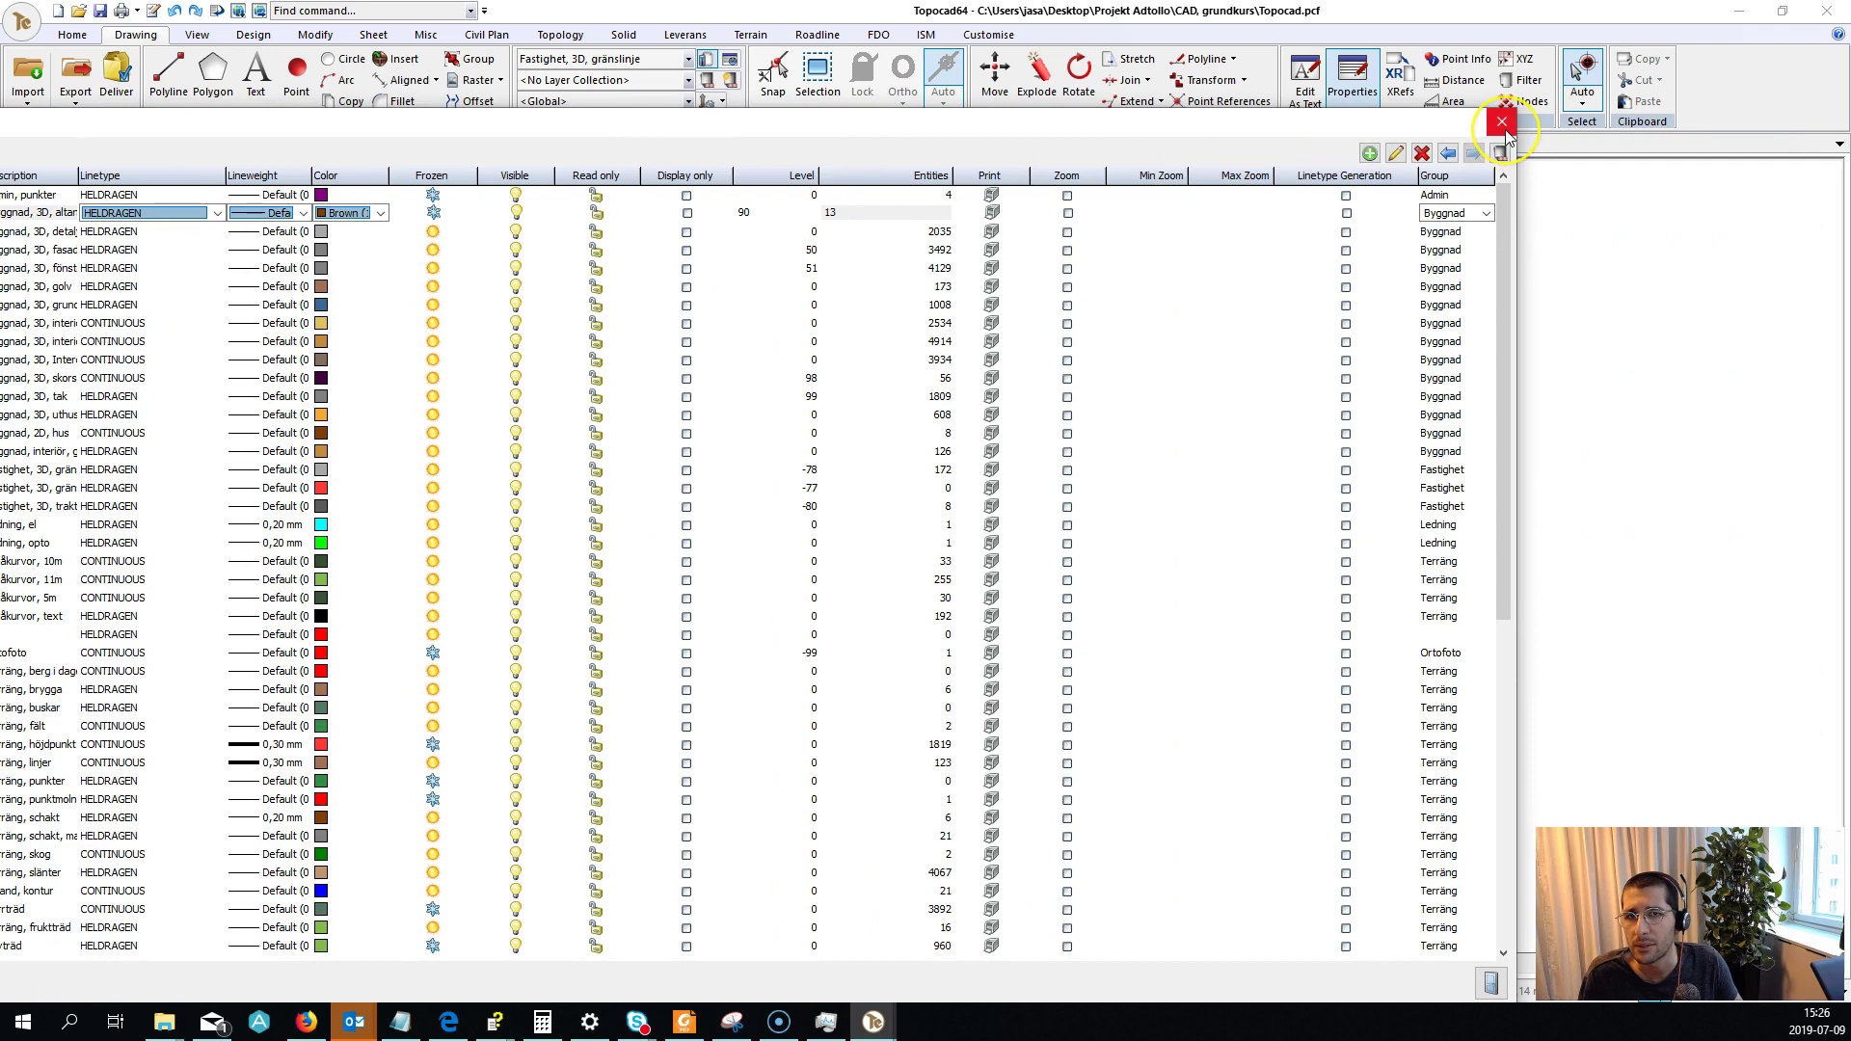
left_click(1503, 123)
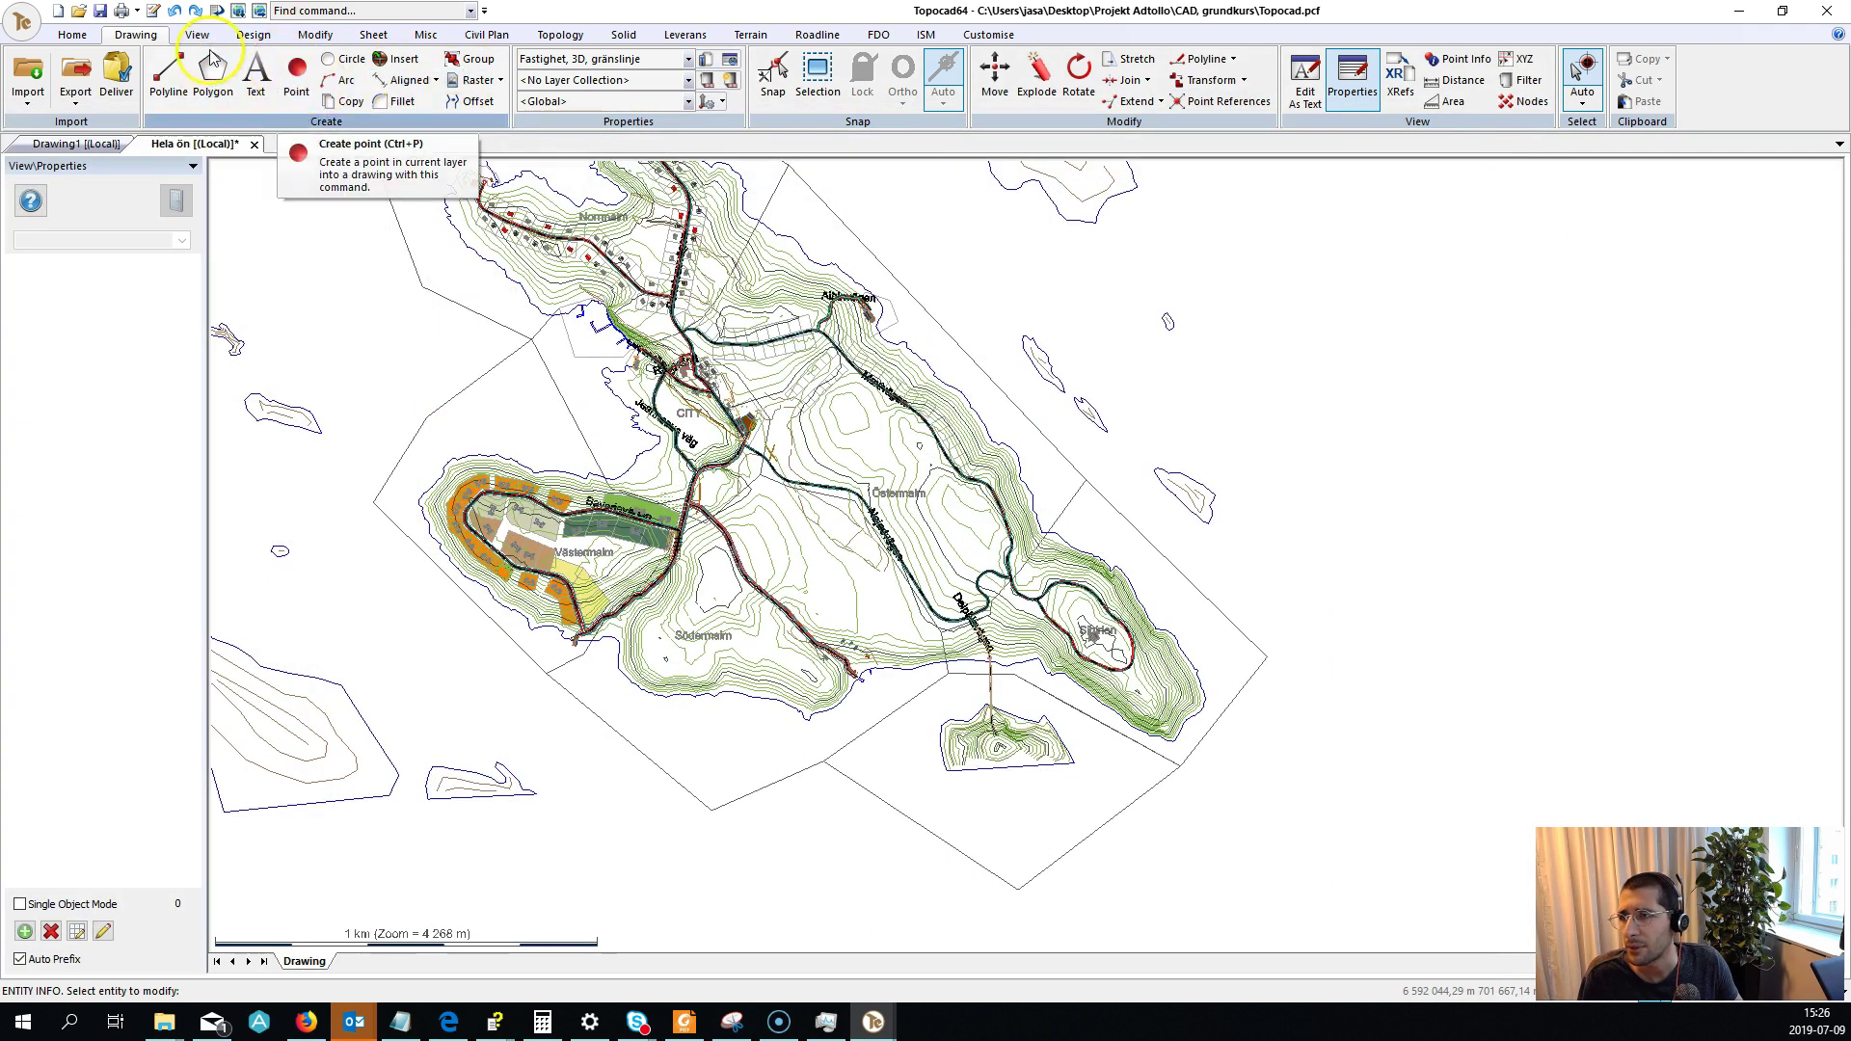
Place a point in the open area left of the island, then show the View tools.
left_click(297, 79)
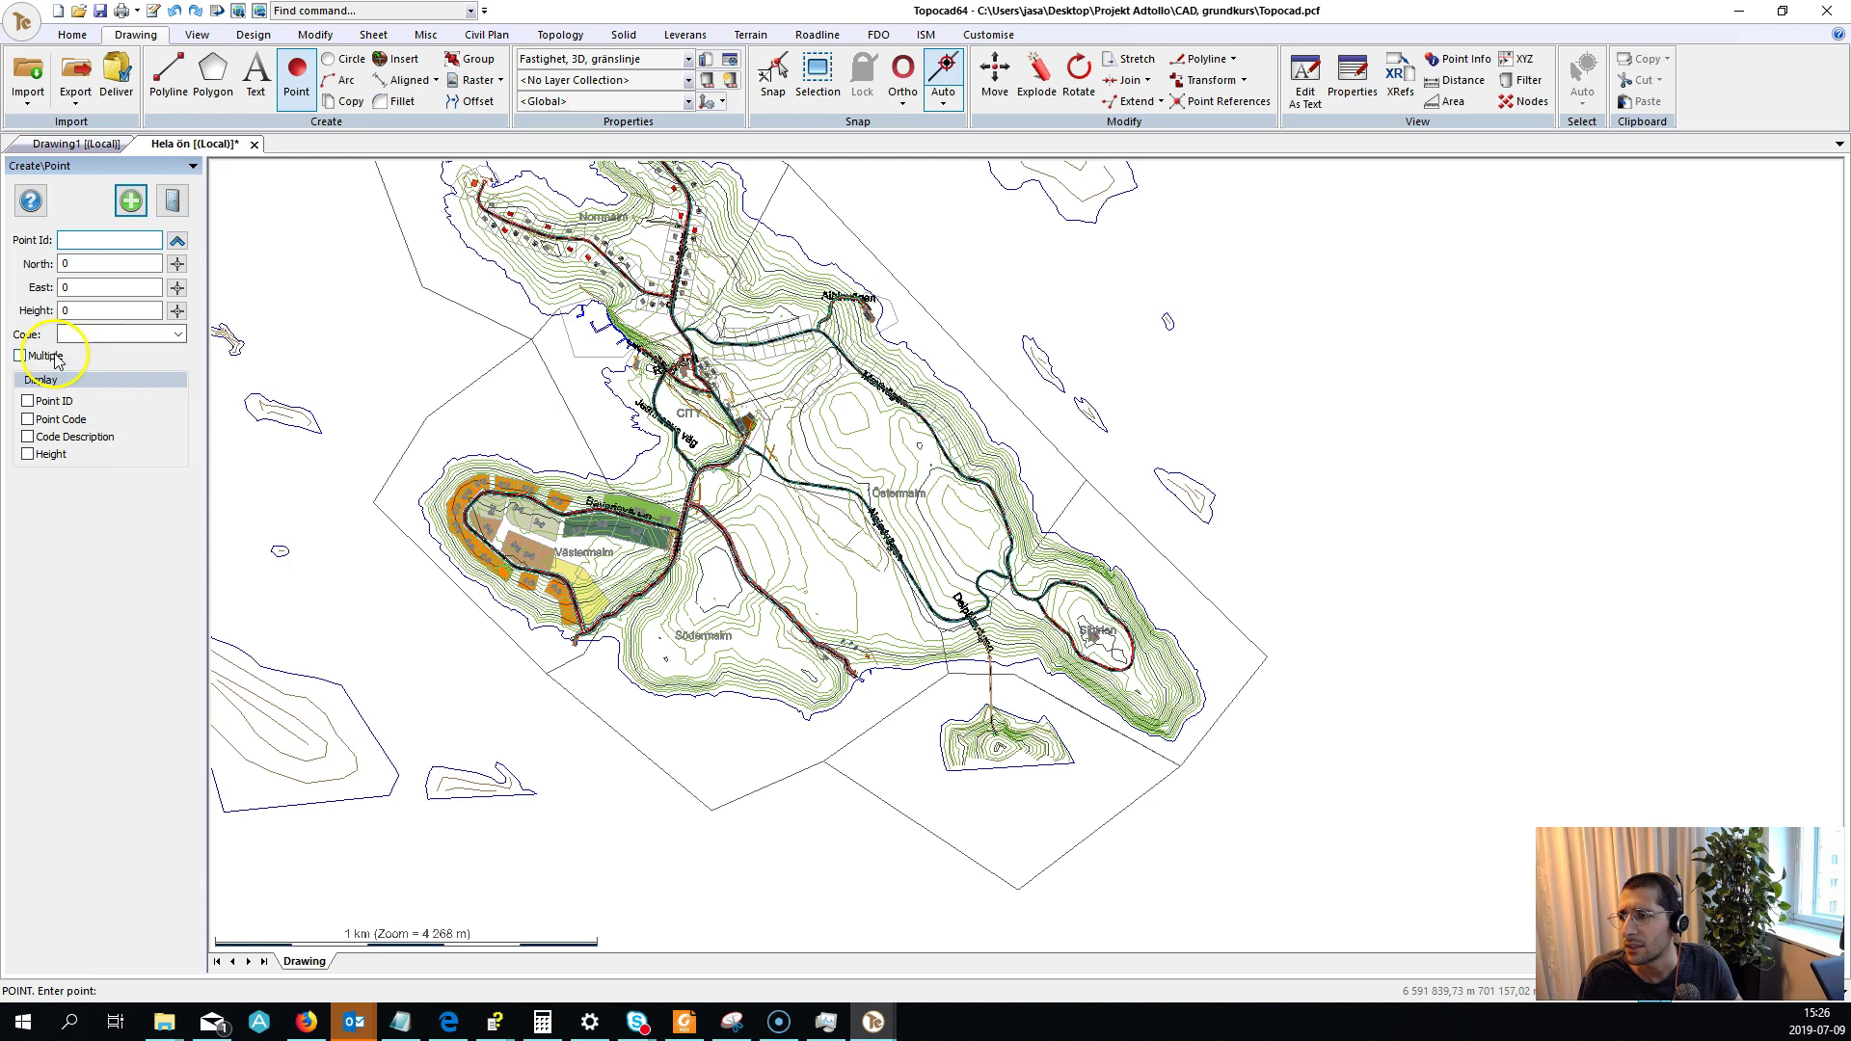
left_click(331, 332)
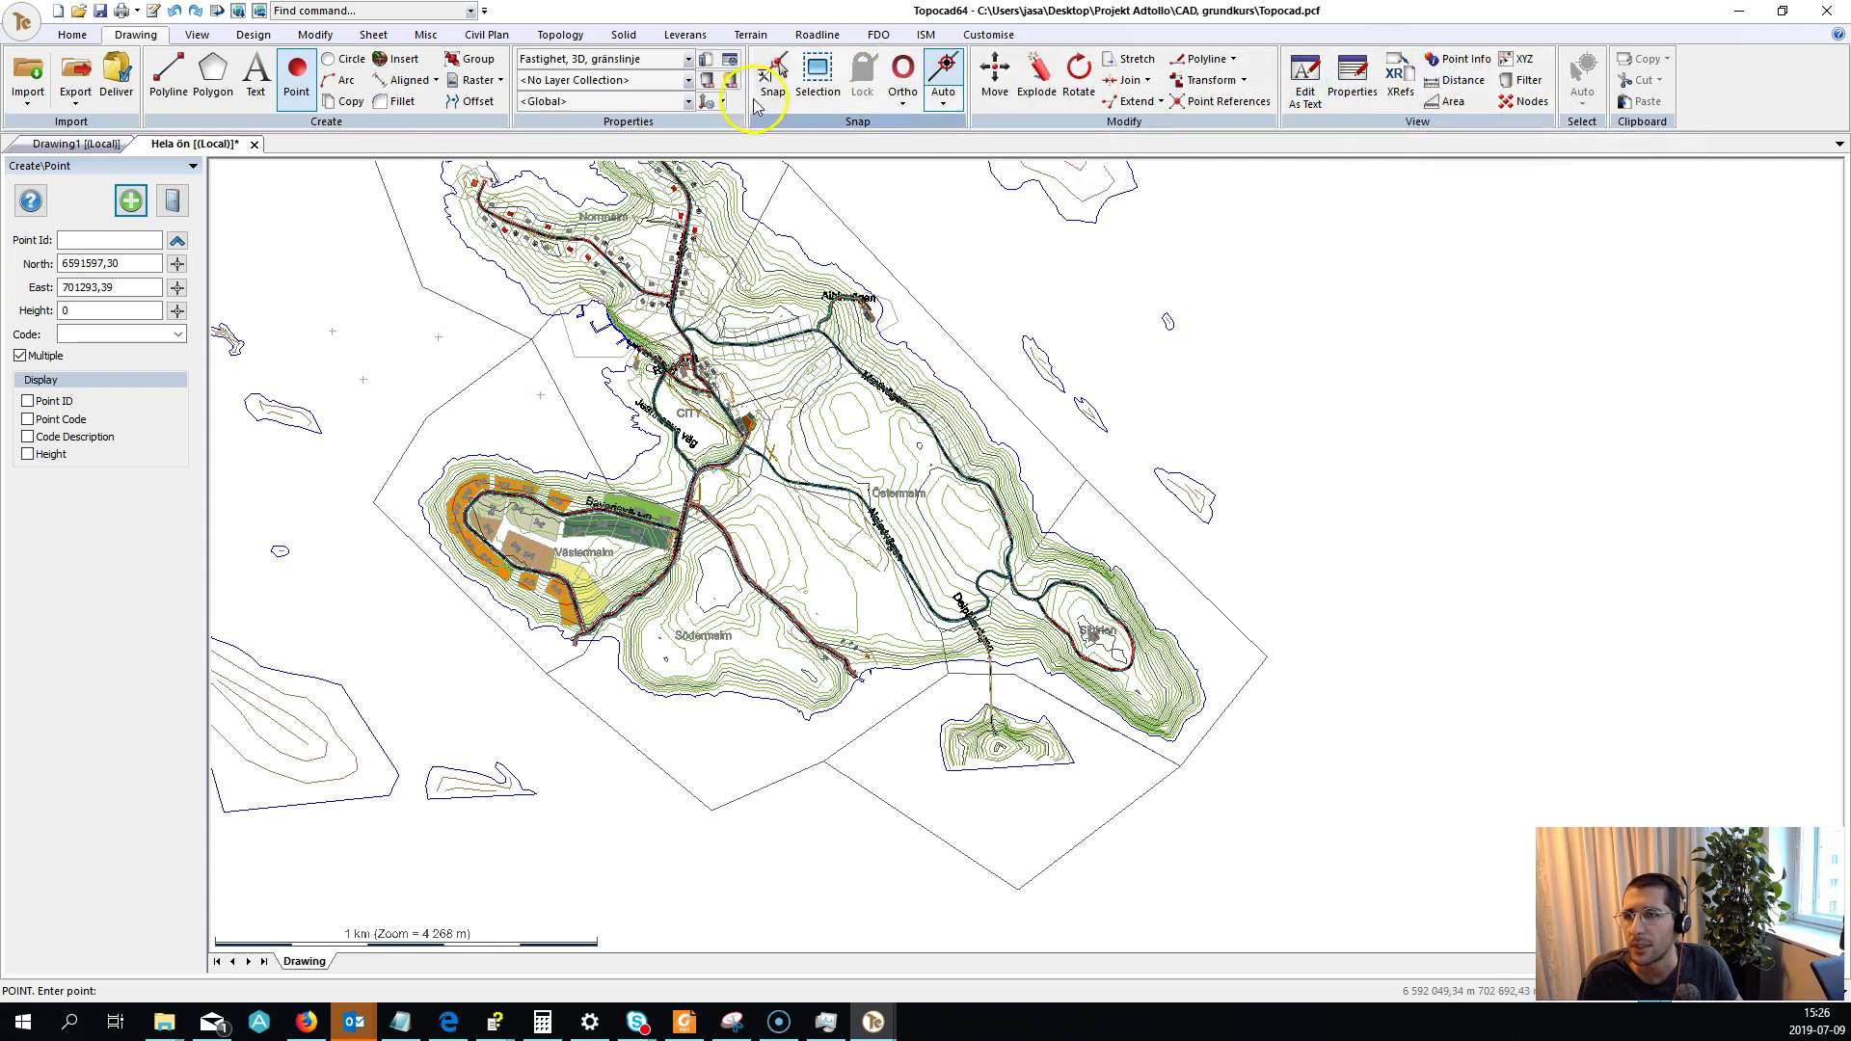
middle_click_drag(882, 350, 947, 490)
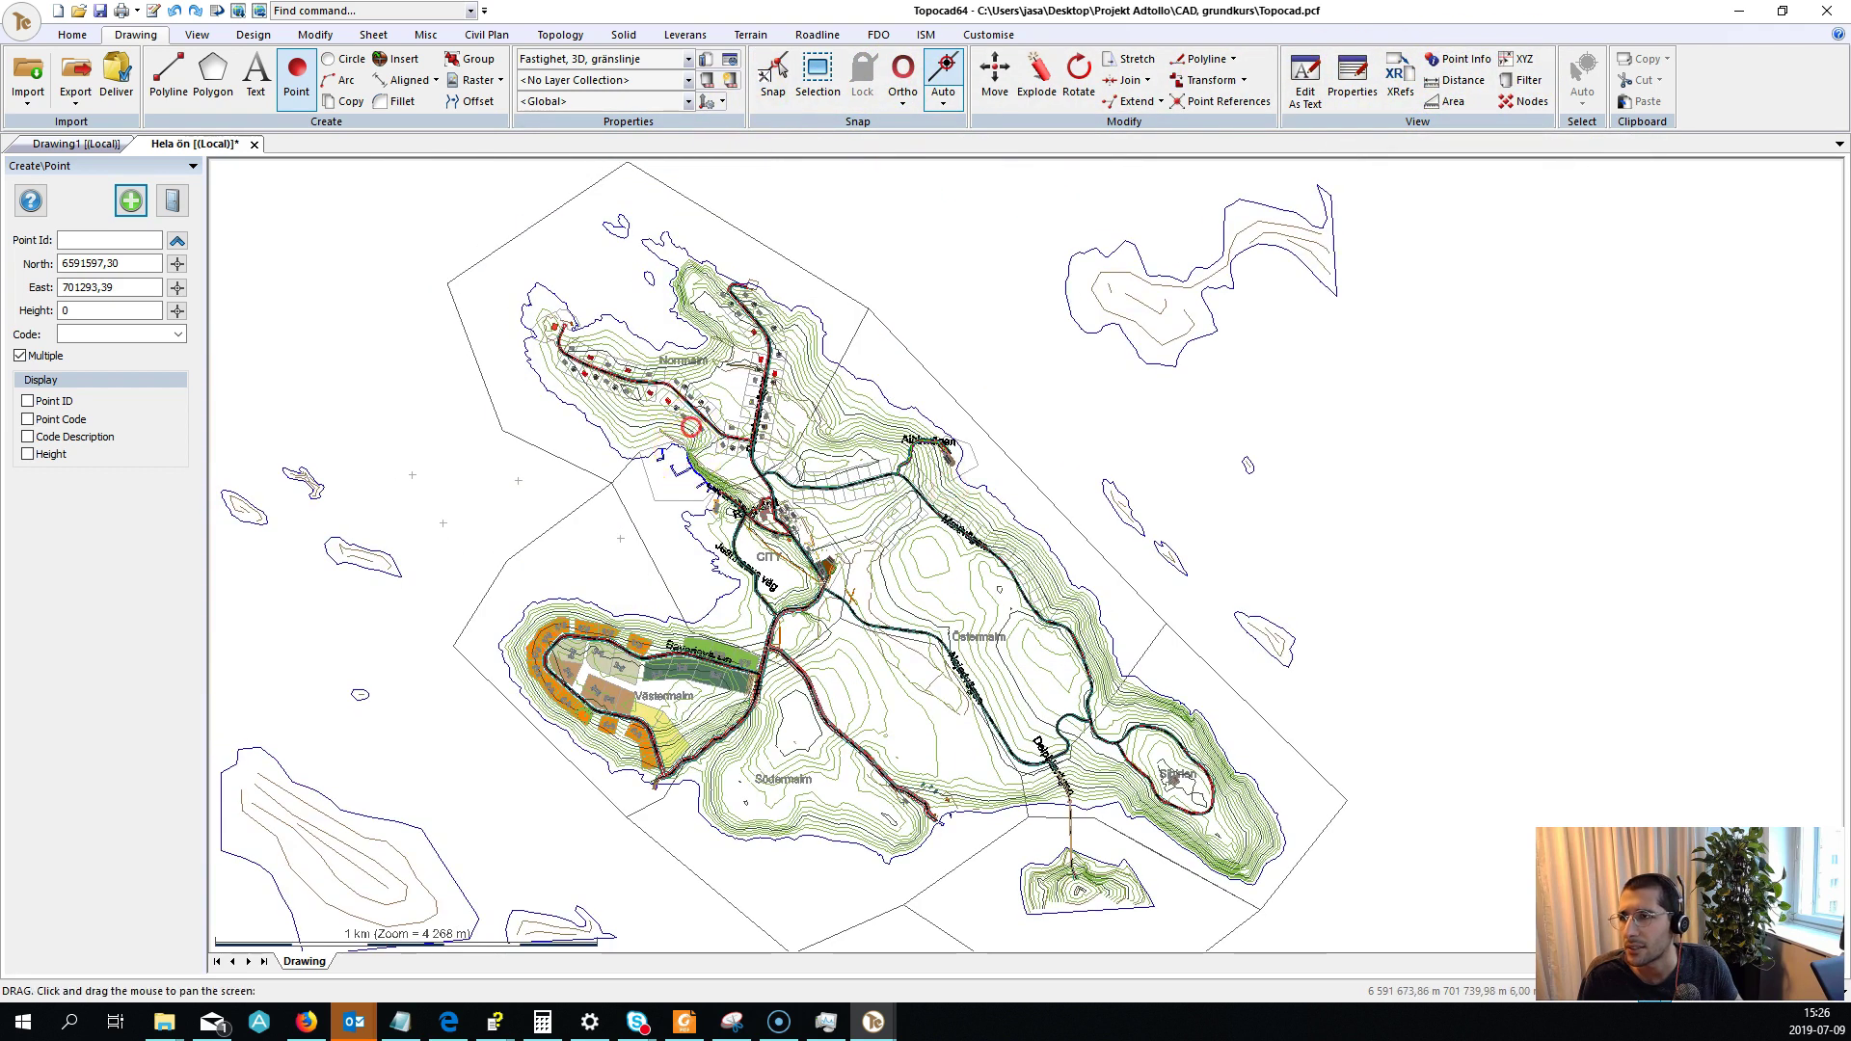
middle_click_drag(669, 442, 668, 369)
left_click(196, 33)
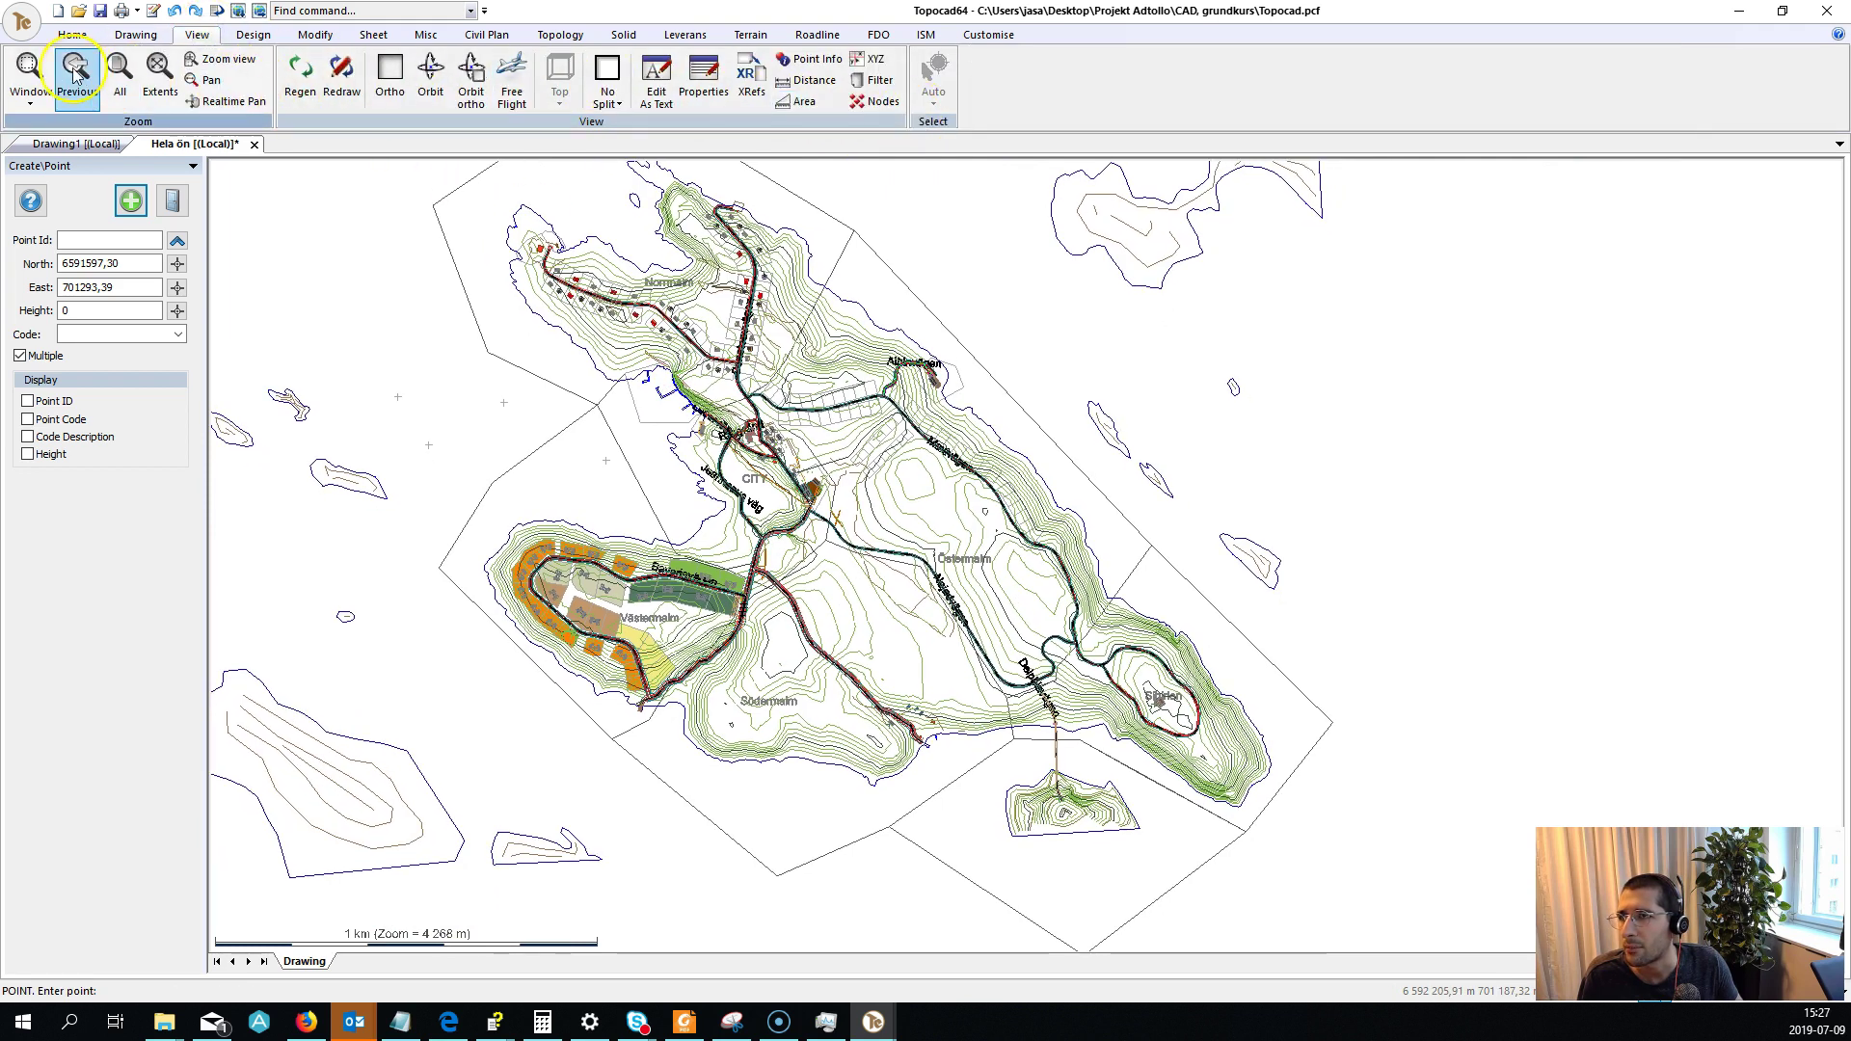
Split into two side-by-side views, tilt the right one into 3D, and browse Design and Modify.
left_click(614, 98)
left_click(644, 170)
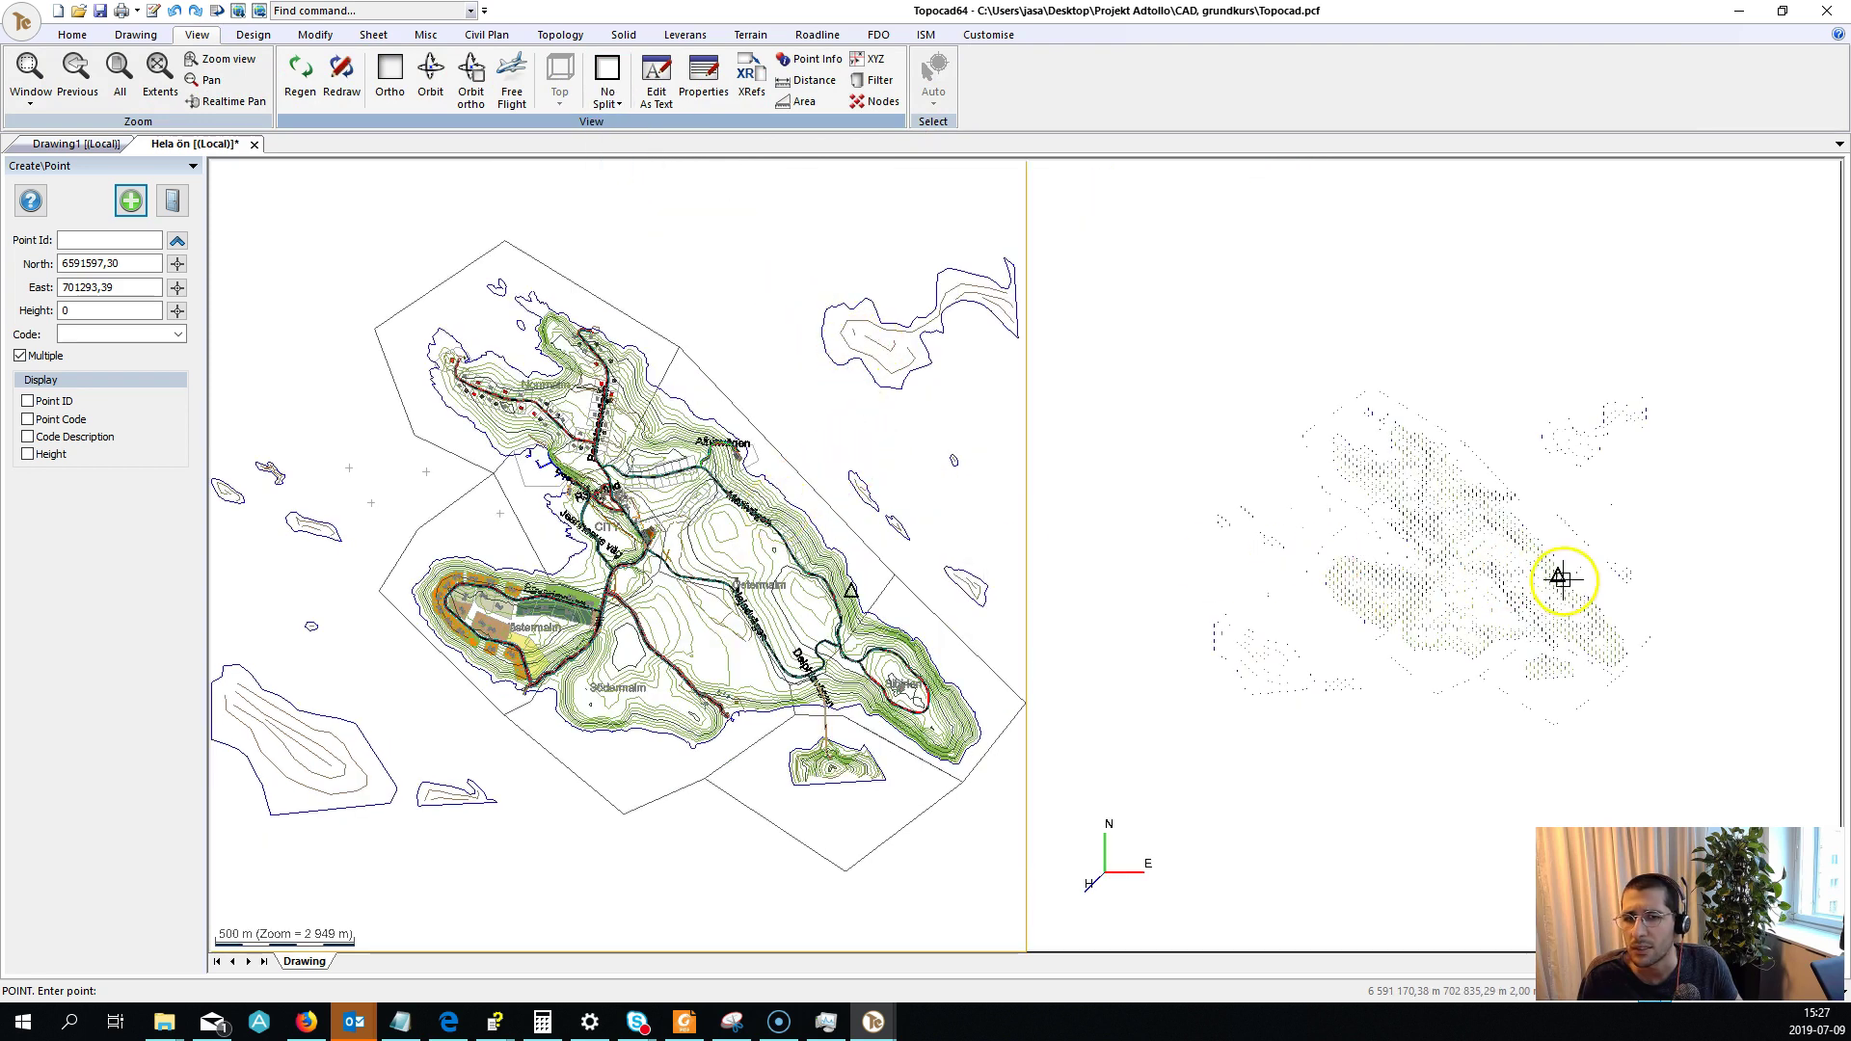
left_click(1559, 579)
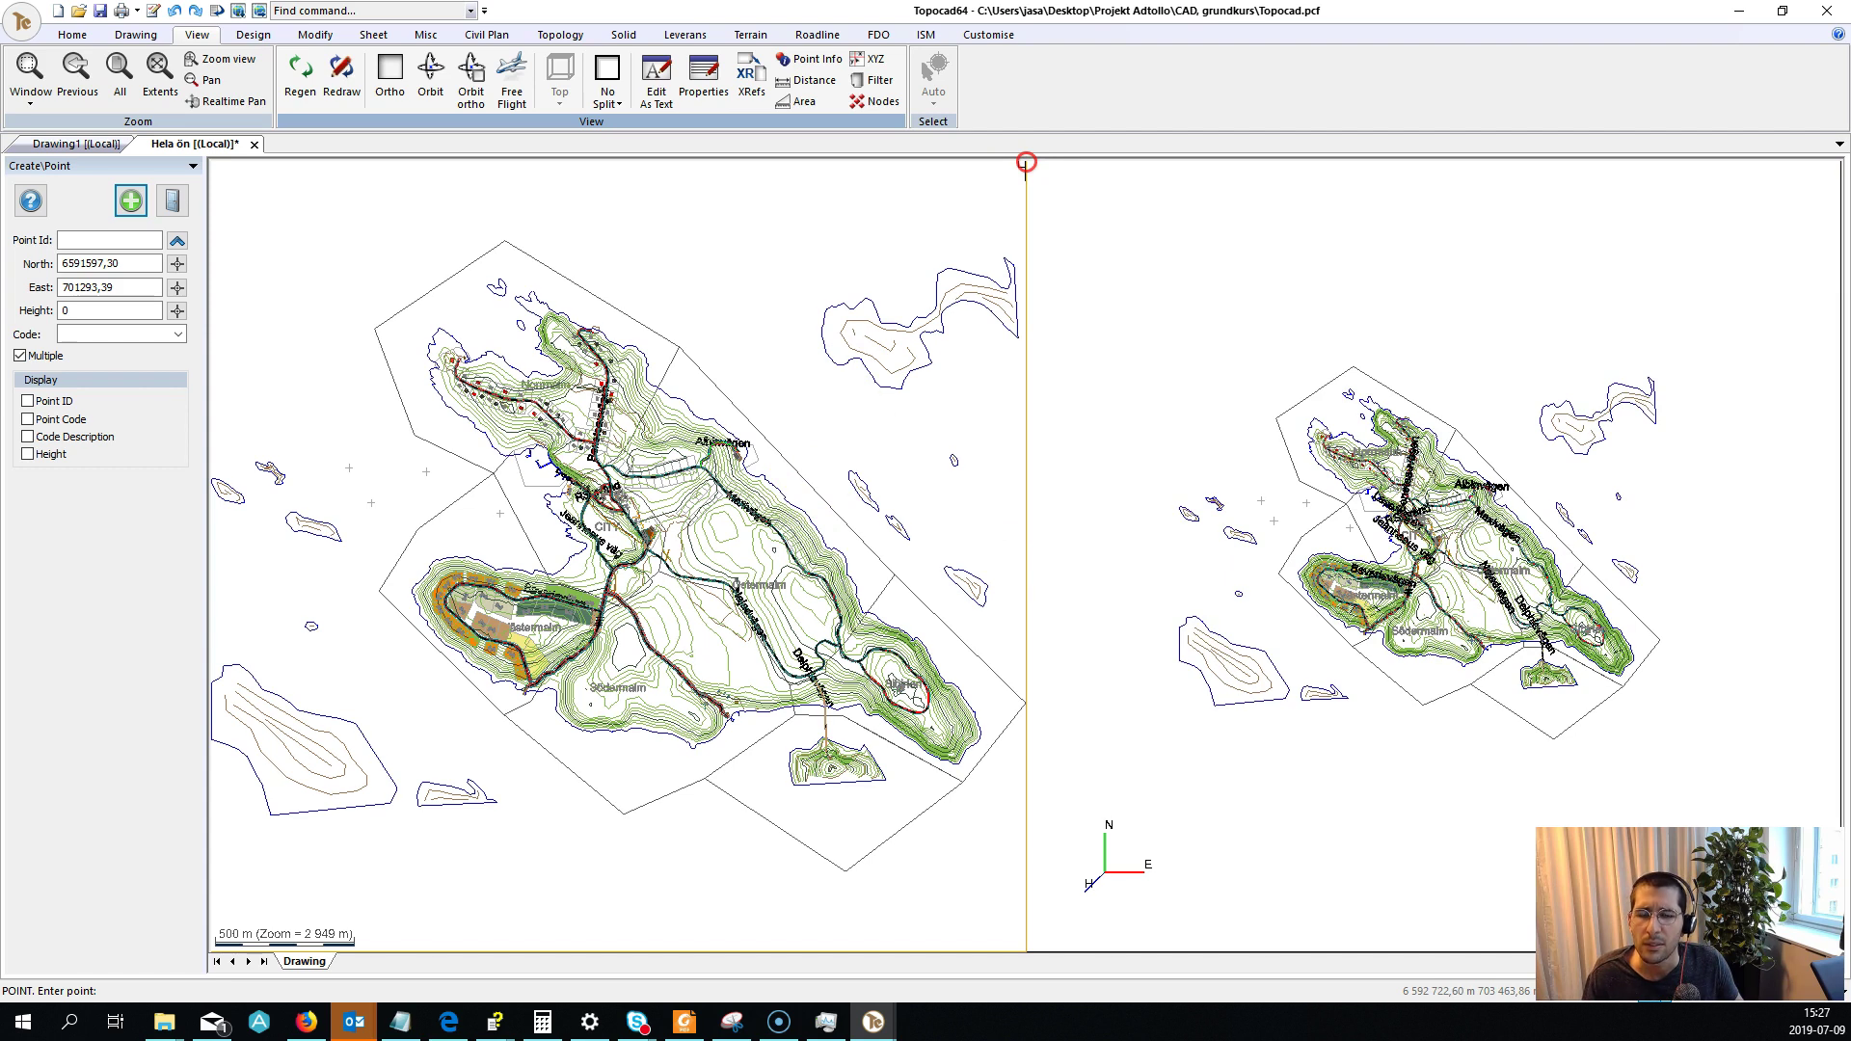
left_click(1453, 572)
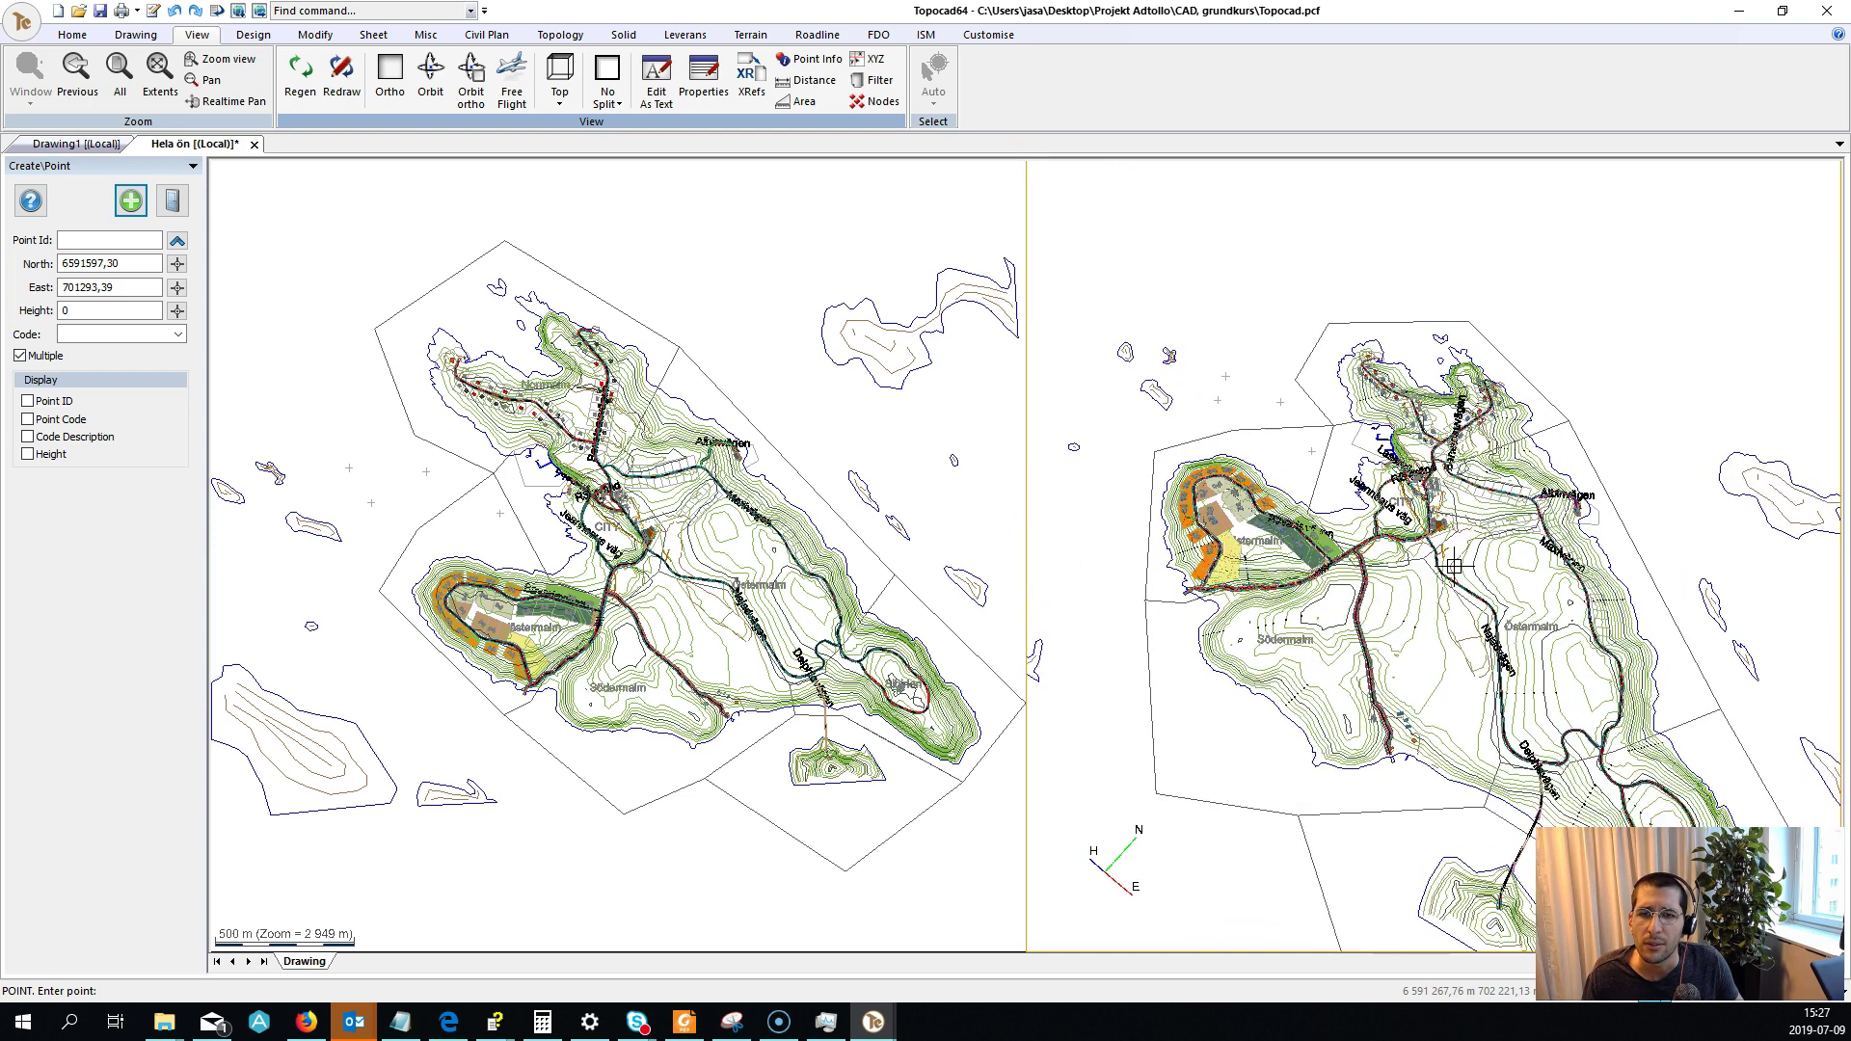
scroll(572, 521, "up", 5)
scroll(601, 521, "down", 5)
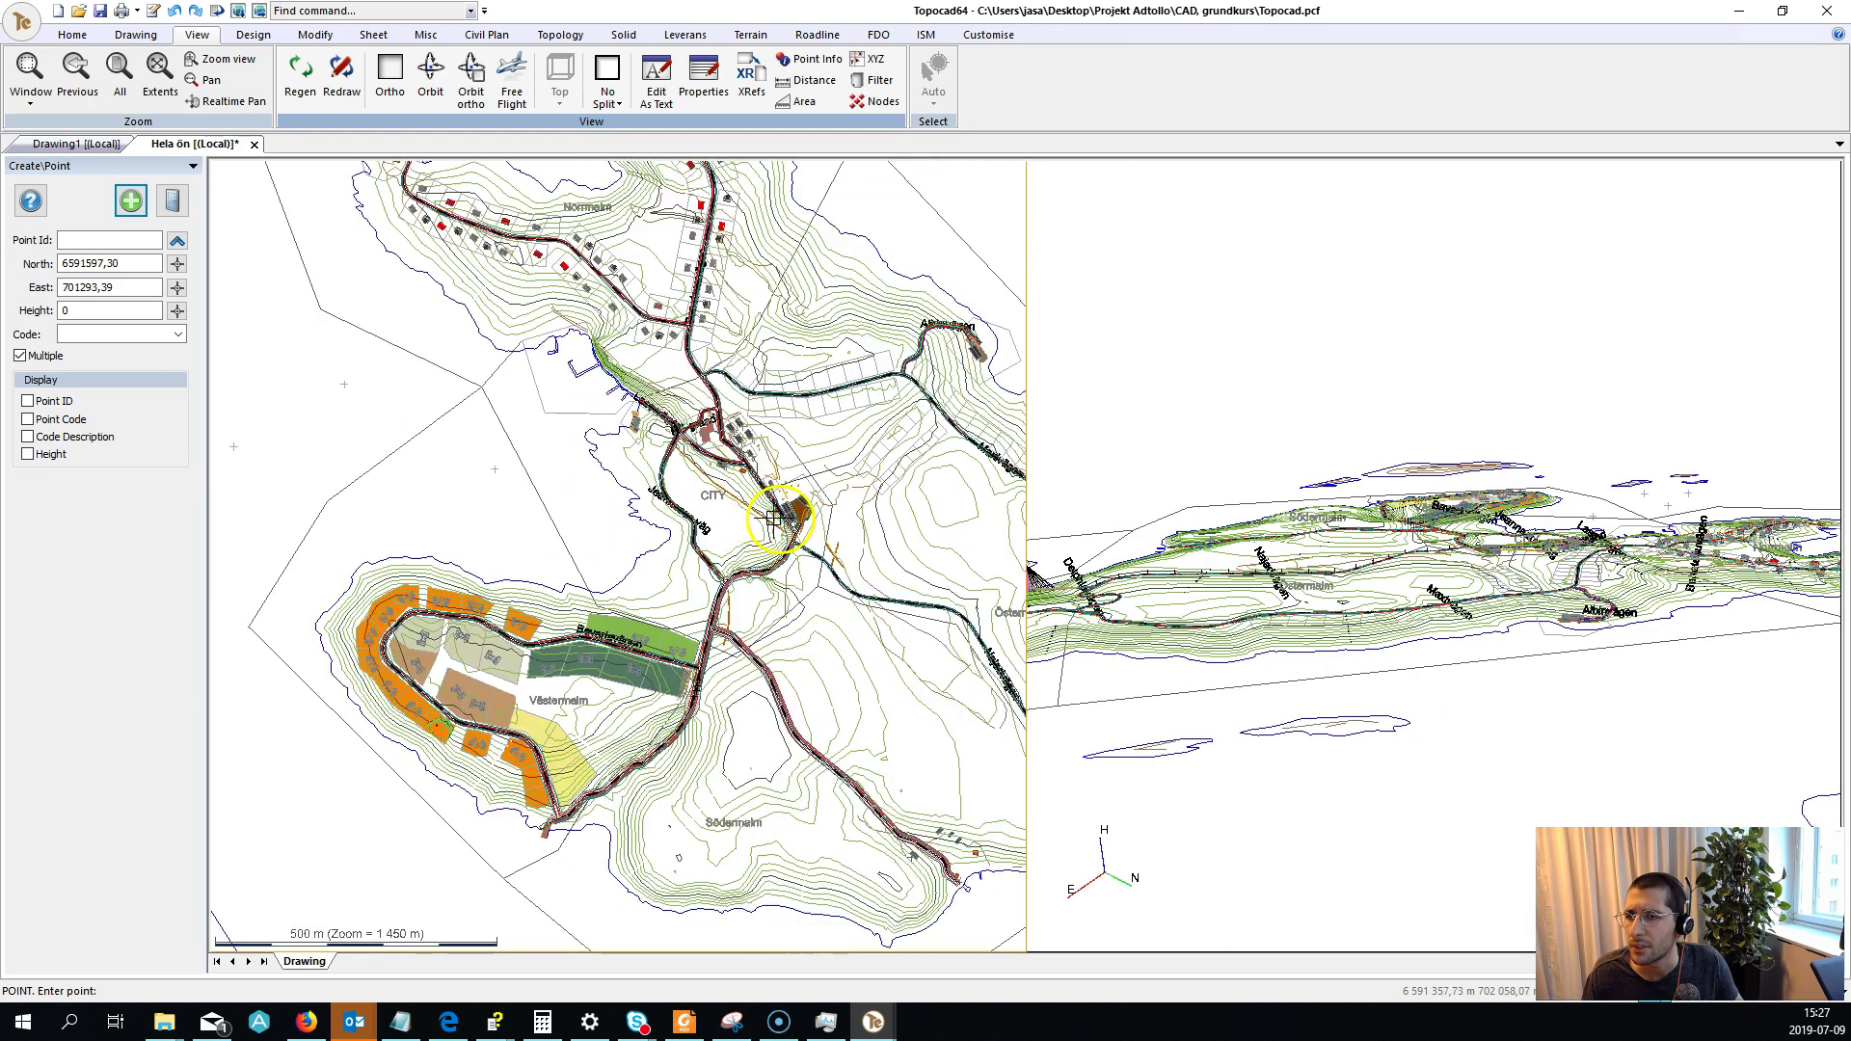
middle_click_drag(785, 516, 771, 664)
scroll(768, 665, "up", 2)
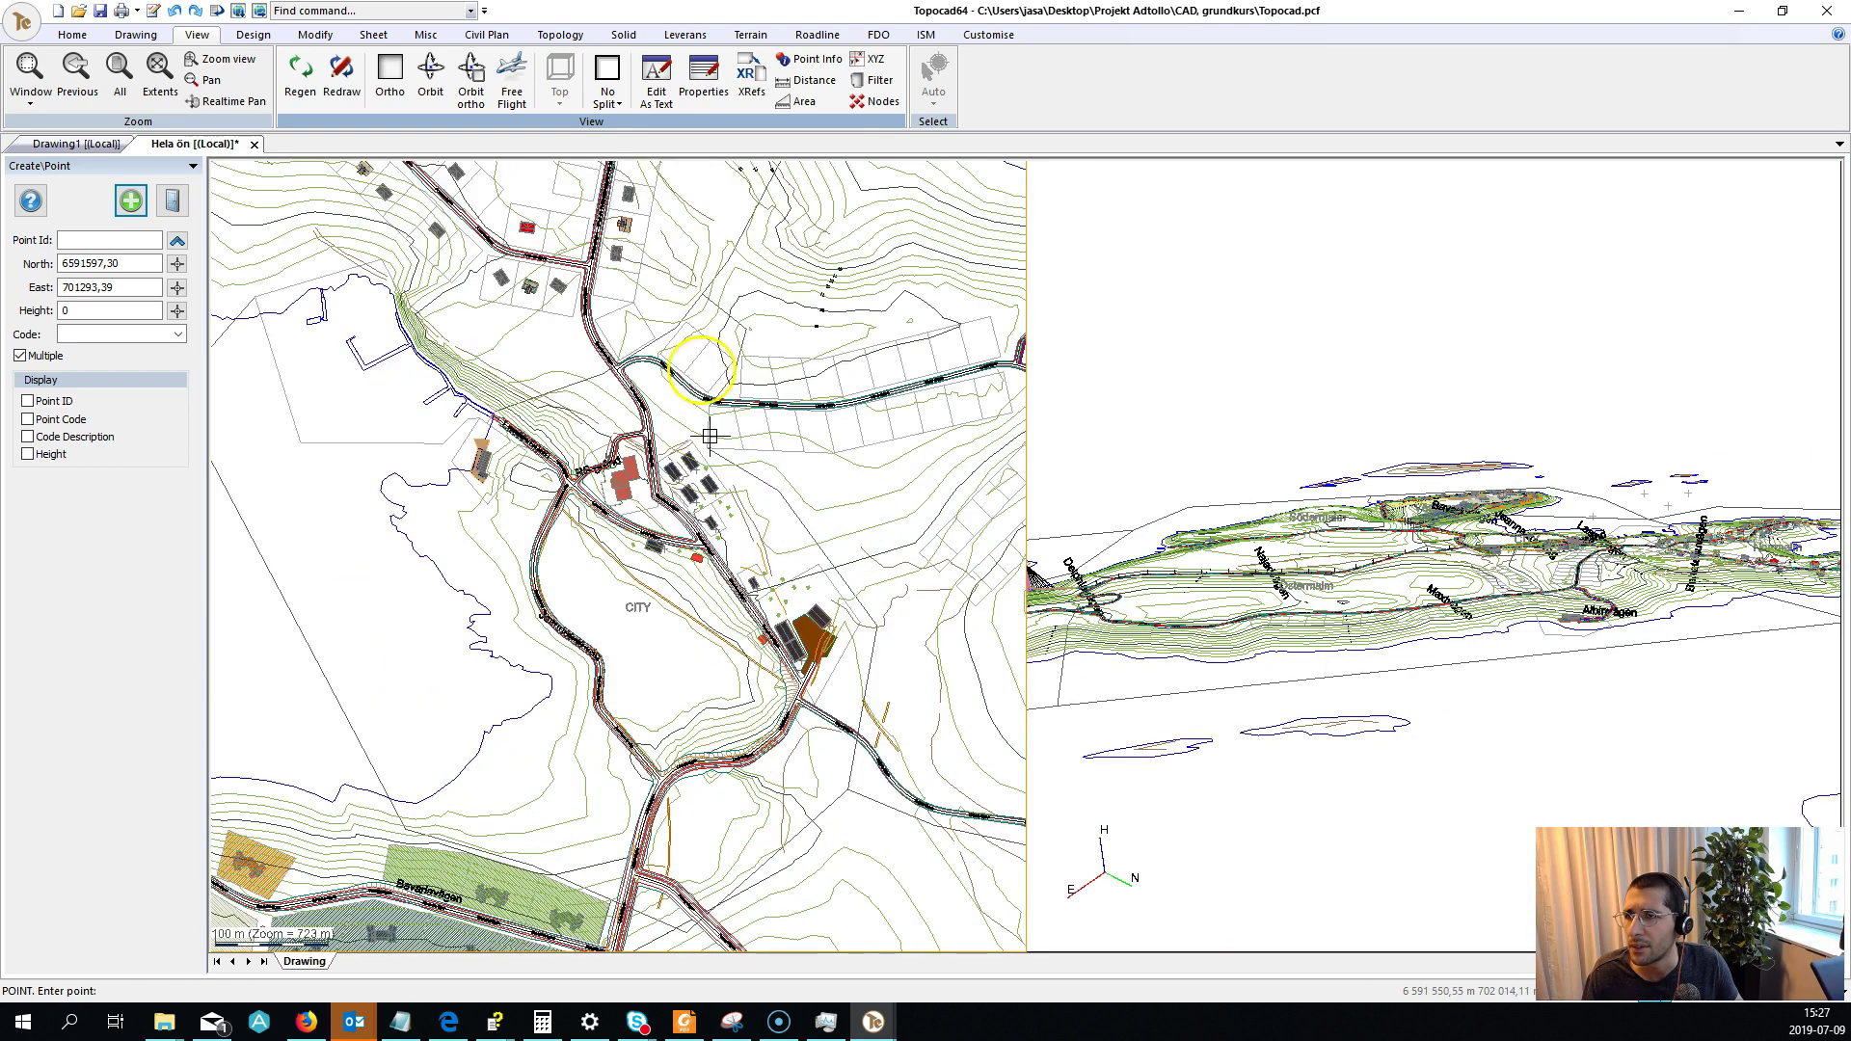
left_click(254, 34)
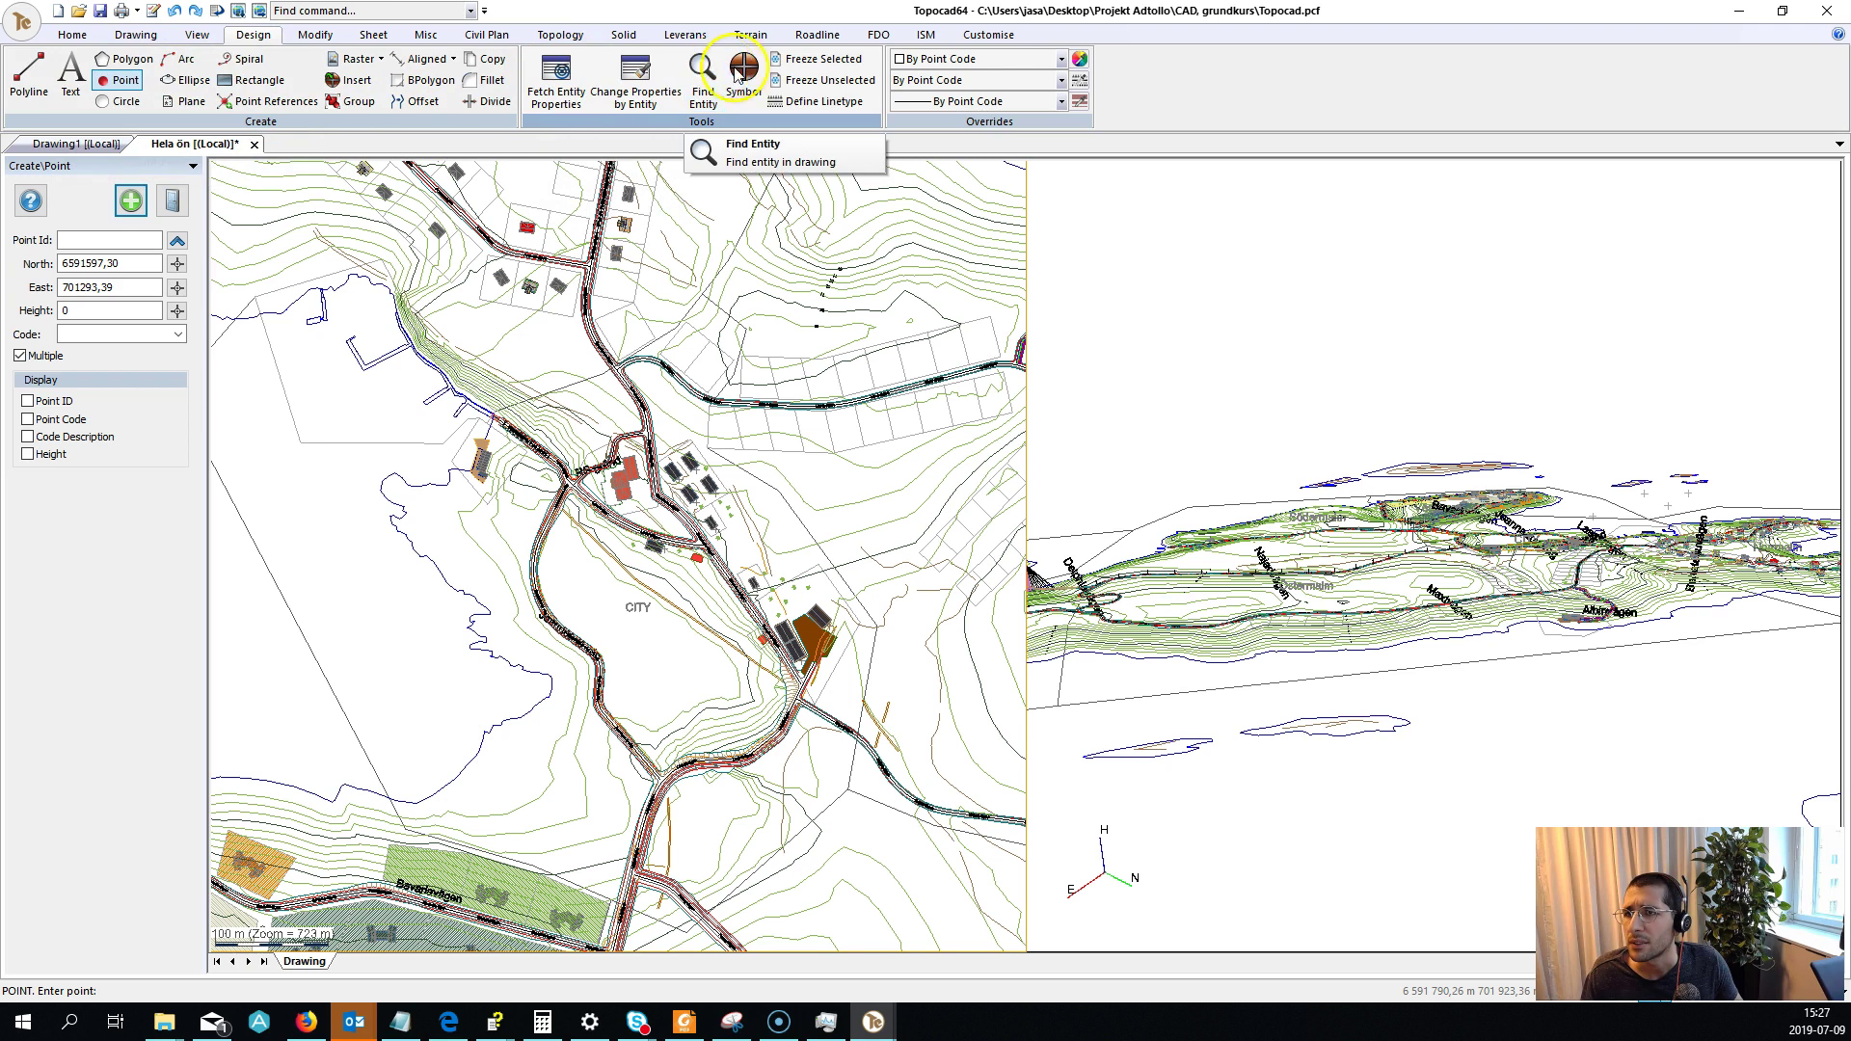
left_click(315, 33)
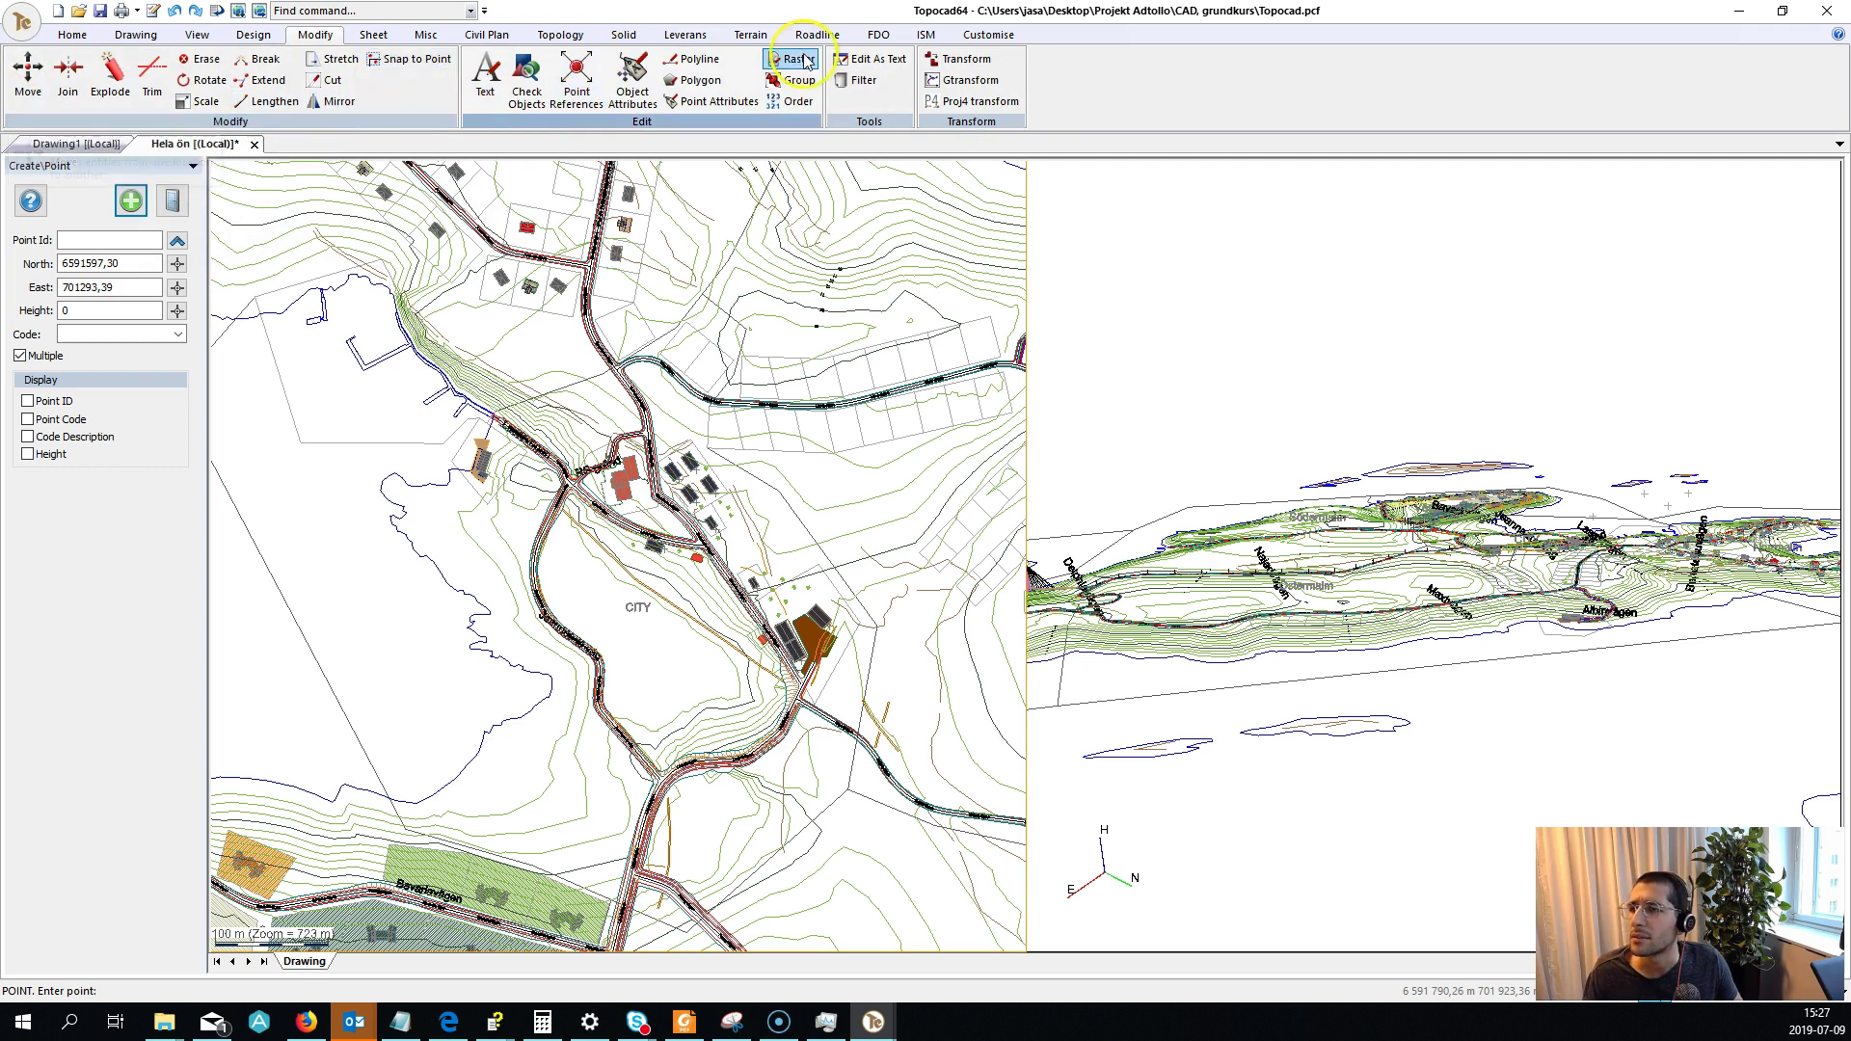
Create Sheet1 from template A3_10_10_10 with its base point near Sibirien.
left_click(374, 34)
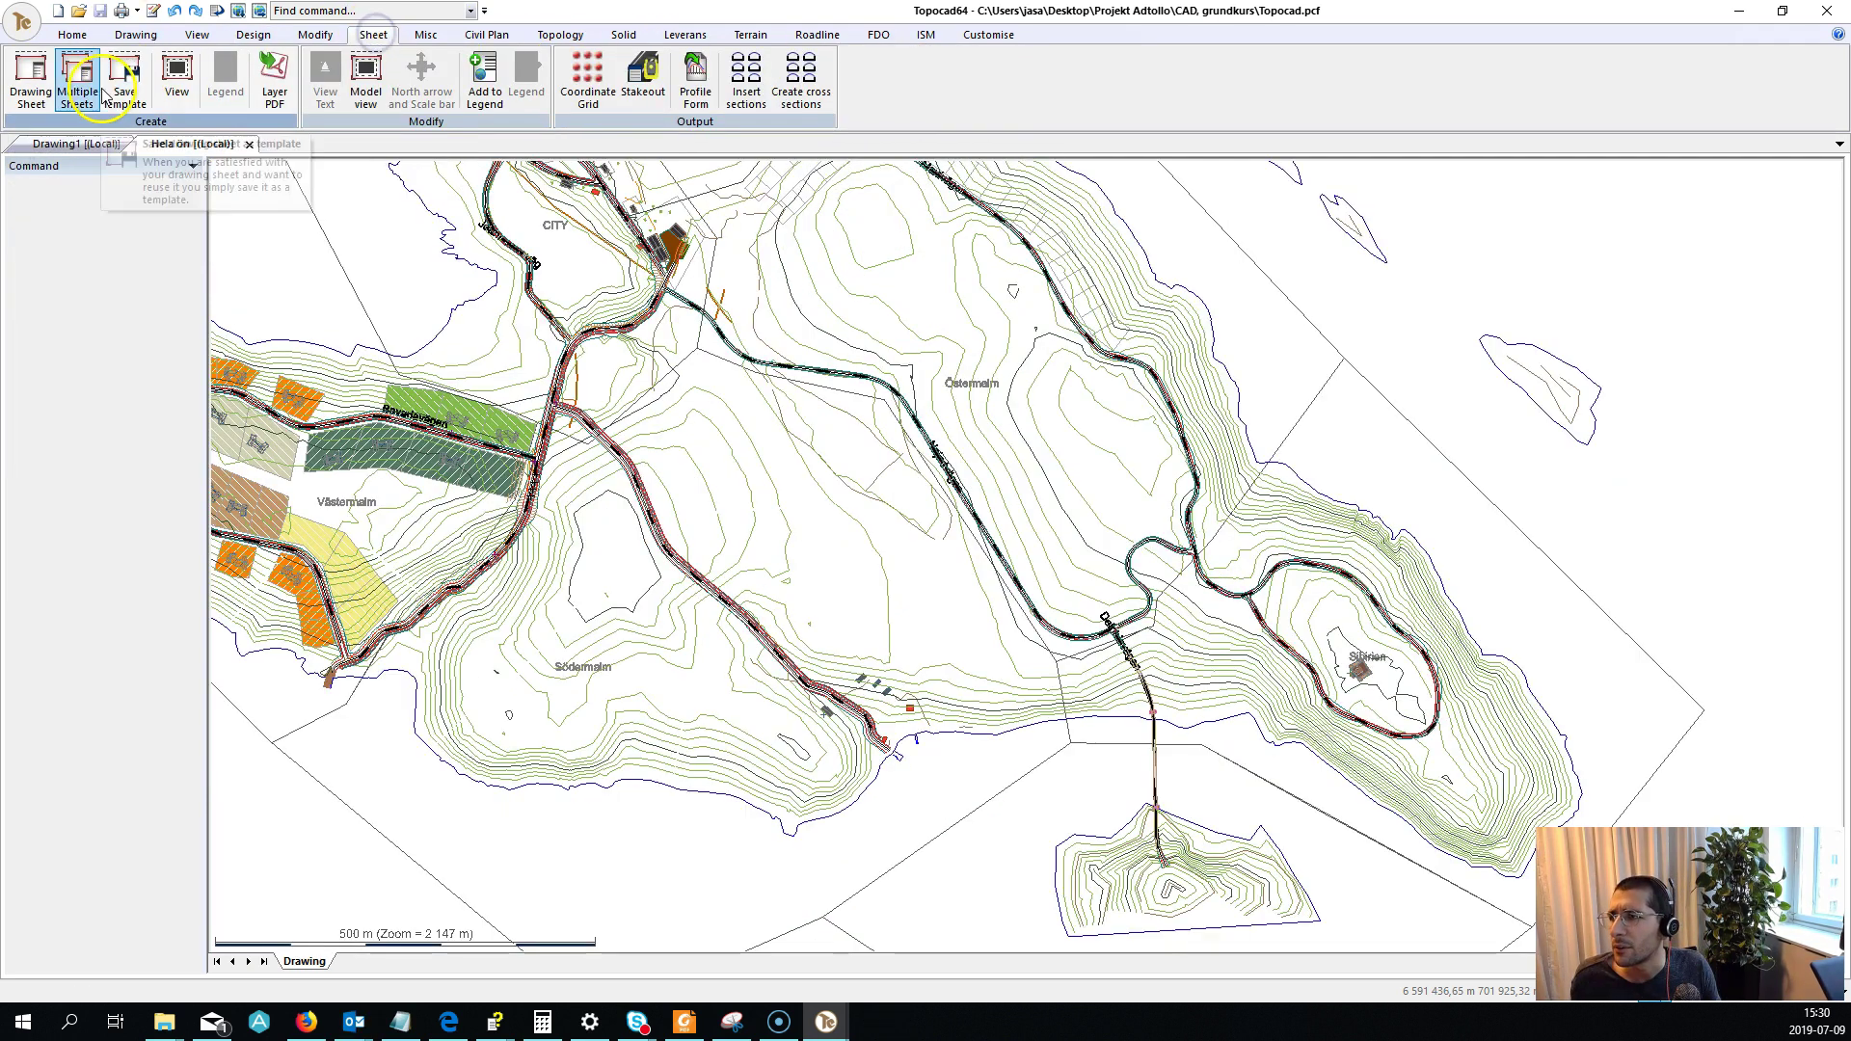
left_click(29, 79)
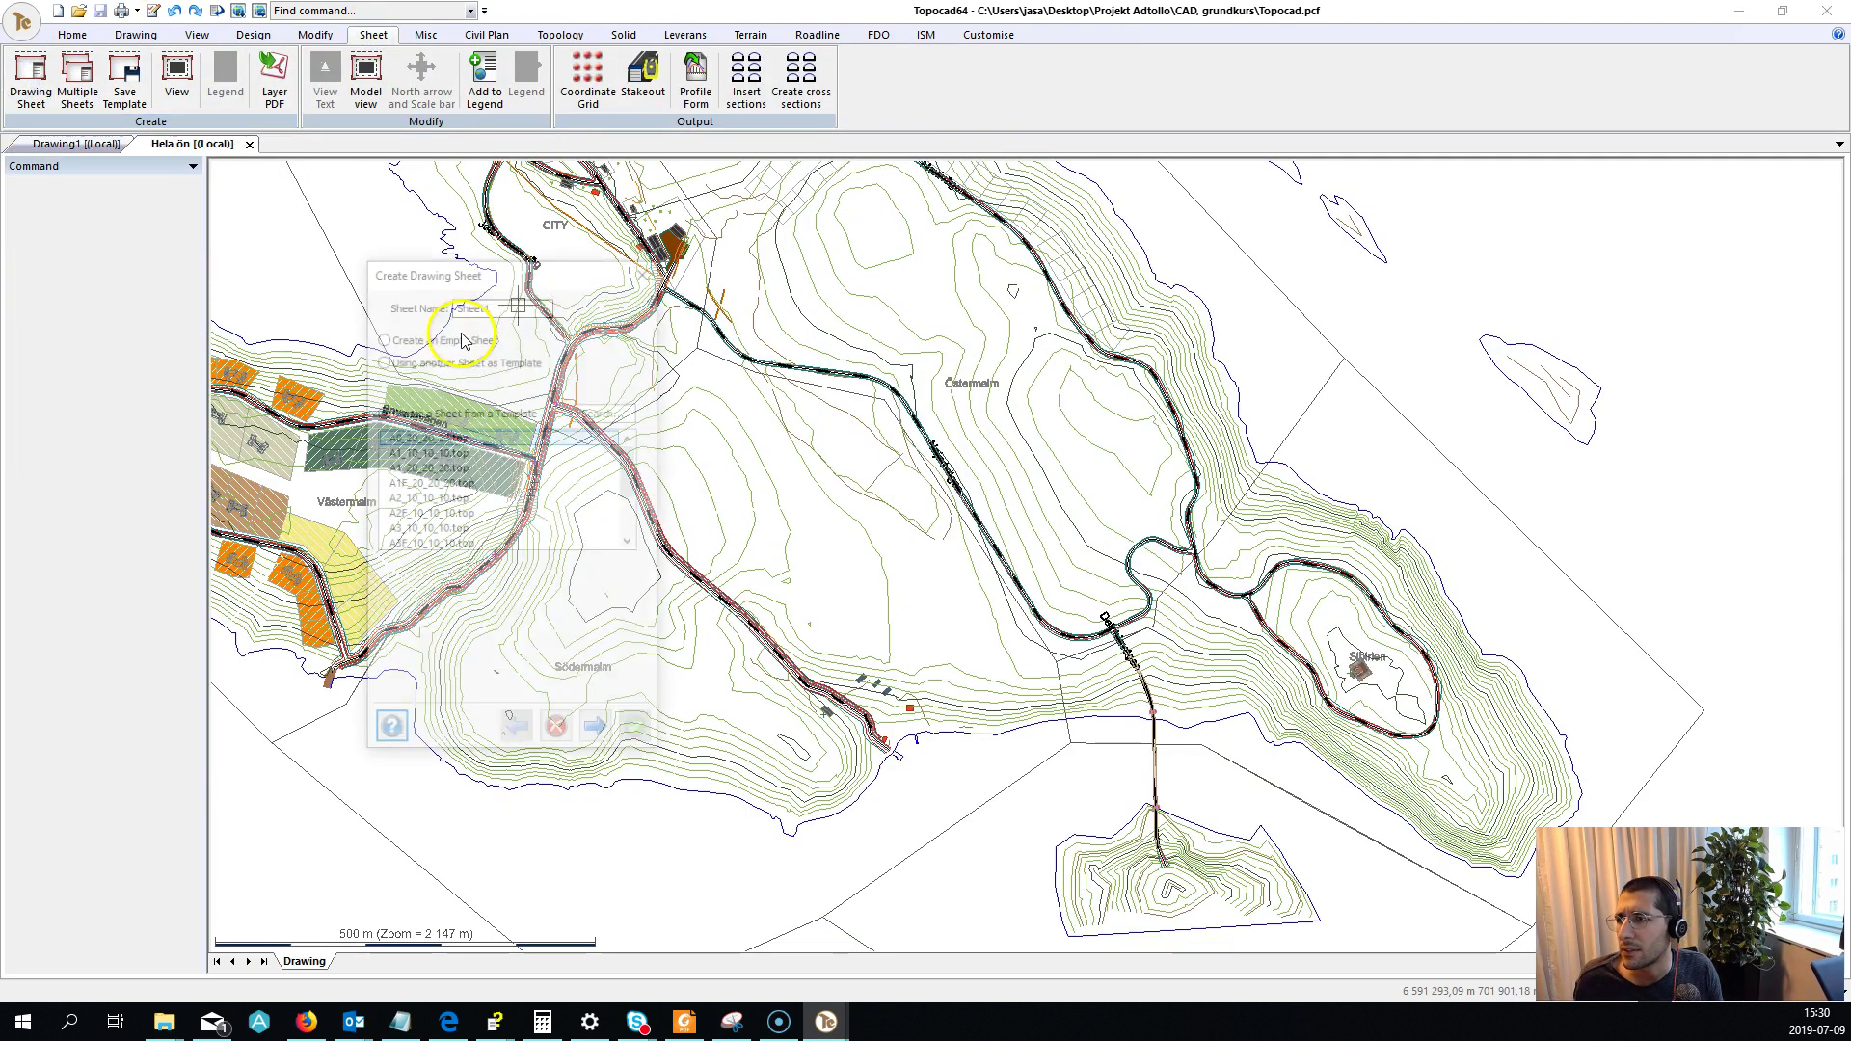
left_click(495, 531)
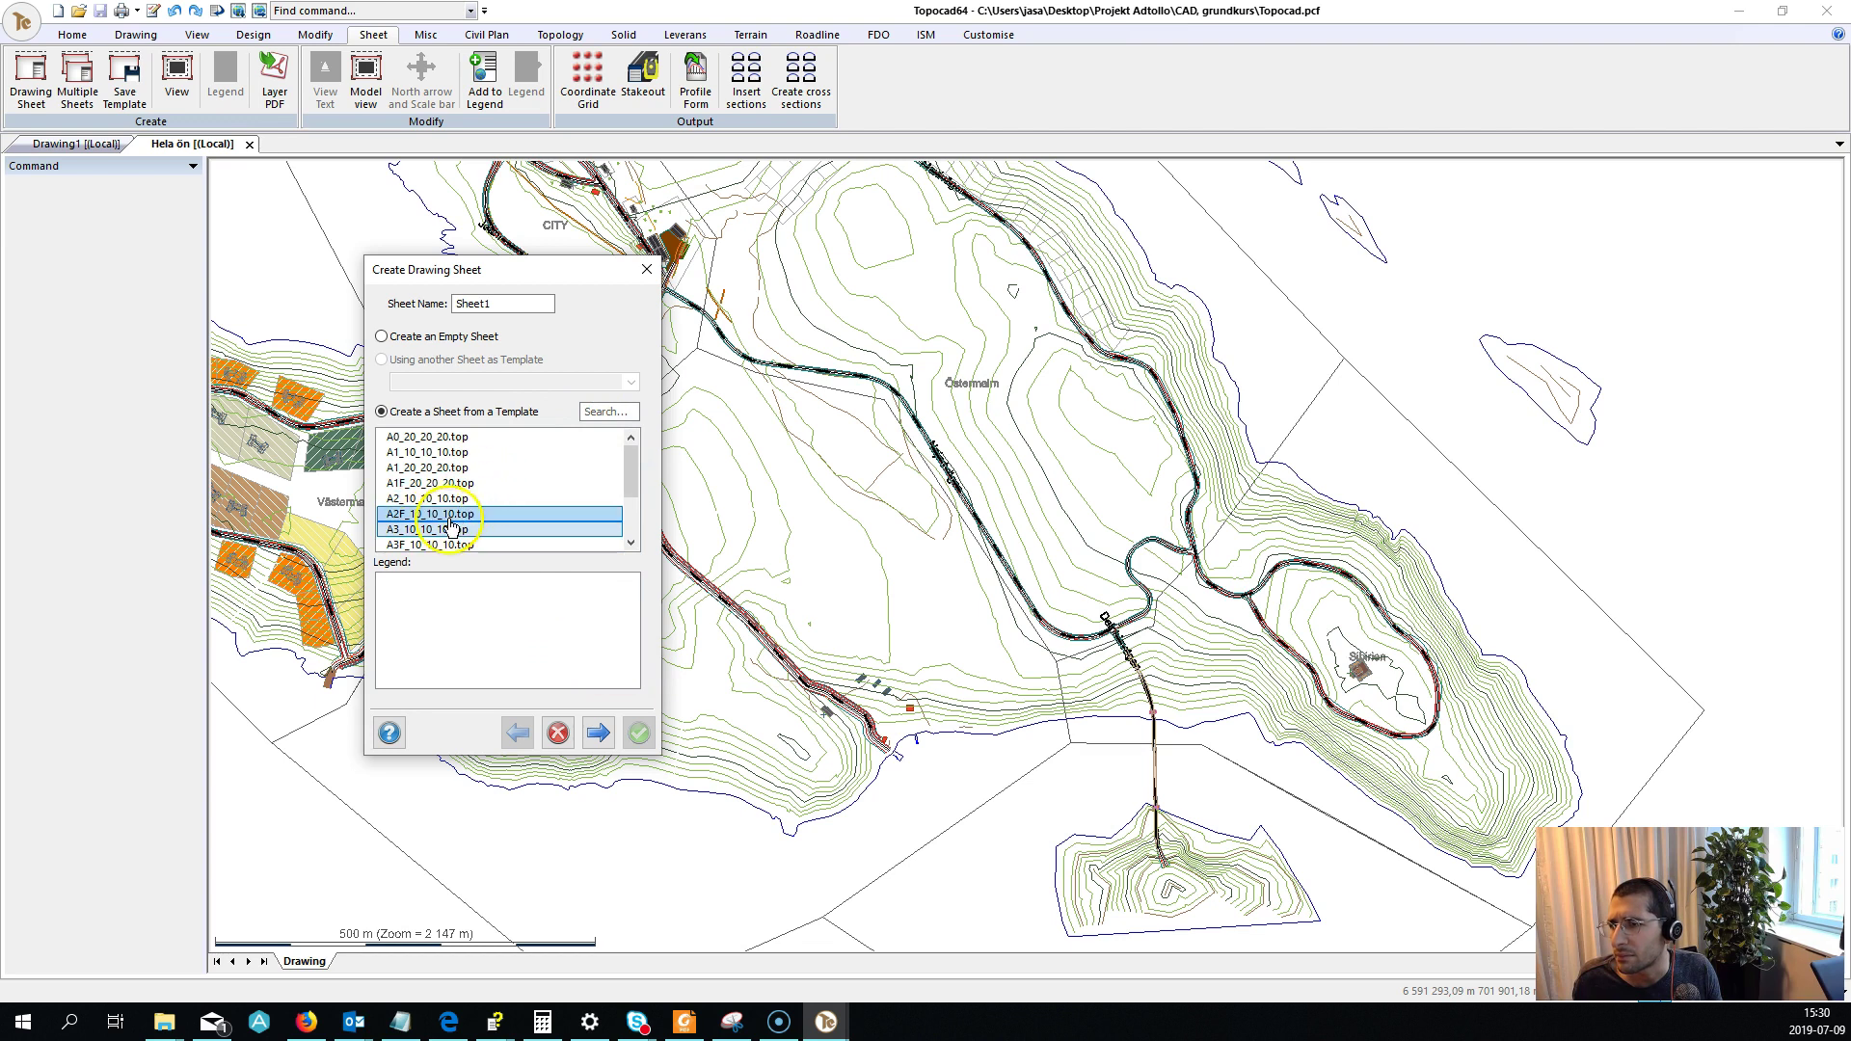
left_click(600, 738)
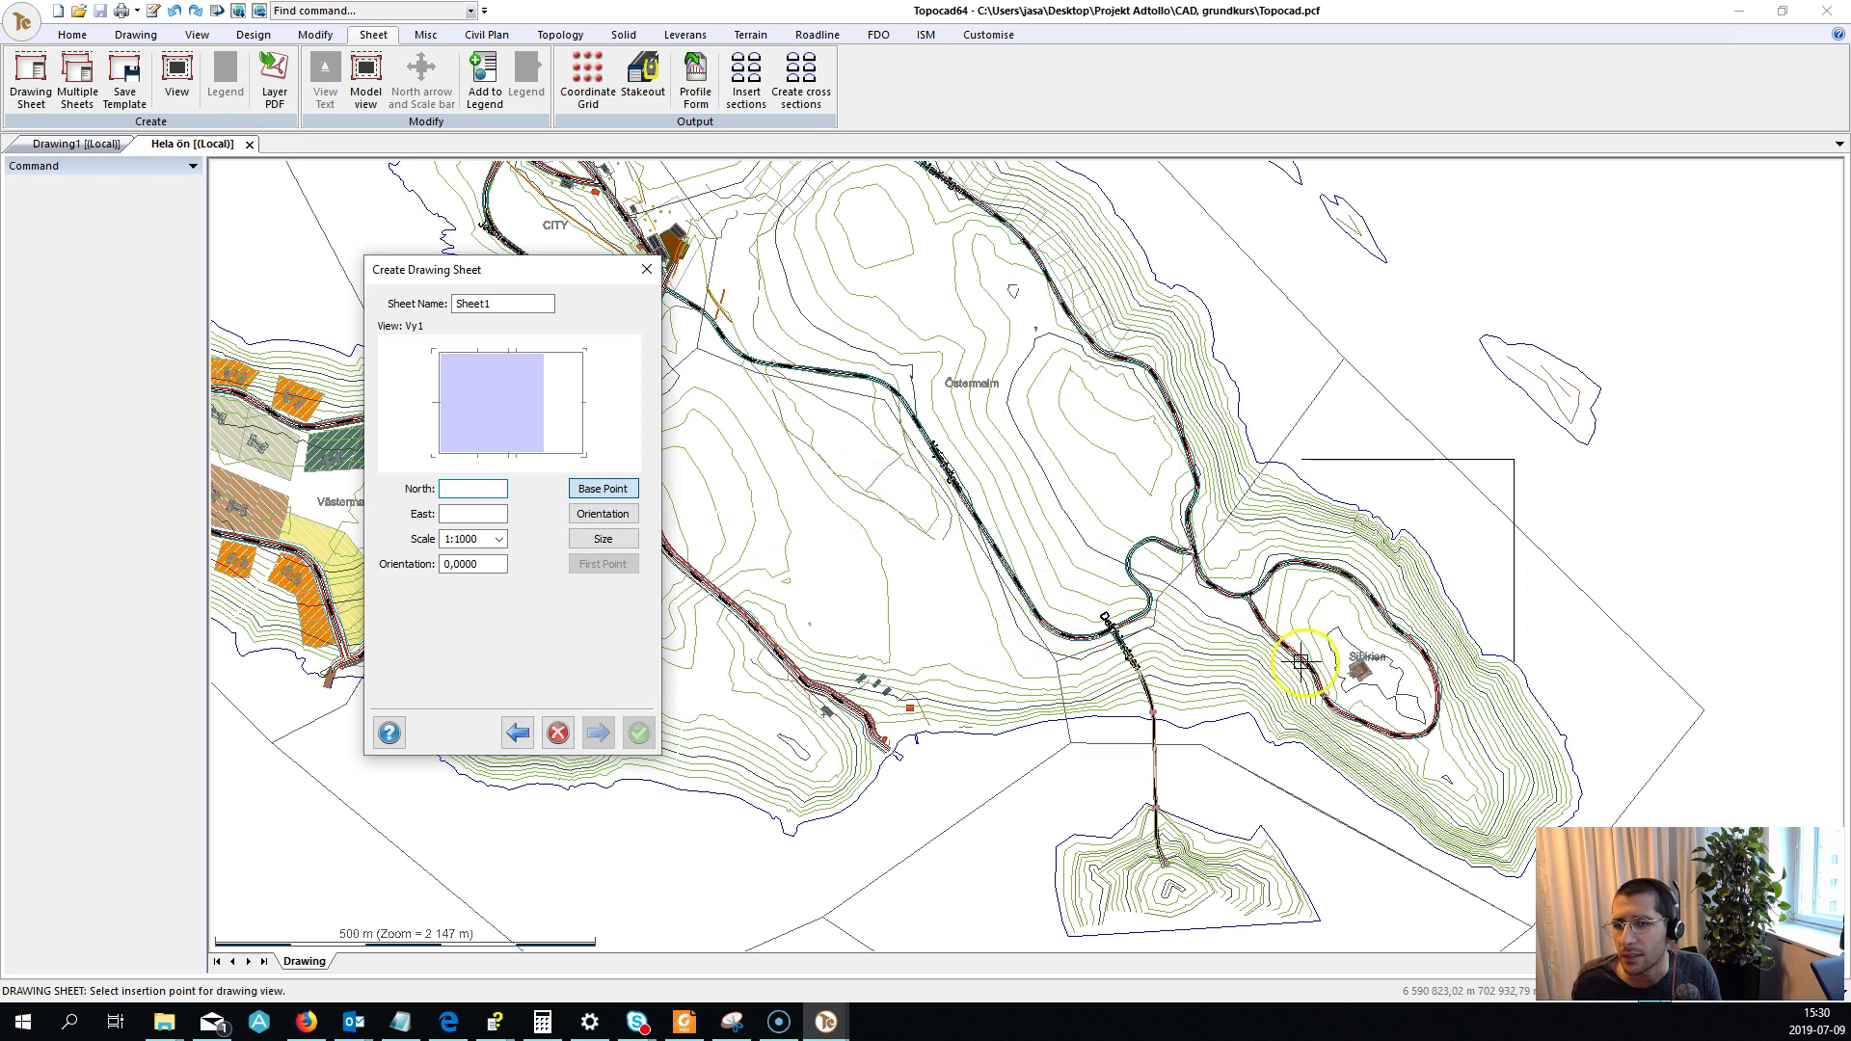
left_click(1267, 731)
left_click(640, 732)
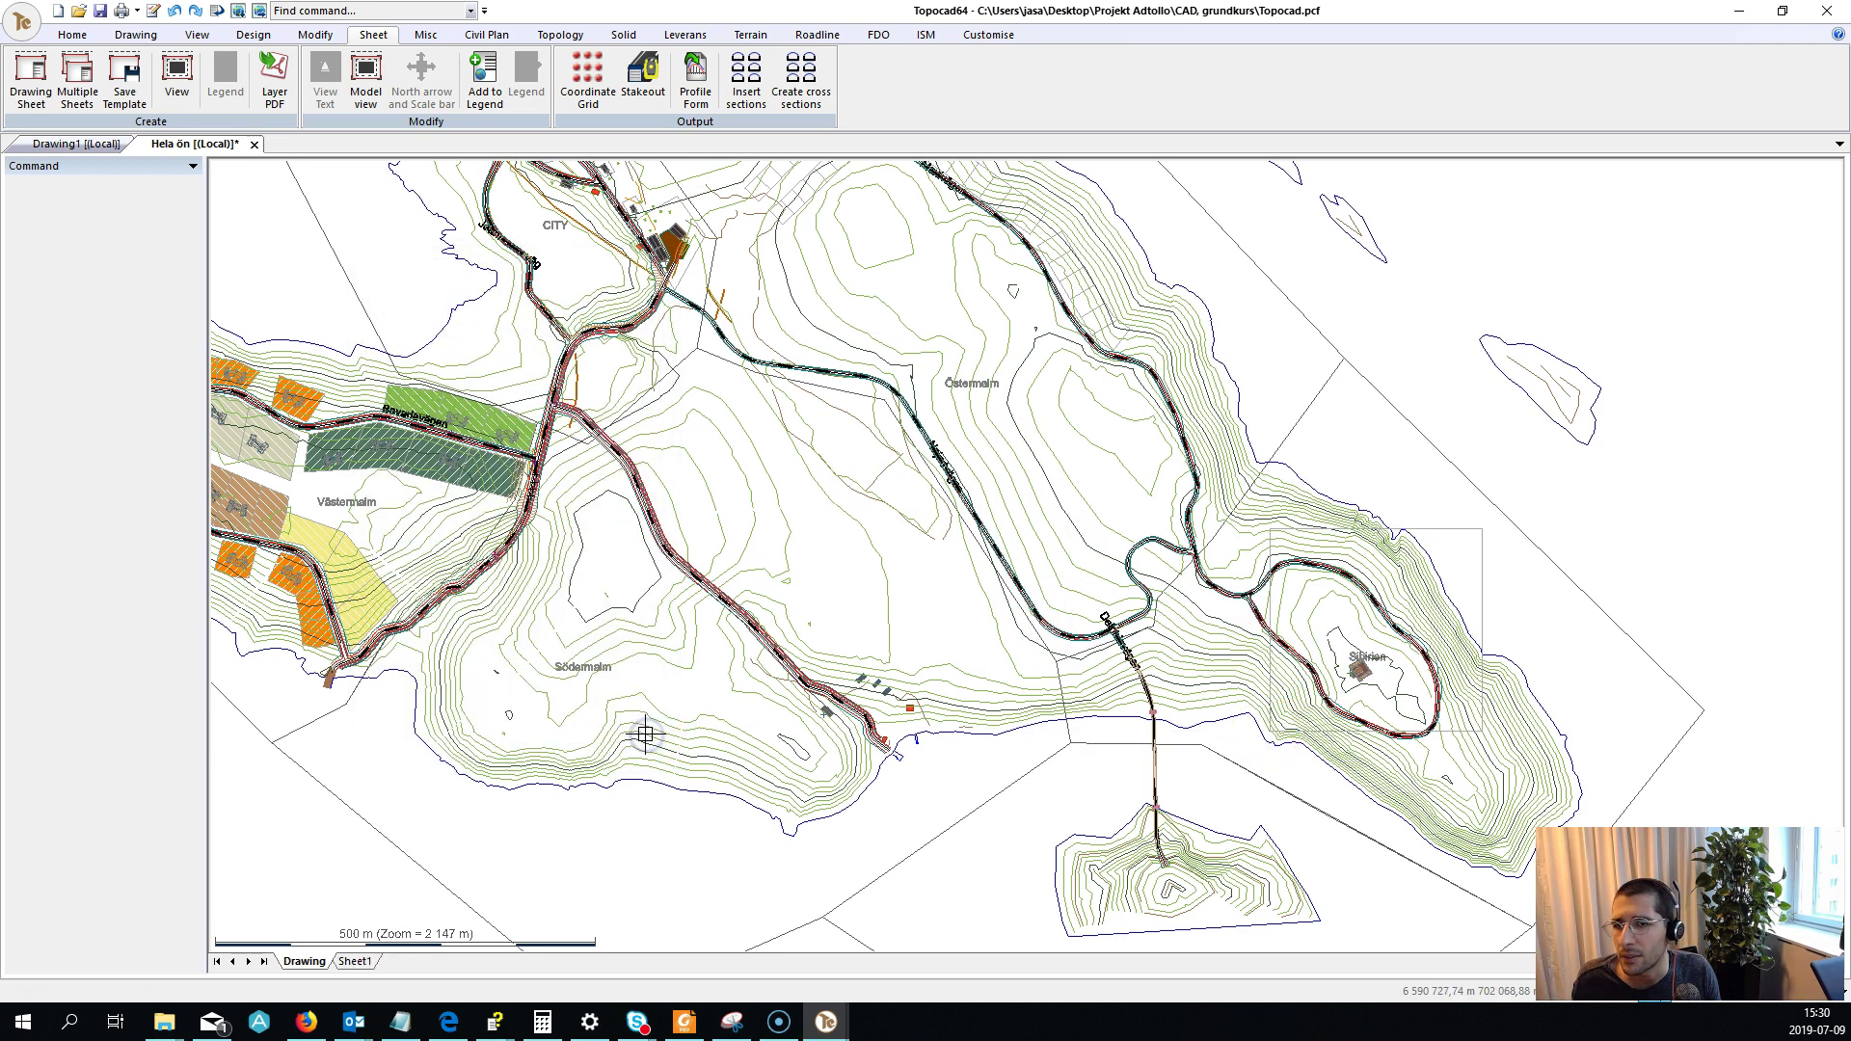
Inspect and recentre the Sheet1 layout, switching to the model drawing and back.
left_click(363, 967)
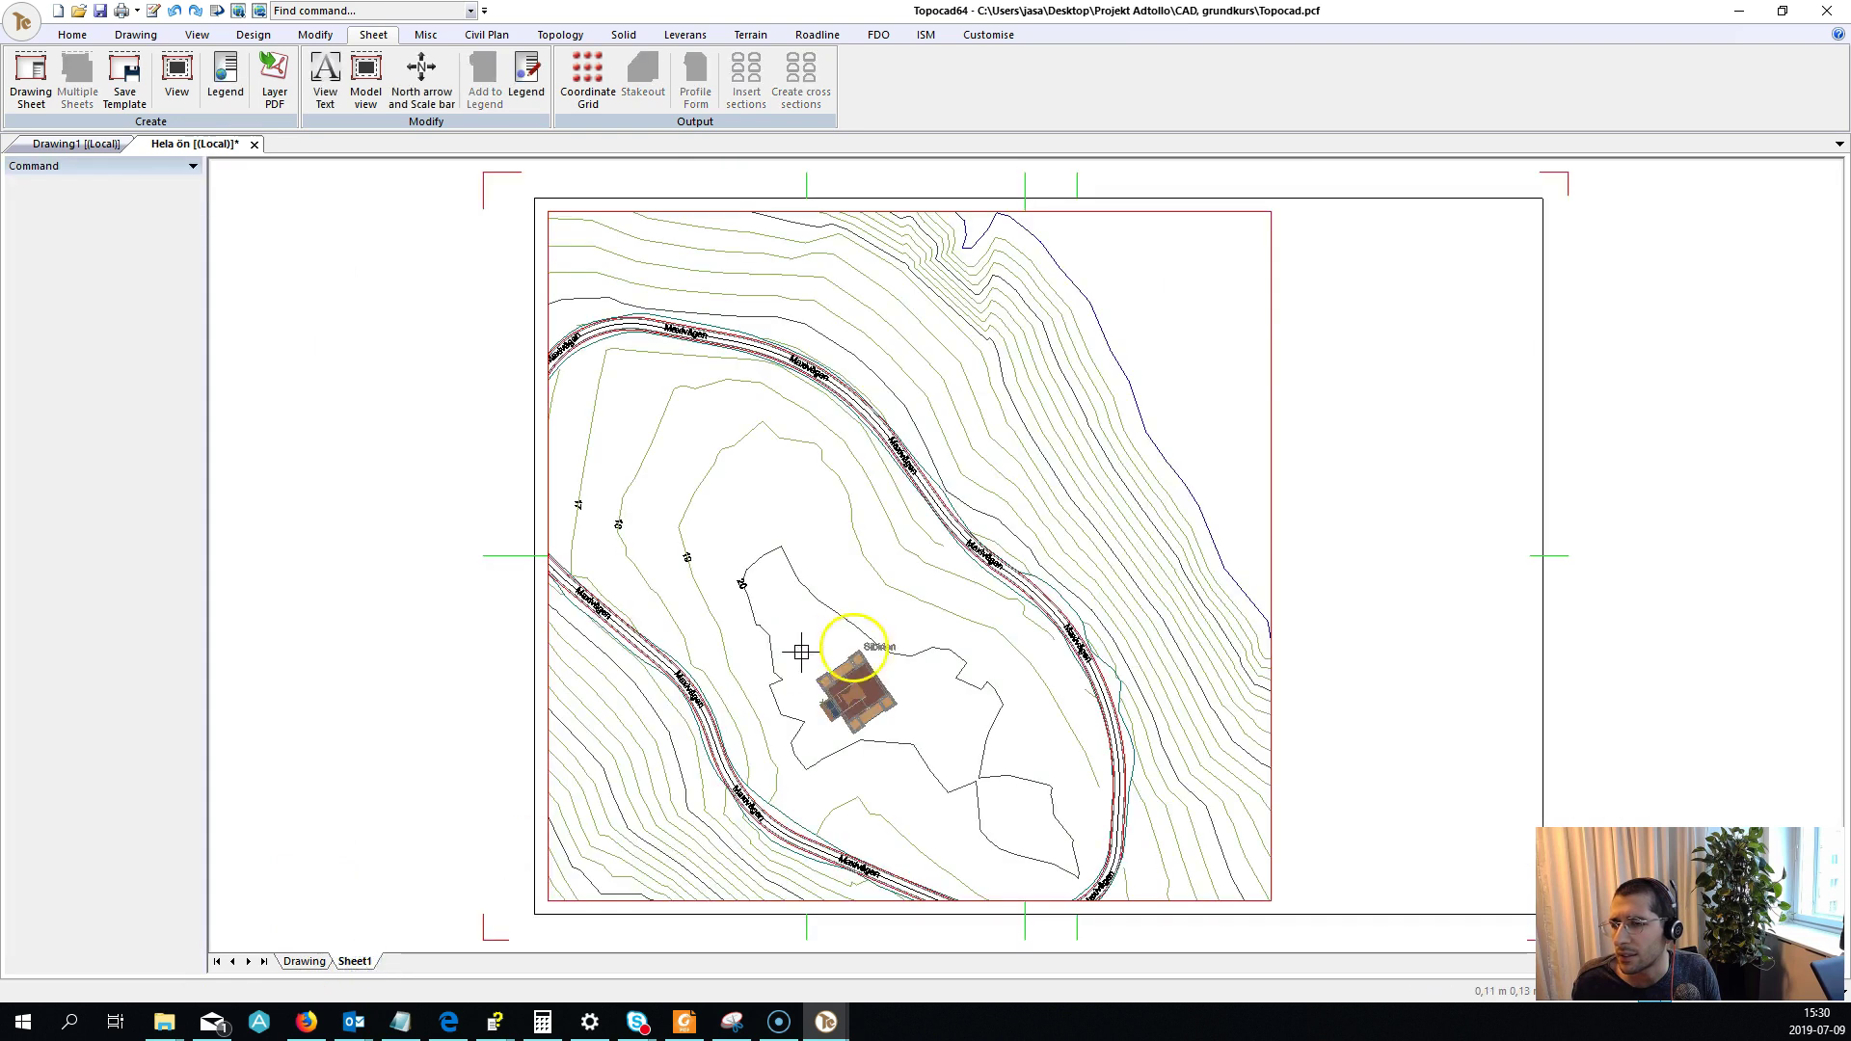
scroll(858, 647, "up", 3)
scroll(852, 626, "down", 3)
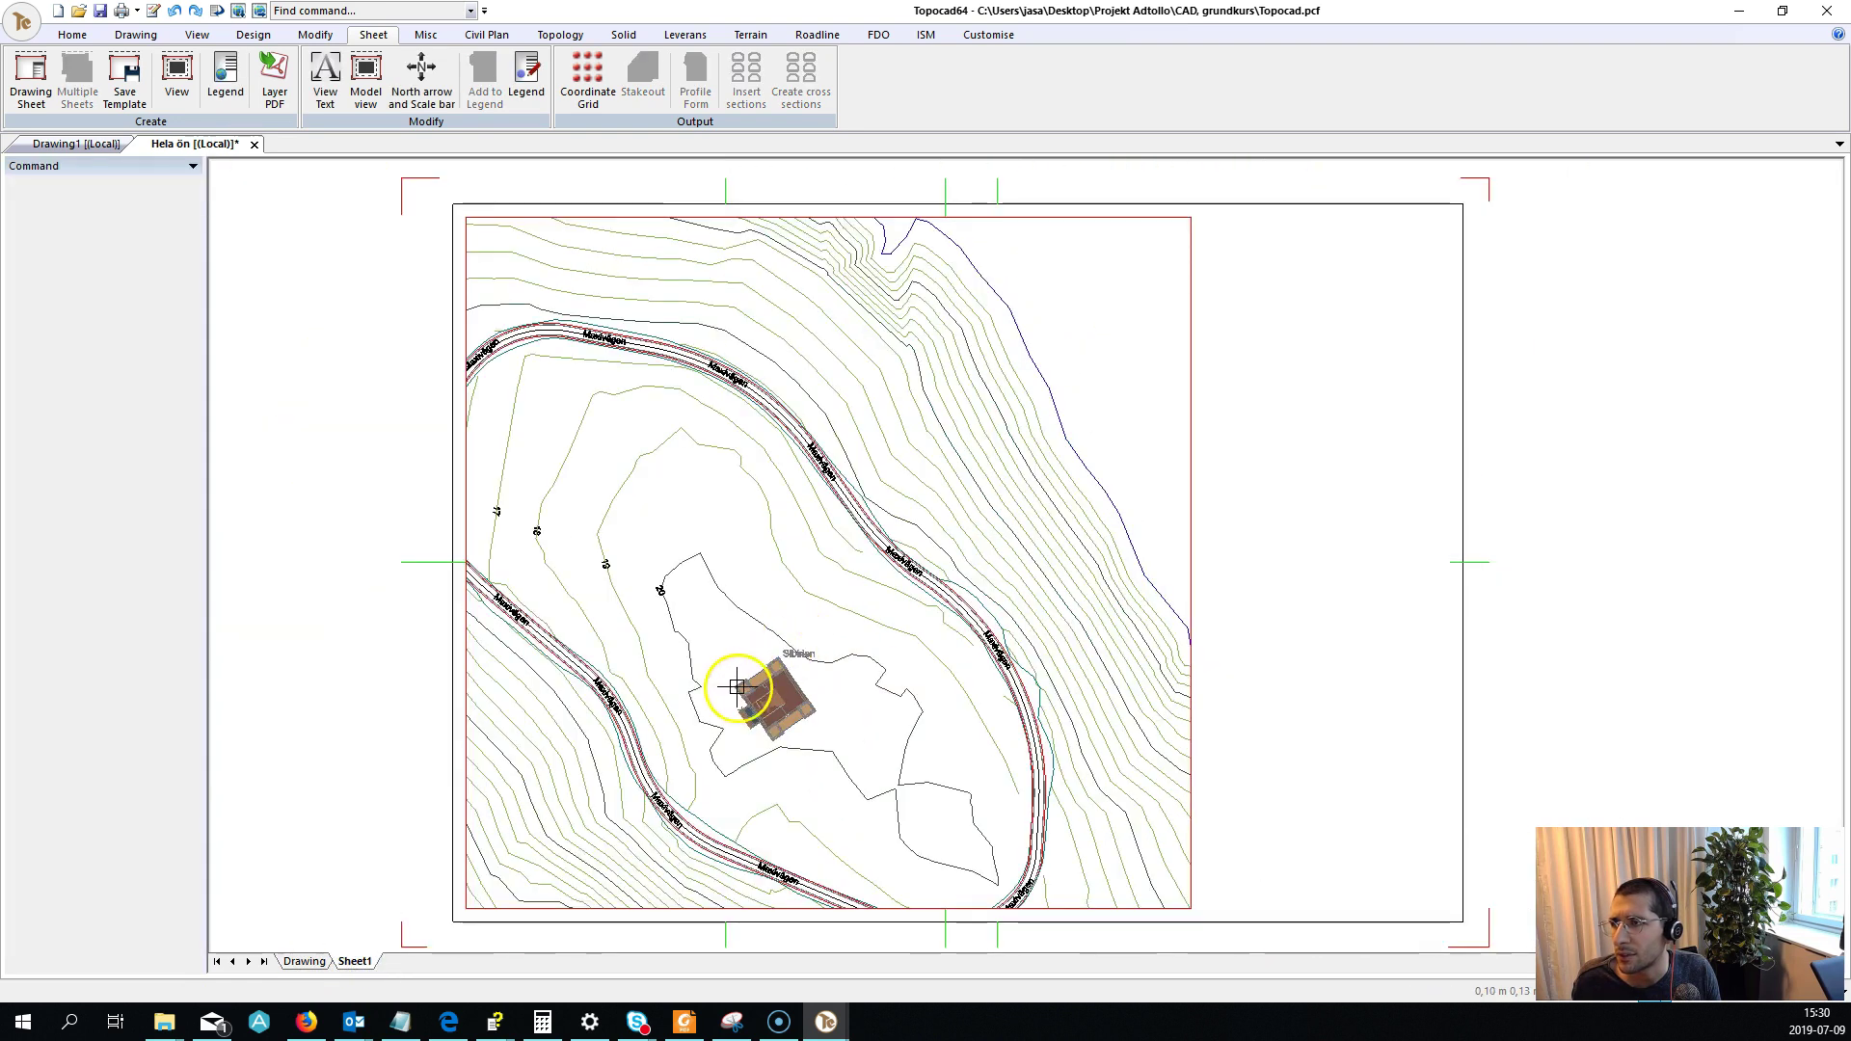
mouse_move(734, 695)
middle_mouse_down()
mouse_move(739, 508)
mouse_move(761, 566)
middle_mouse_up()
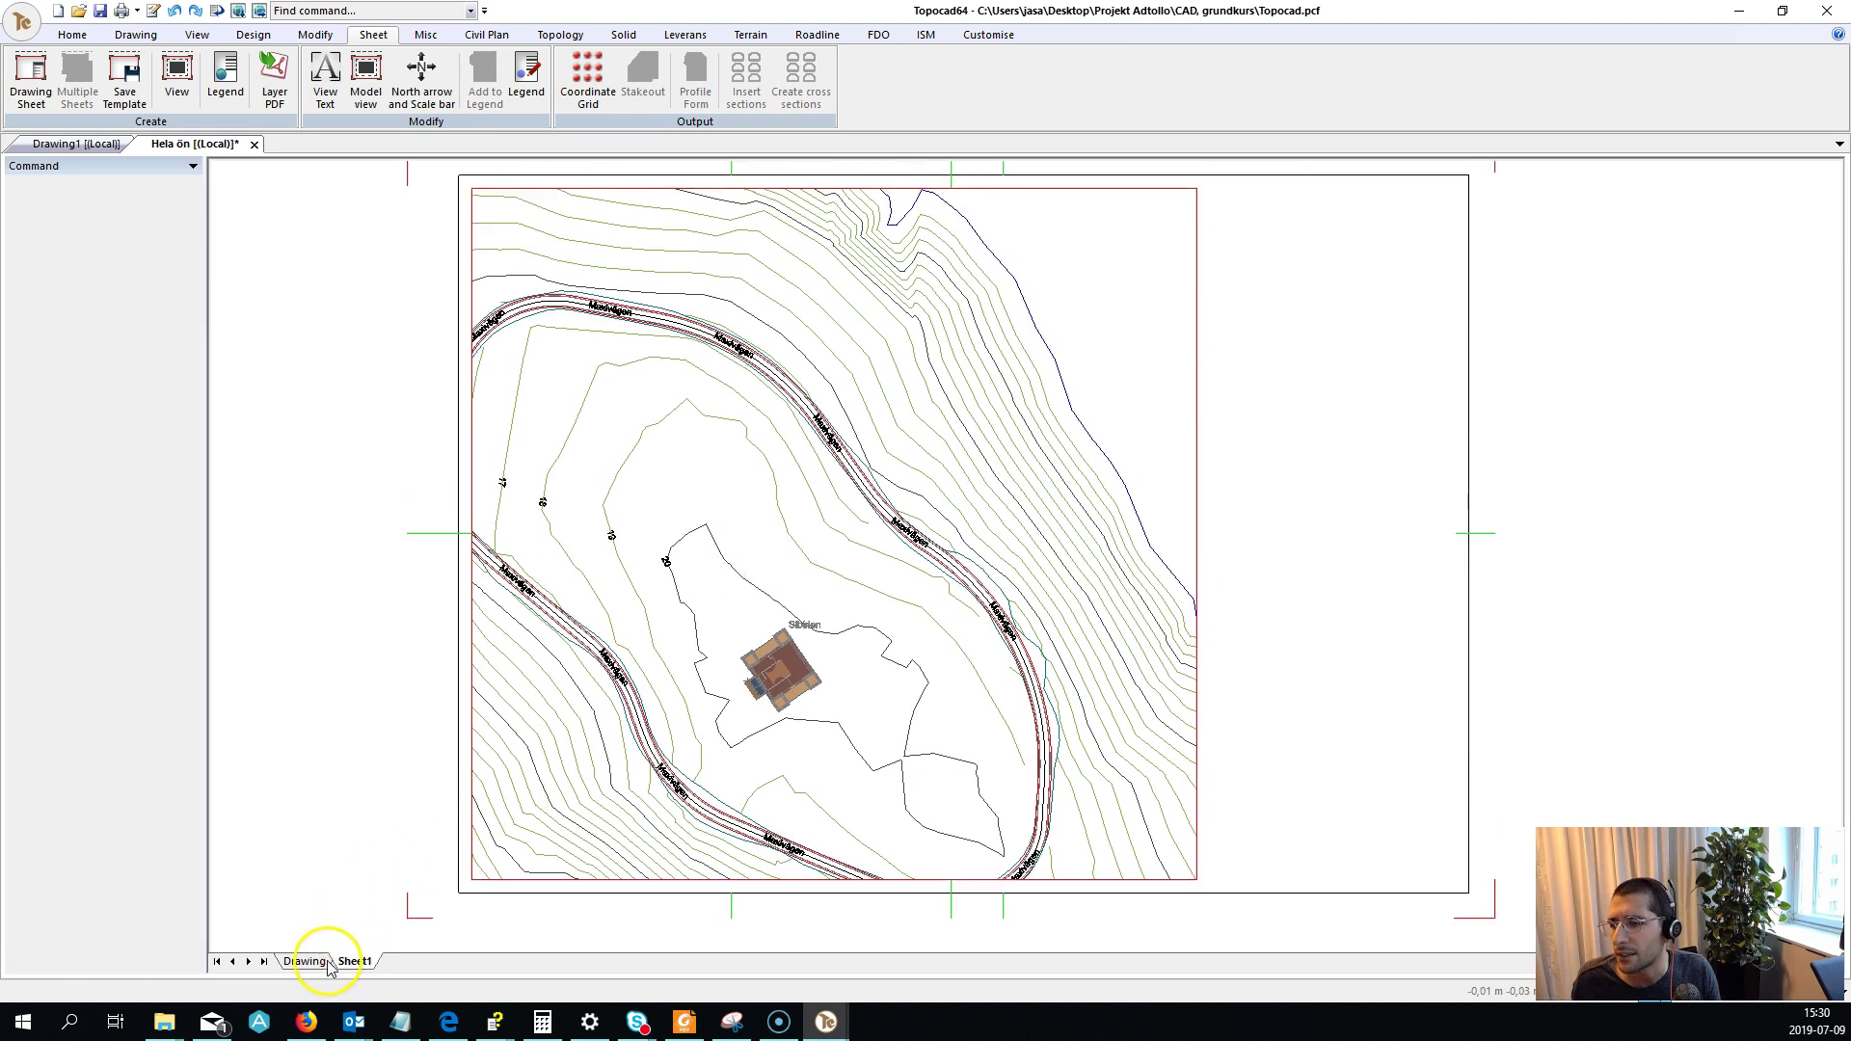
left_click(305, 962)
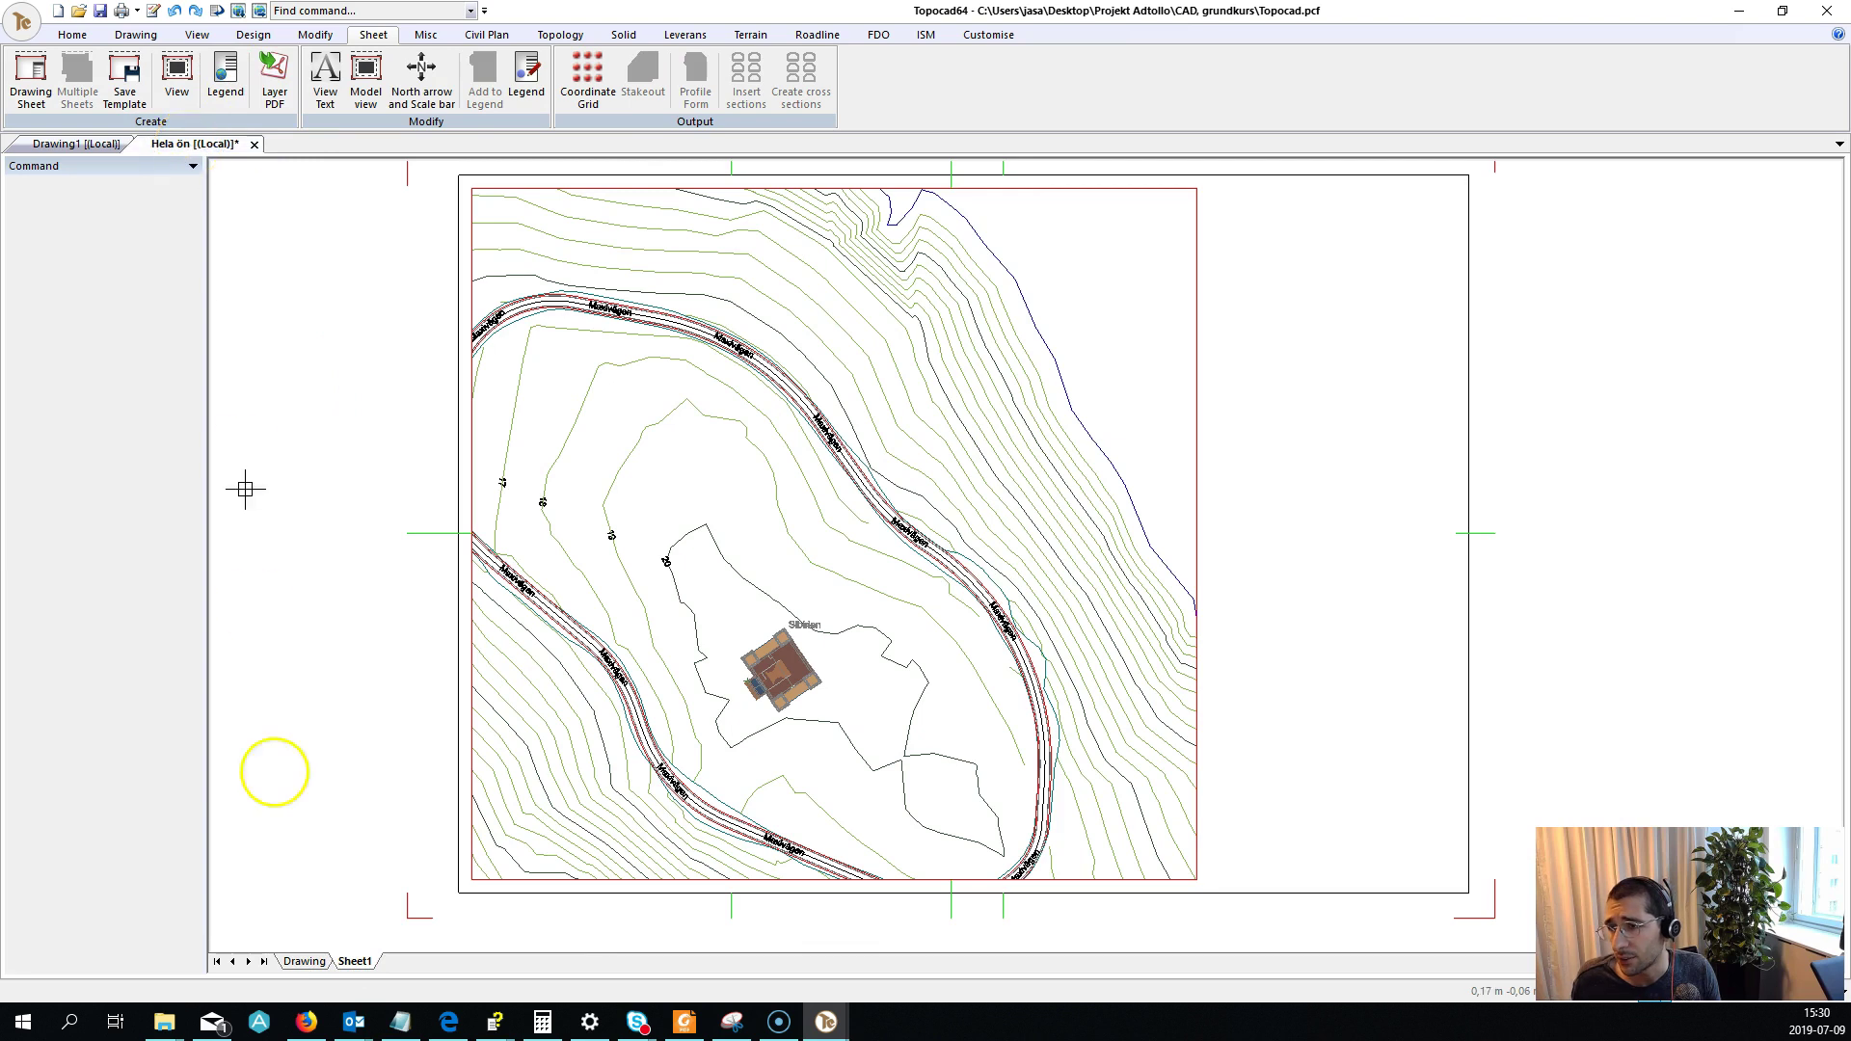
left_click(306, 961)
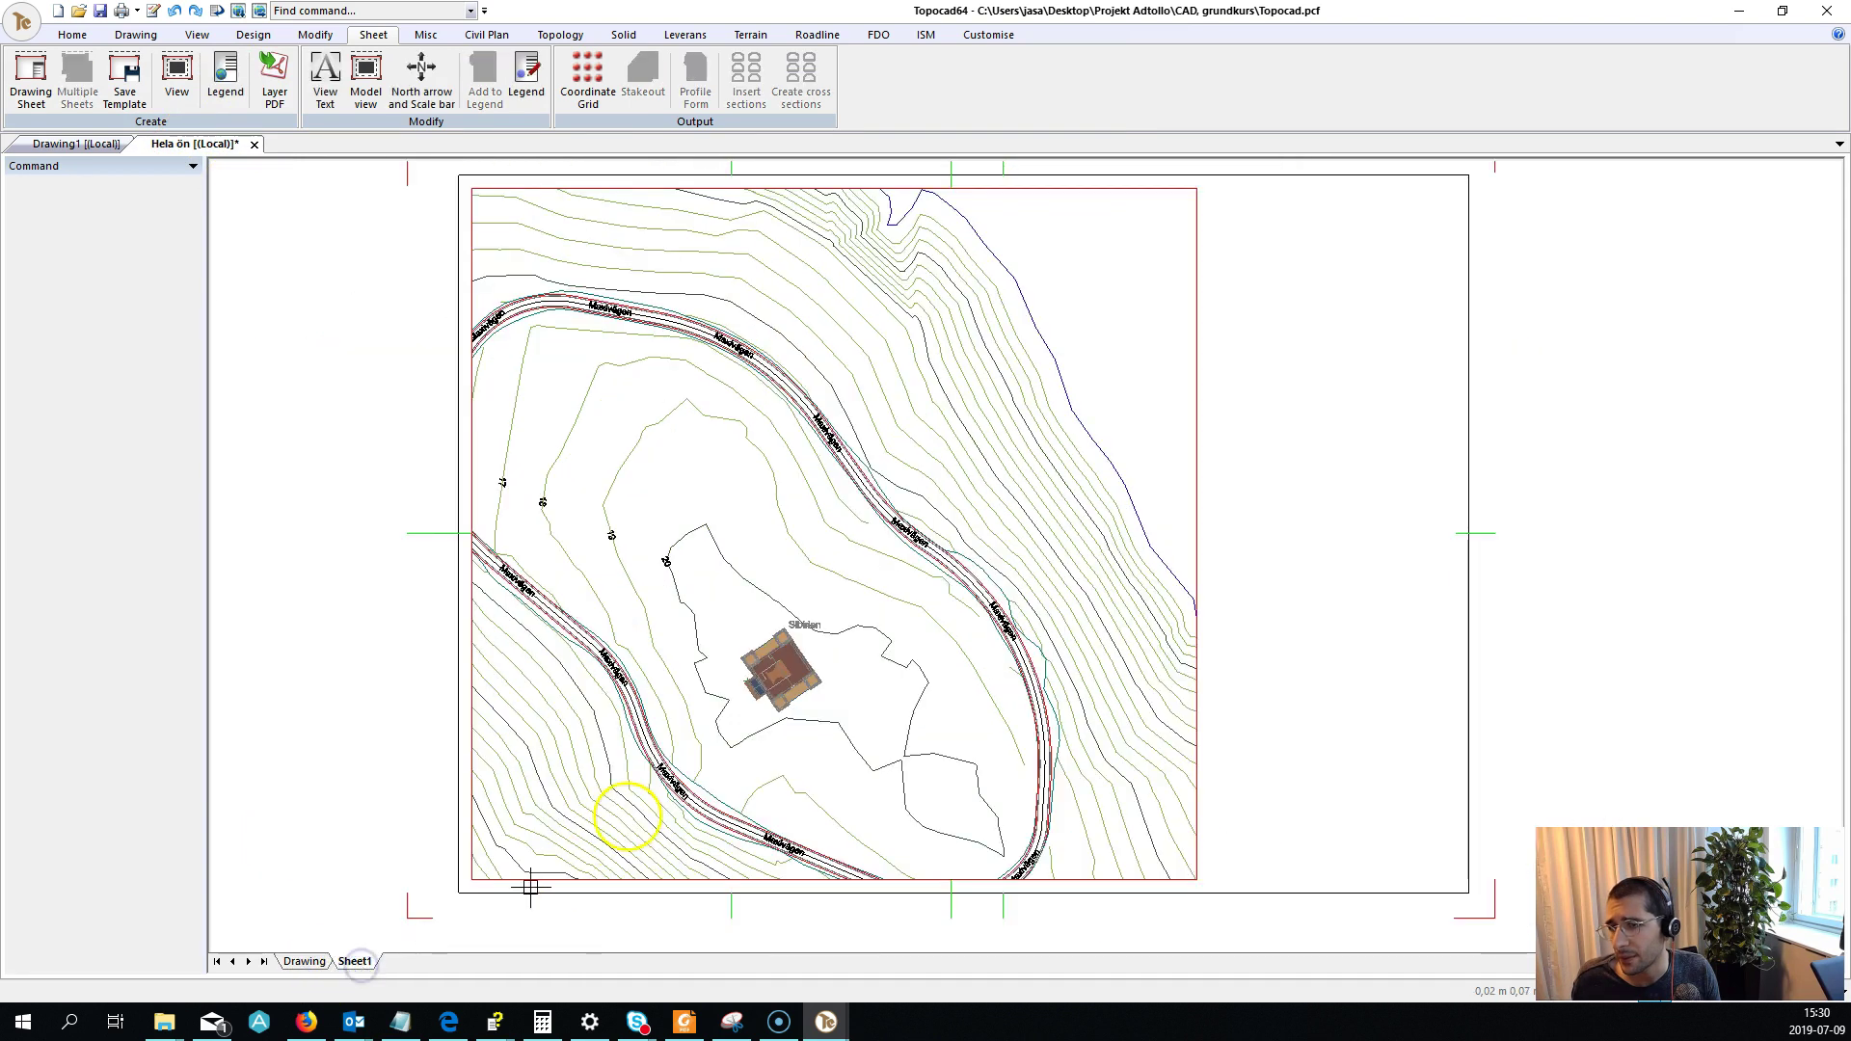
scroll(793, 631, "up", 3)
scroll(792, 630, "up", 2)
scroll(764, 674, "up", 2)
scroll(710, 736, "down", 5)
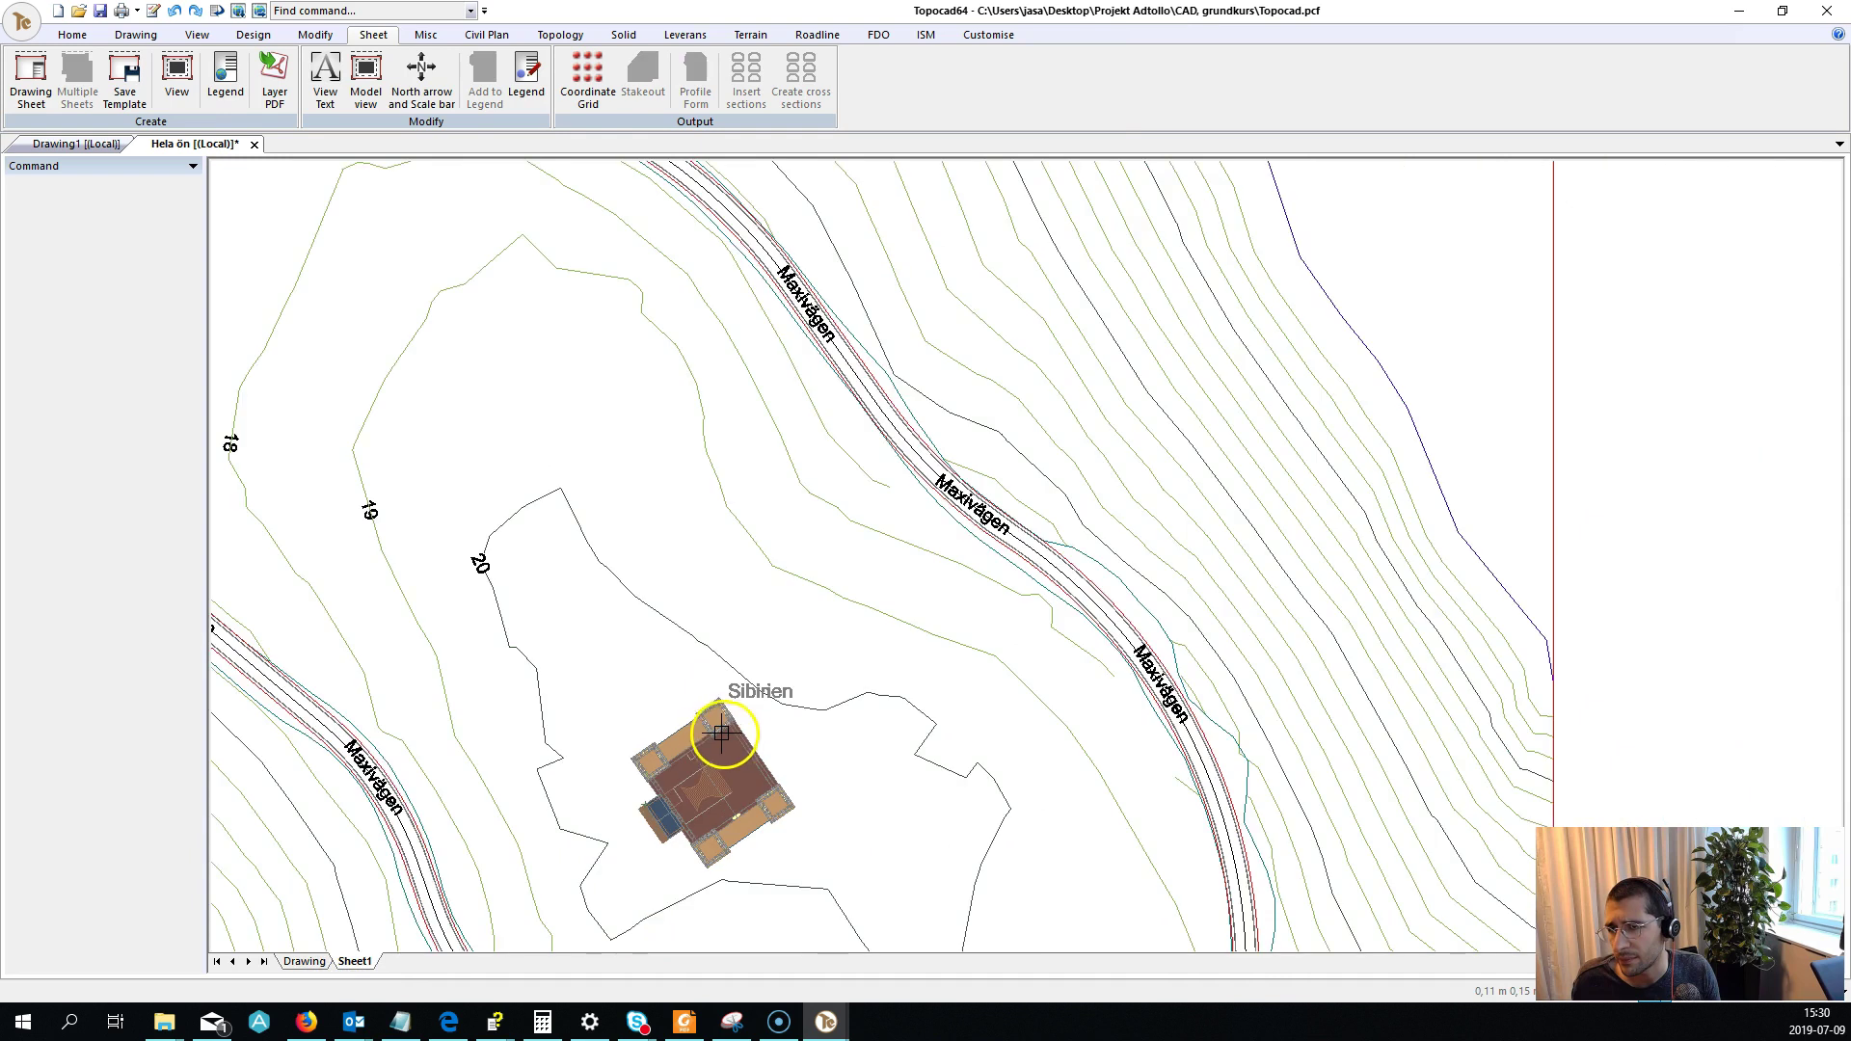
scroll(727, 735, "down", 3)
middle_click_drag(741, 727, 716, 642)
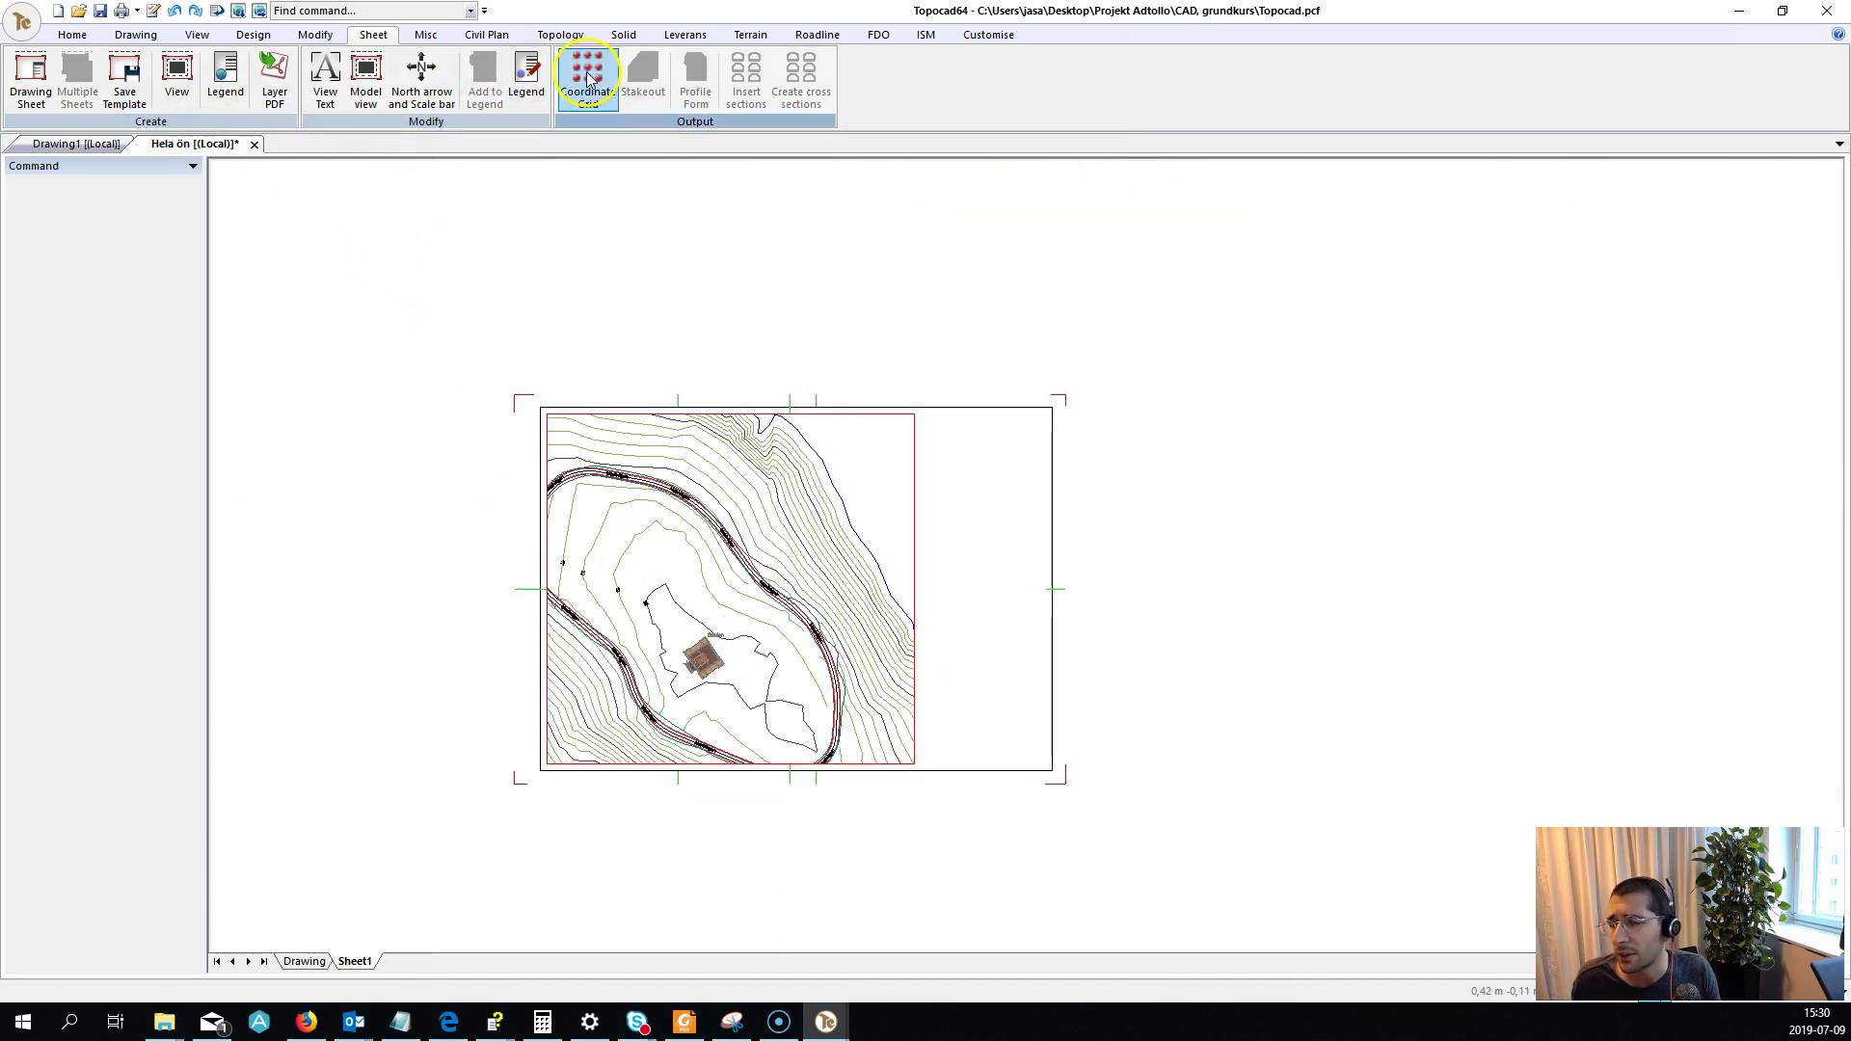
left_click(351, 72)
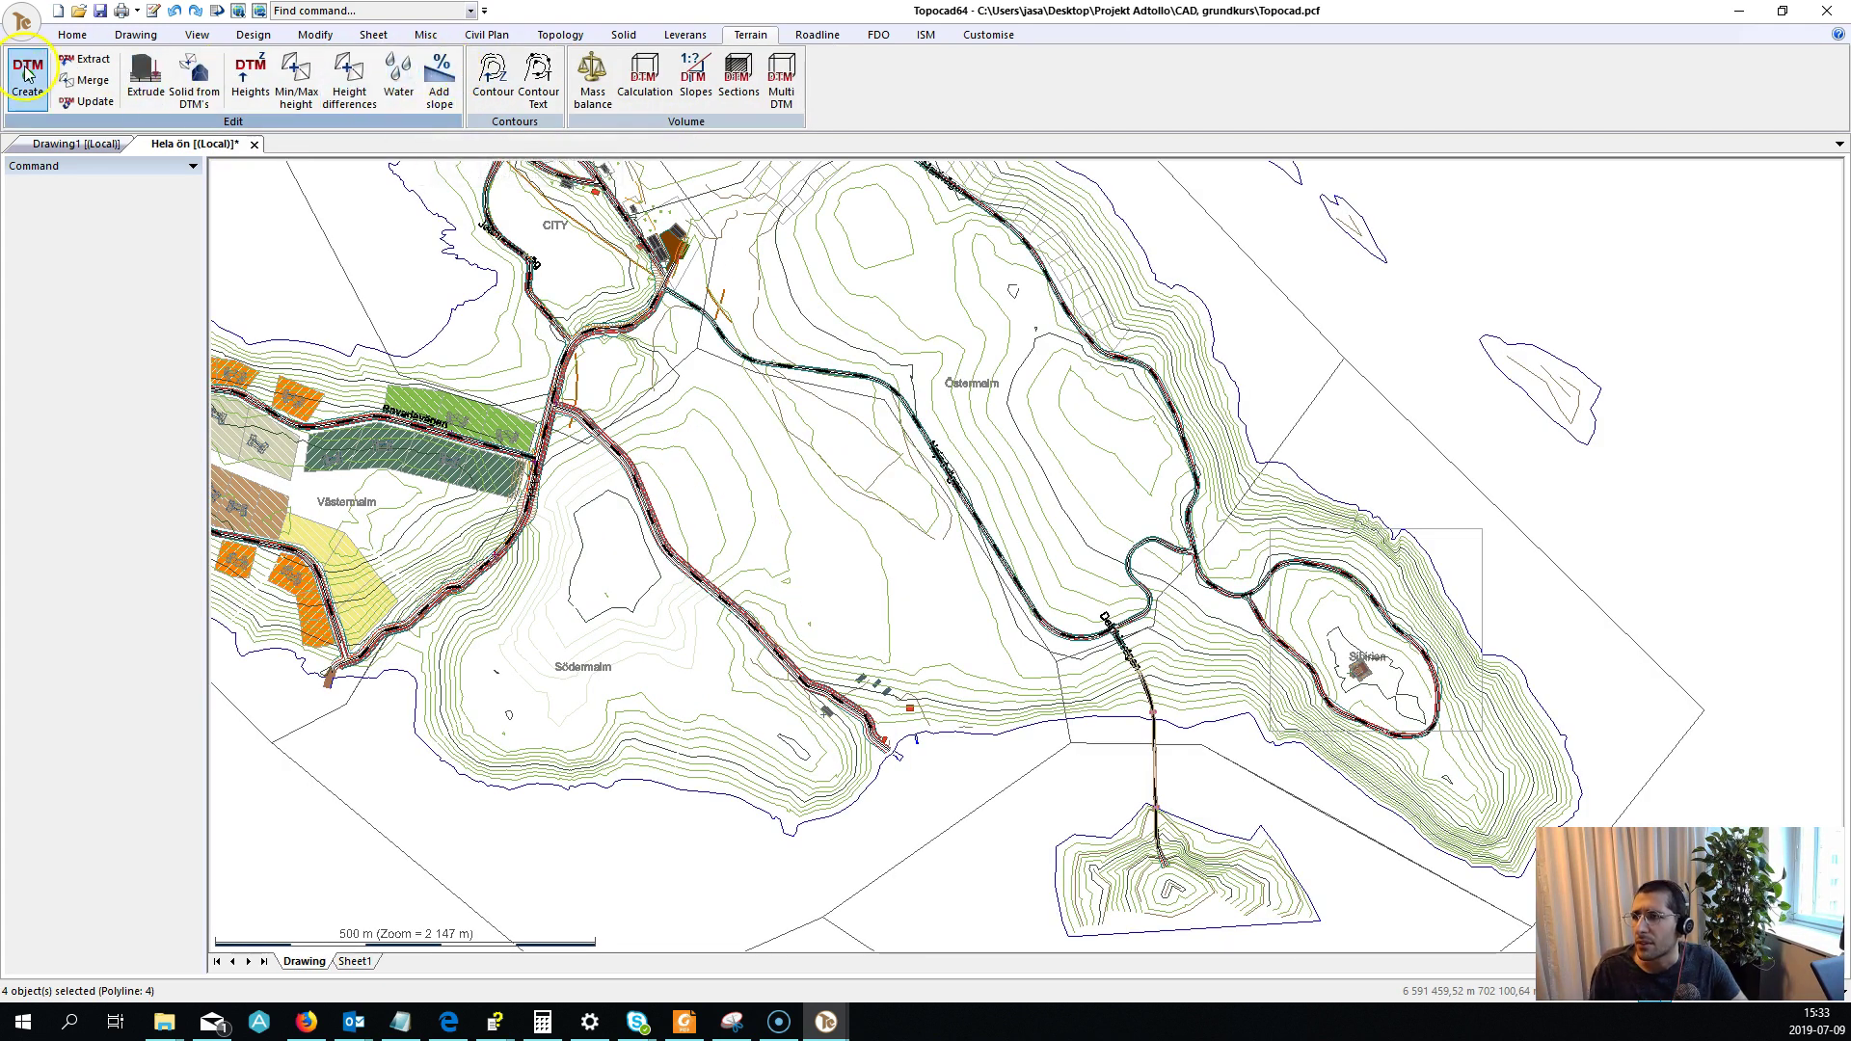
Build Terrain Model1 from the drawing and orbit it into 3D.
left_click(26, 76)
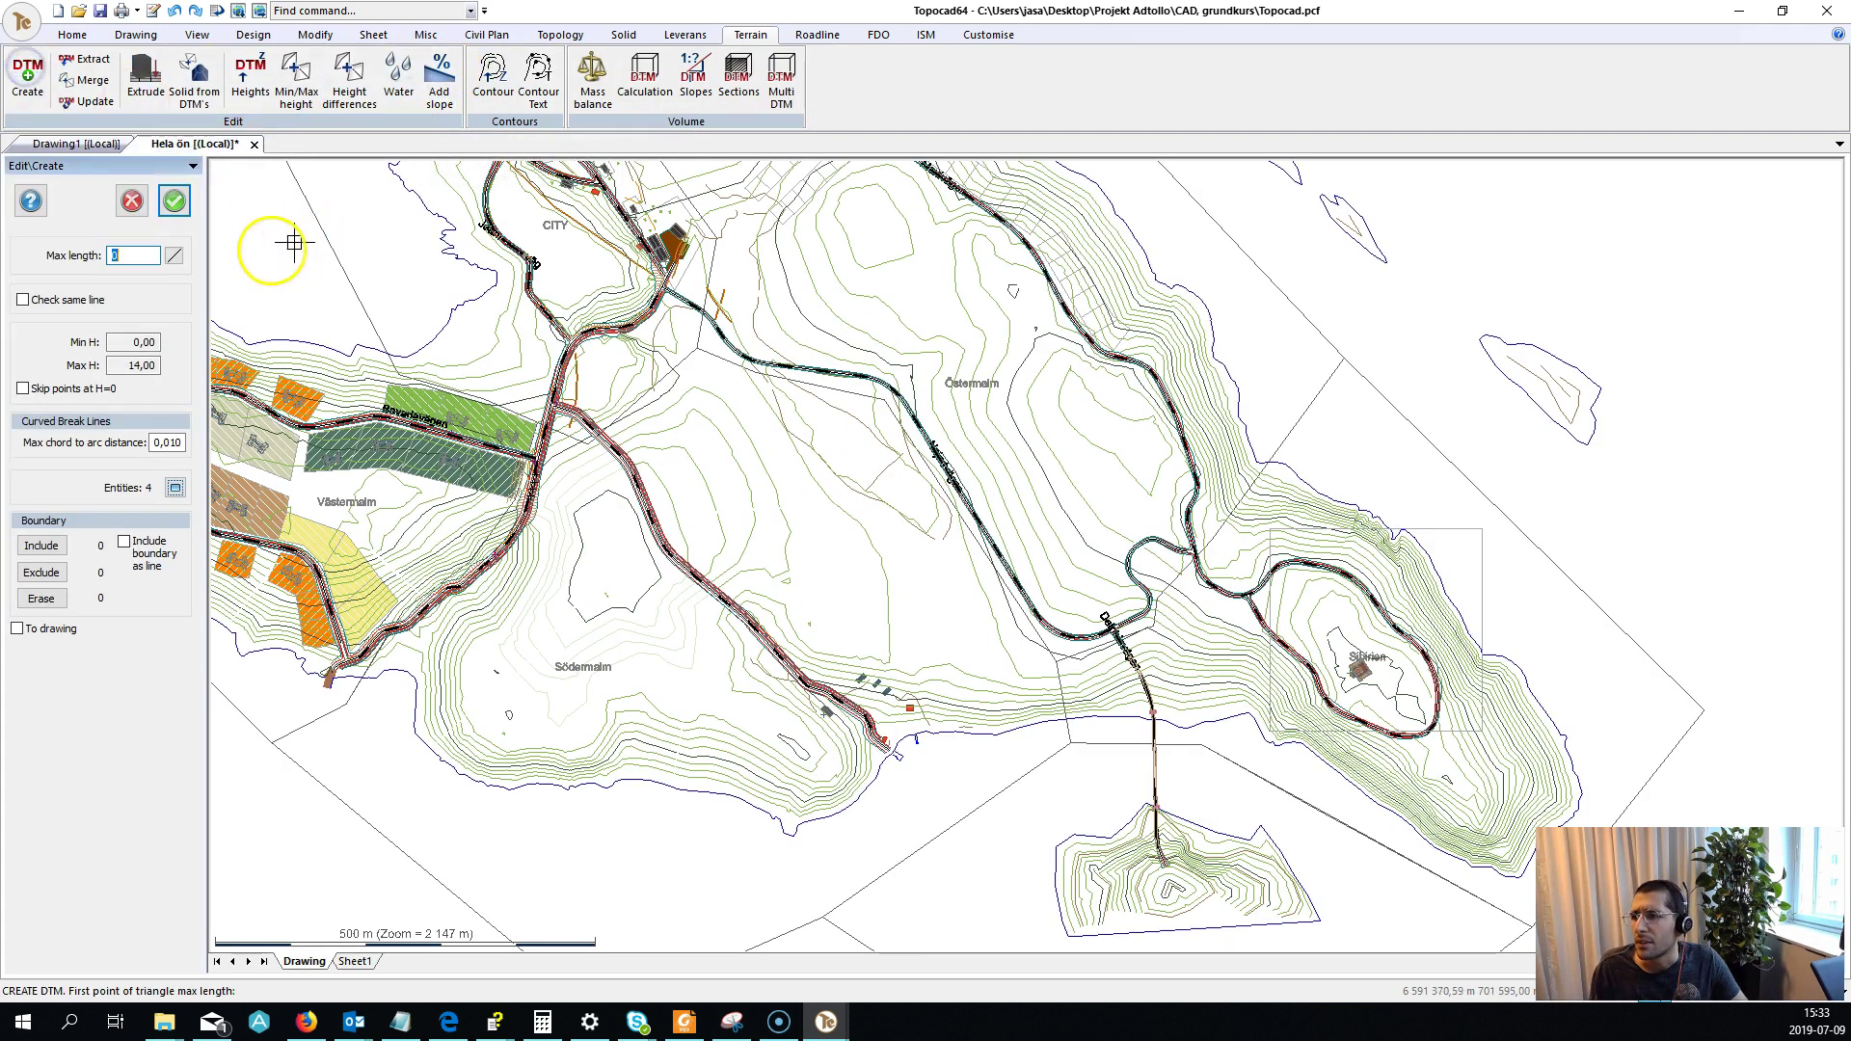
left_click(175, 203)
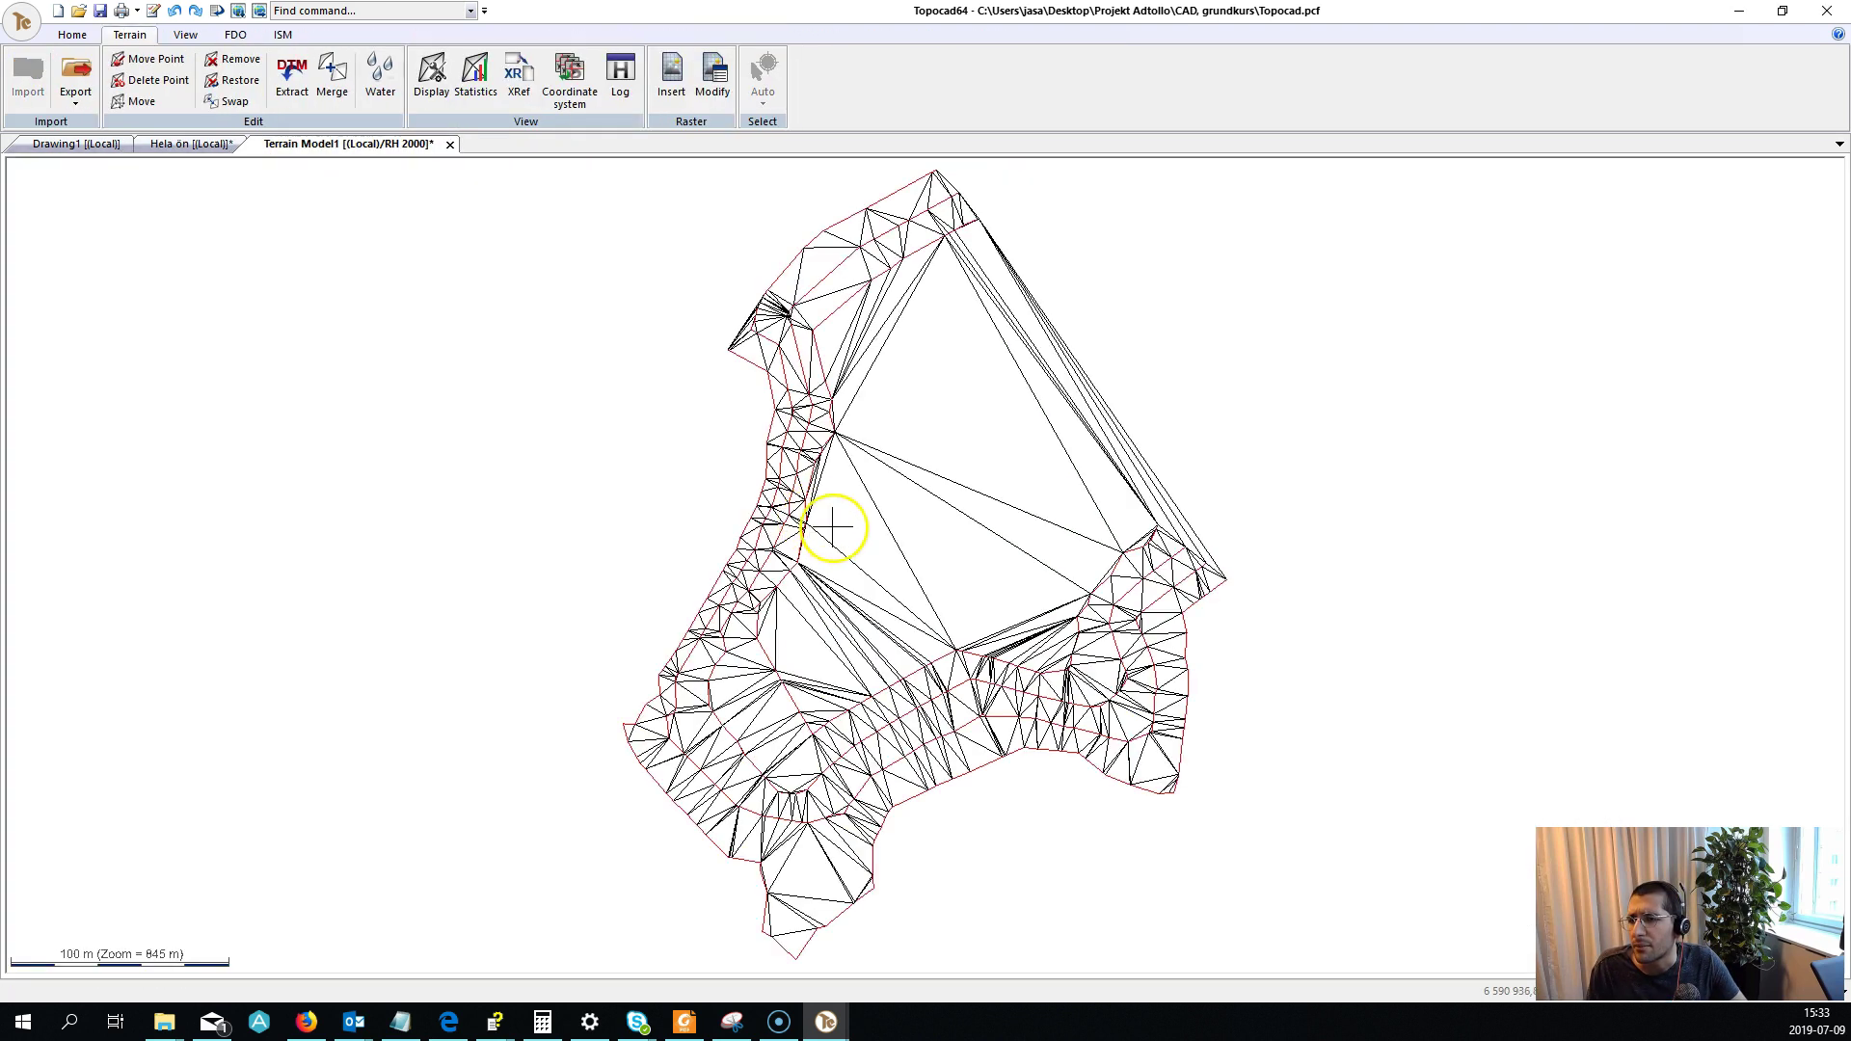
middle_click_drag(834, 529, 806, 542)
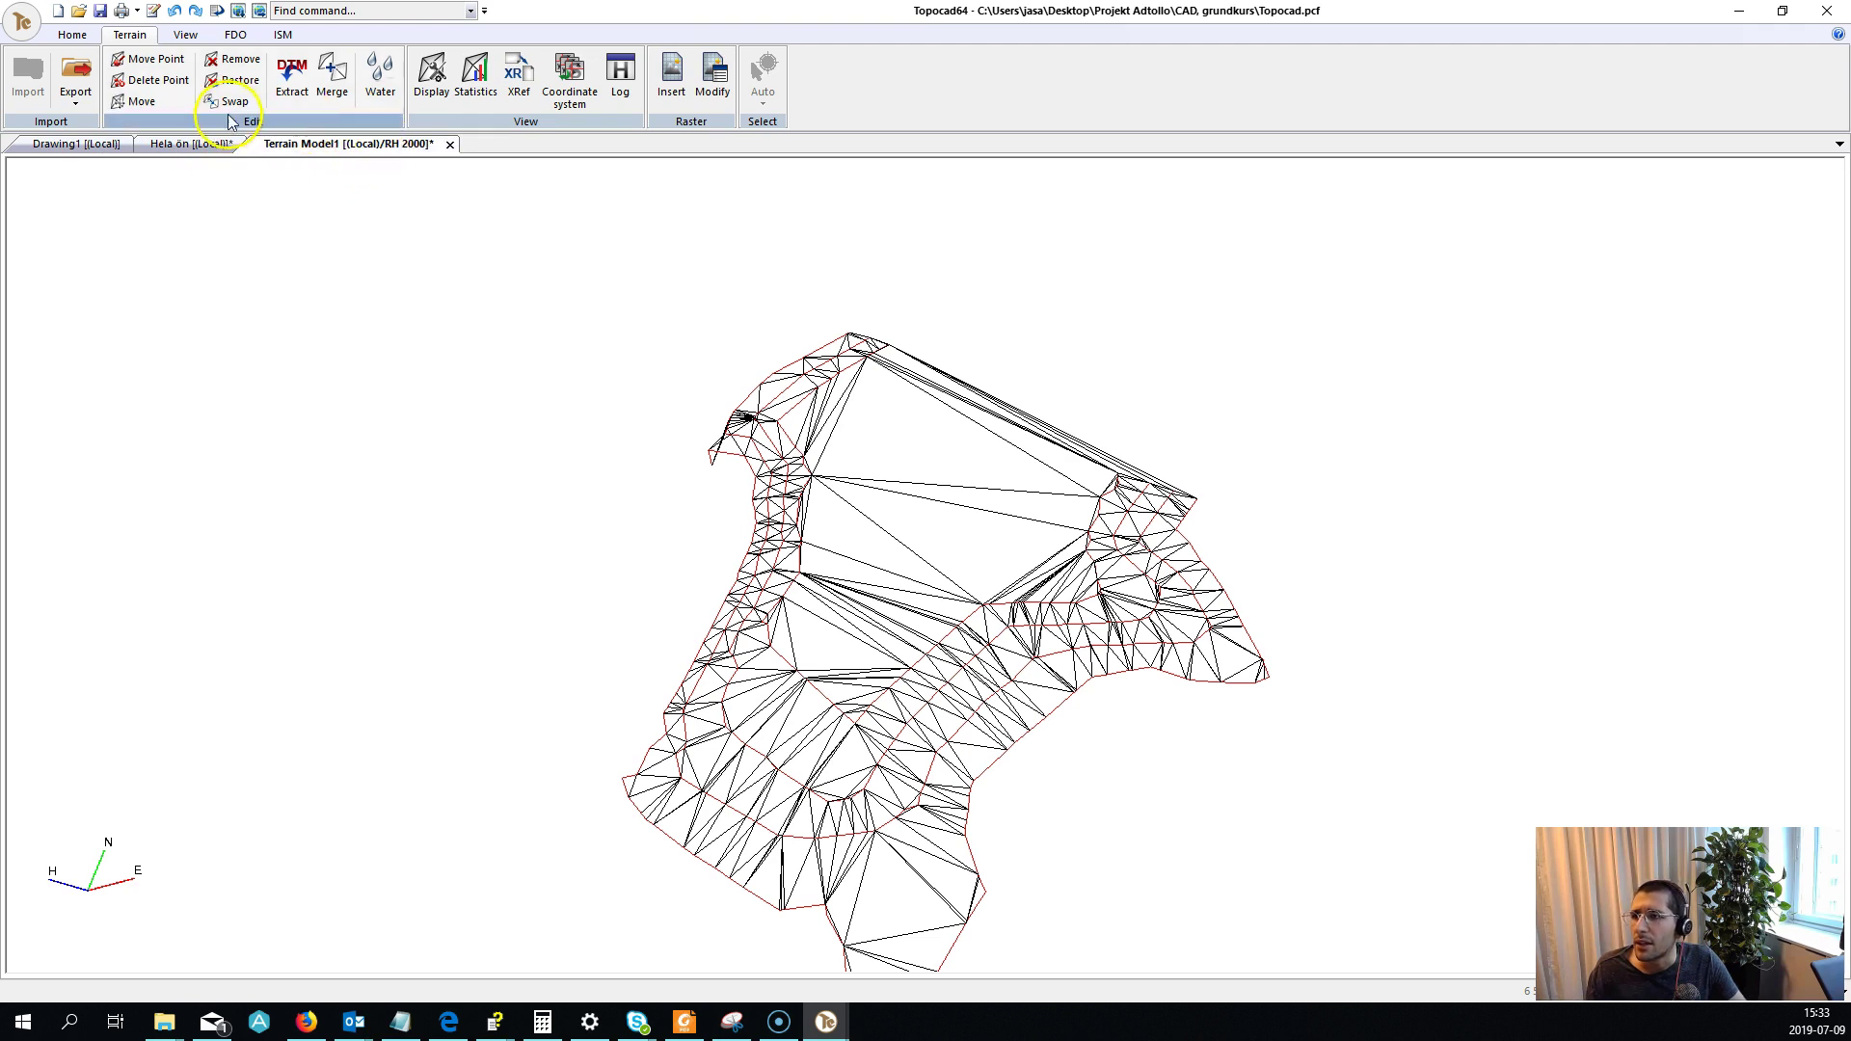
scroll(915, 612, "up", 2)
middle_click_drag(849, 658, 852, 658)
Delete a stray terrain point, confirming triangle regeneration, and bring the whole mesh into view.
left_click(850, 658)
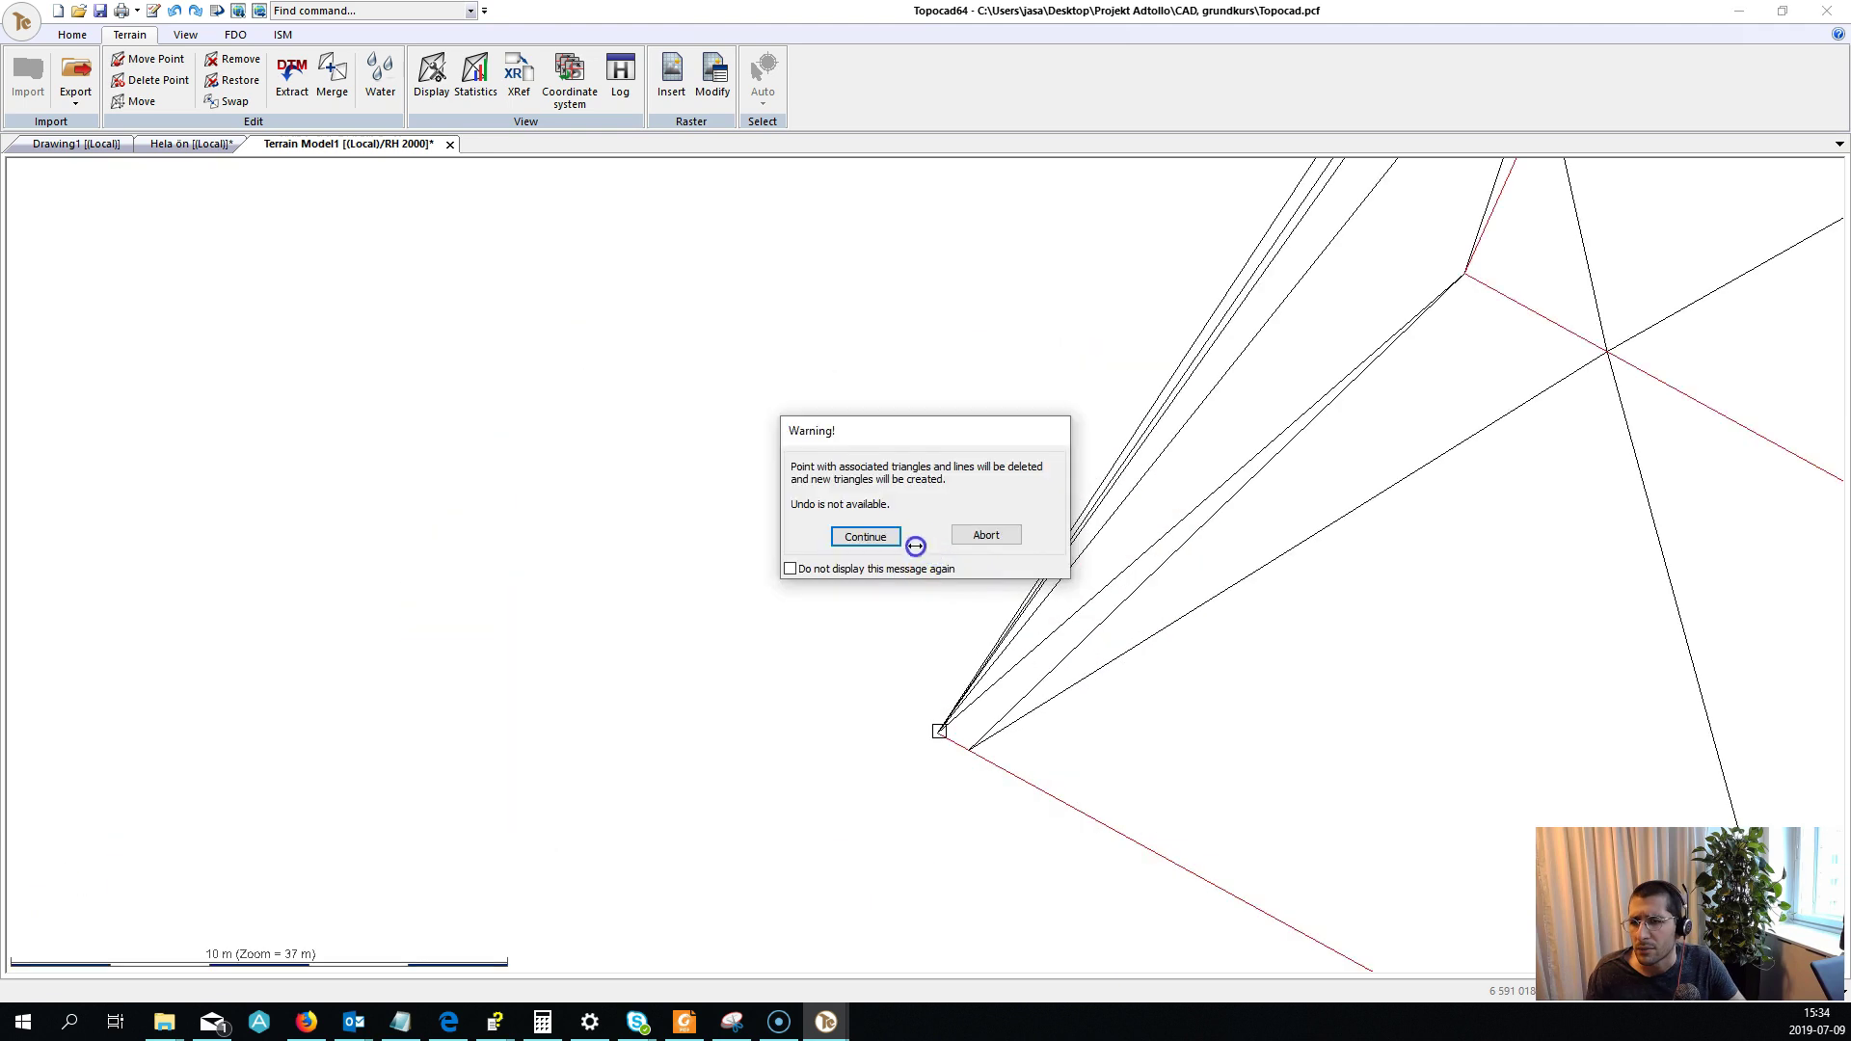
left_click(875, 533)
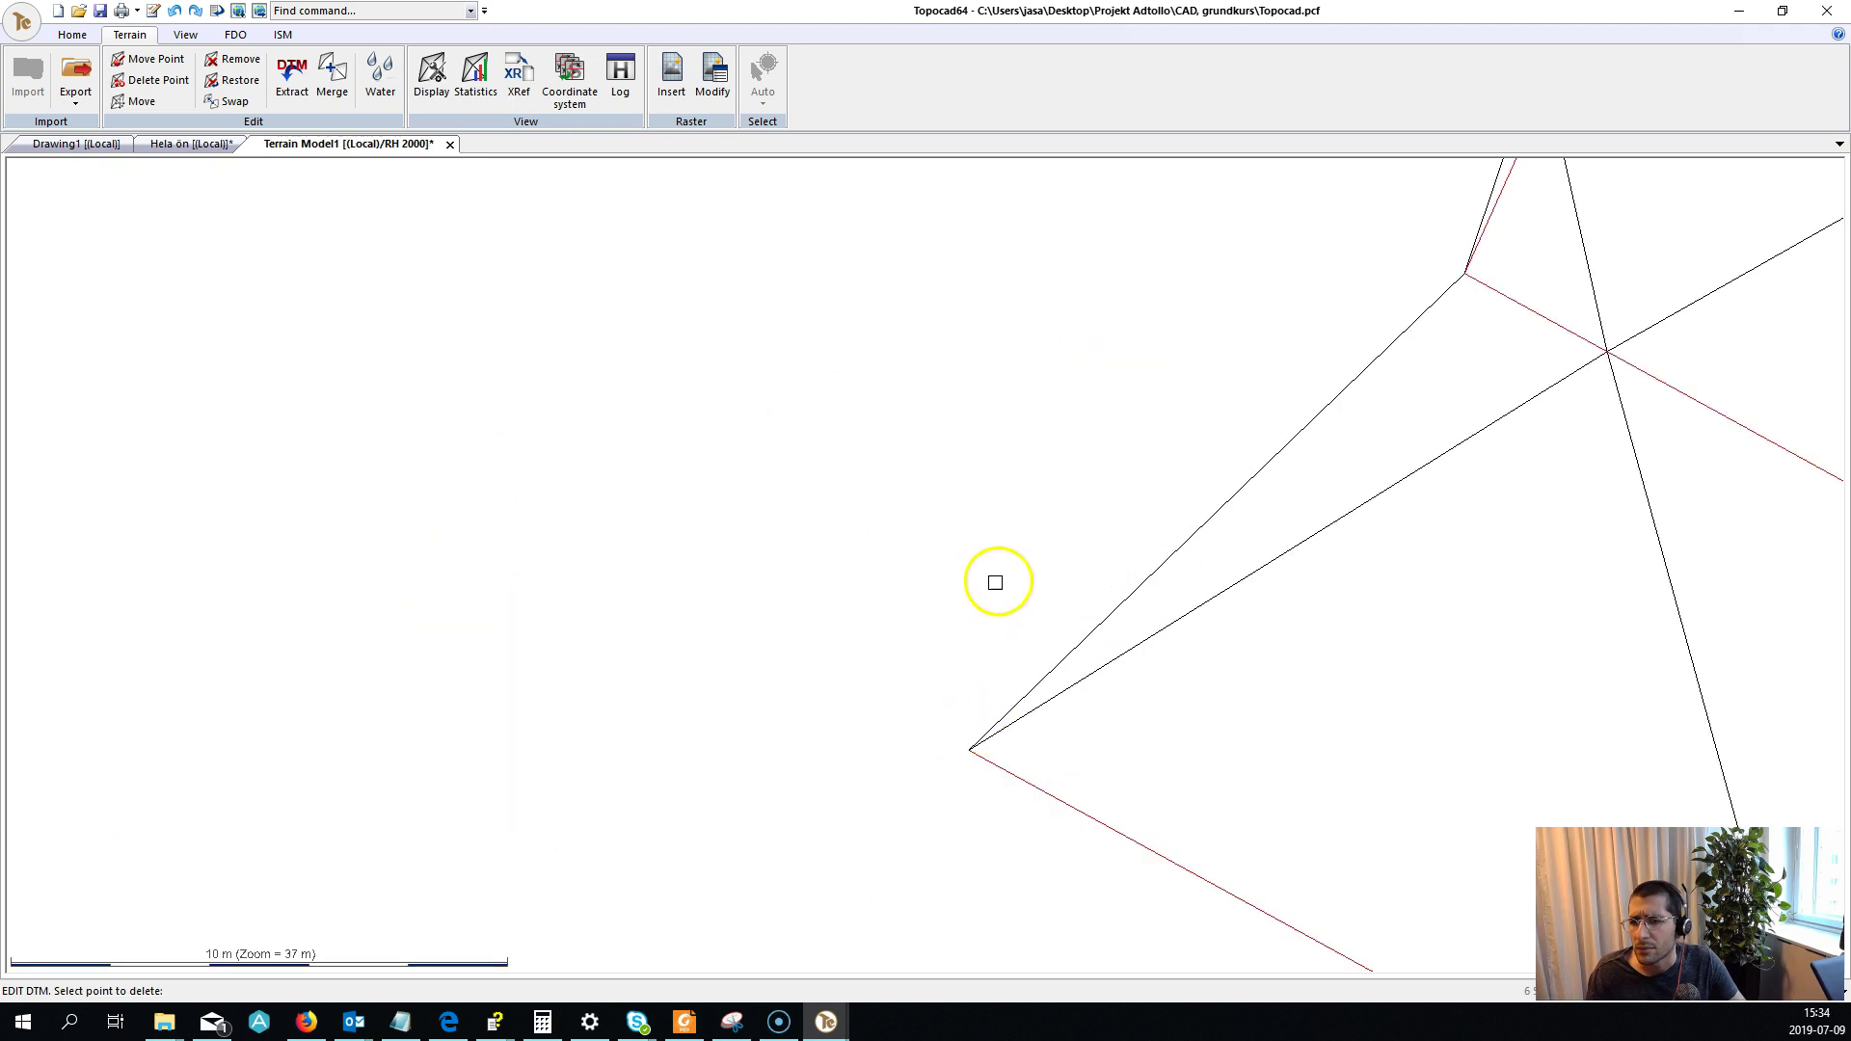
scroll(995, 581, "down", 3)
scroll(1012, 558, "down", 2)
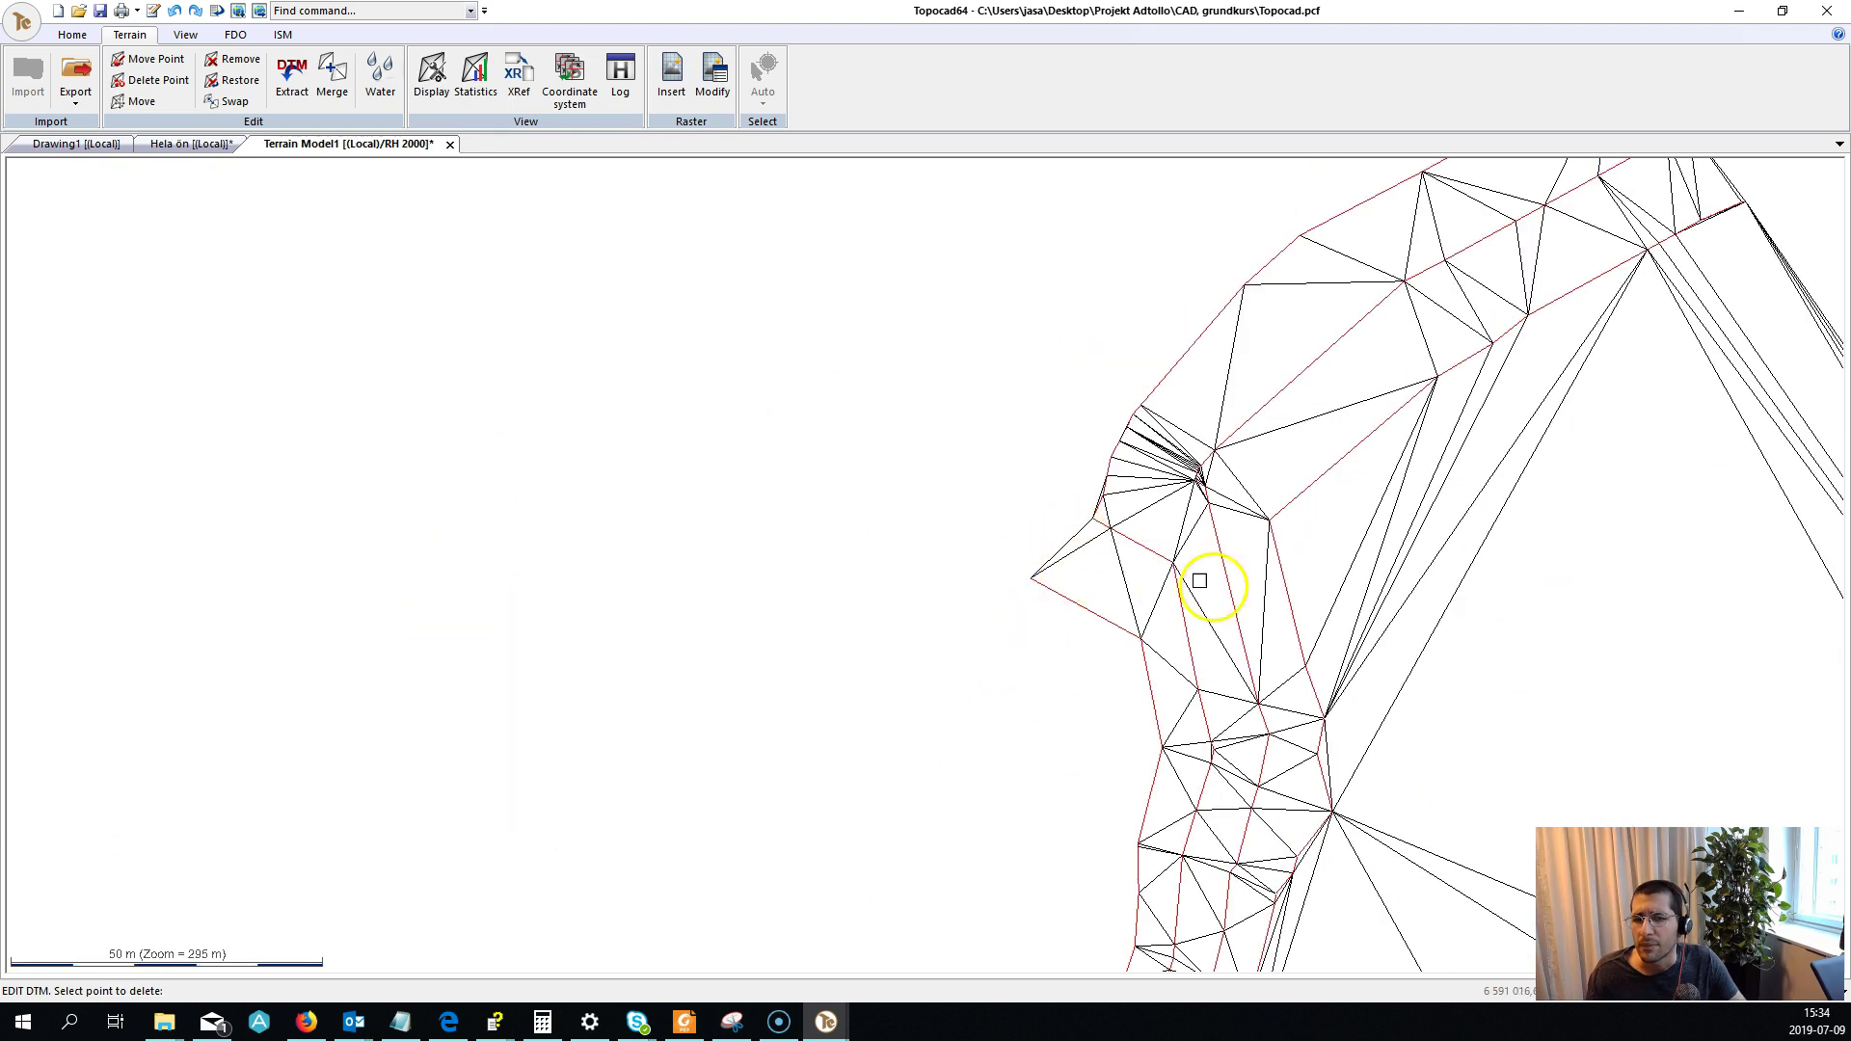
scroll(1199, 582, "down", 1)
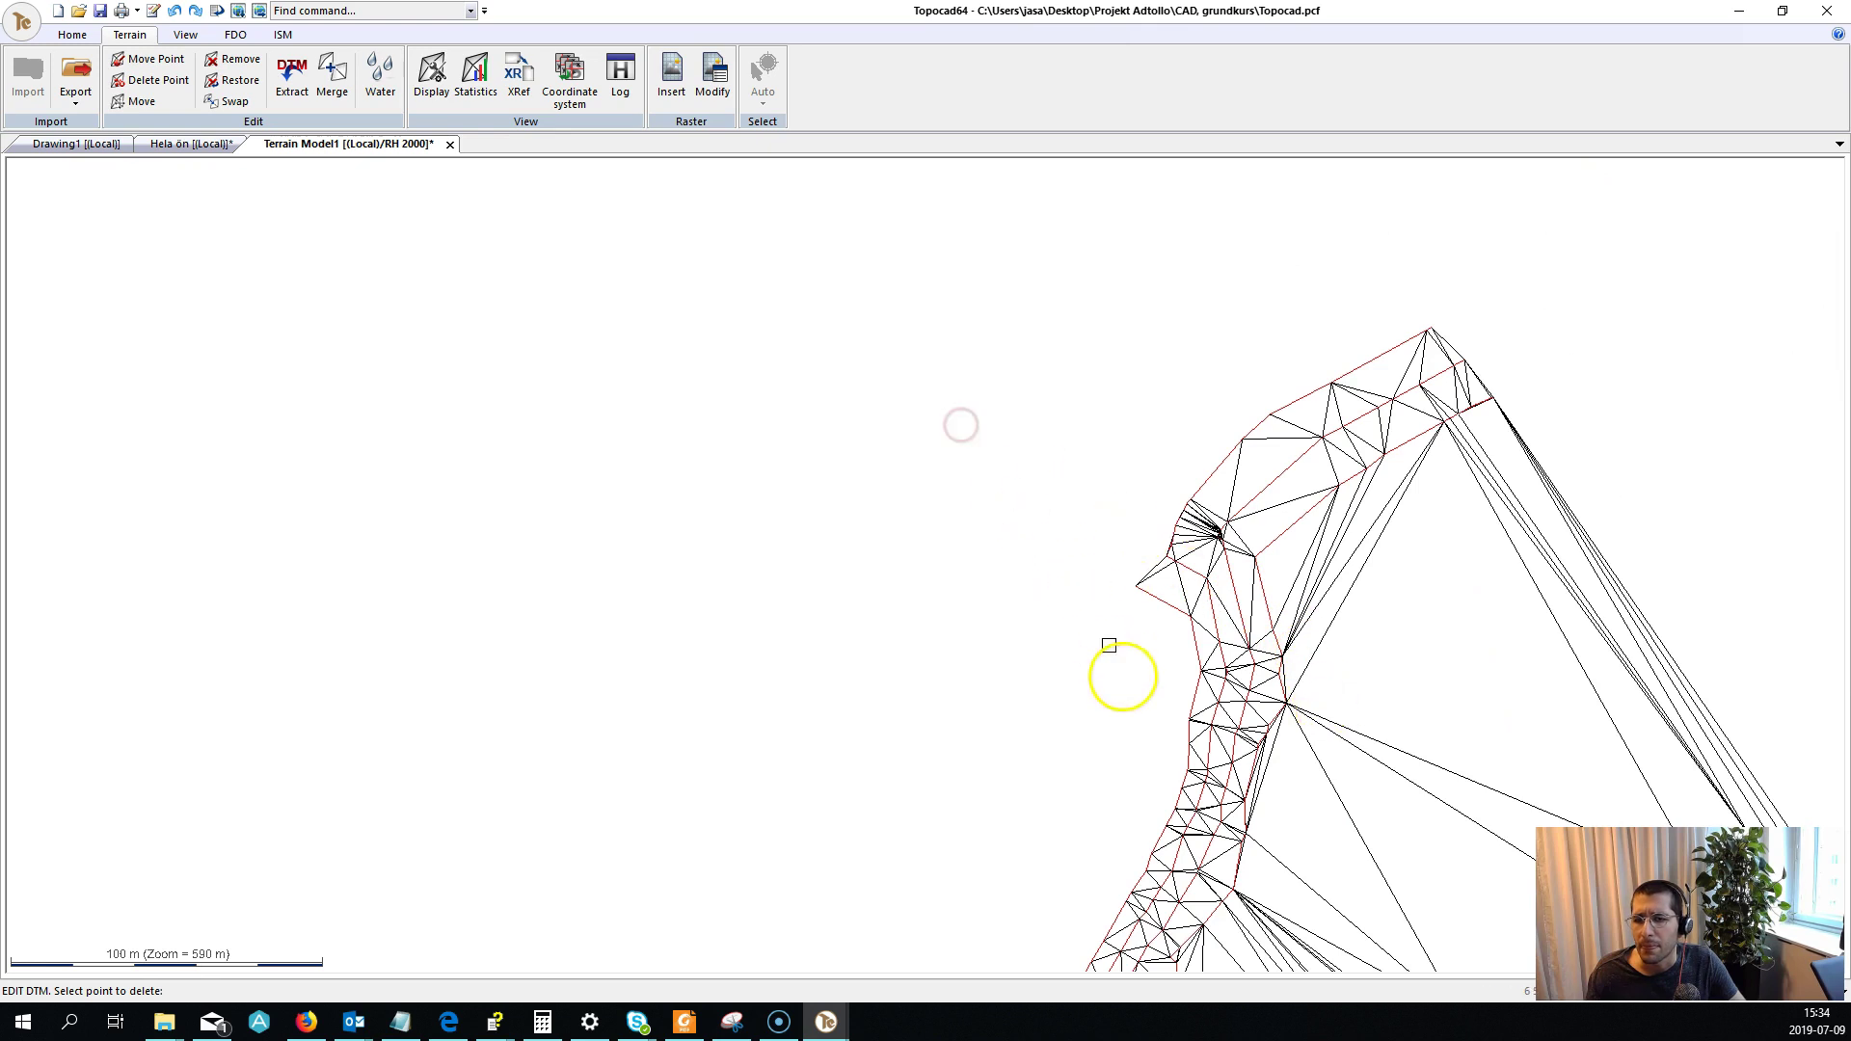
middle_click_drag(1108, 645, 1050, 631)
scroll(715, 425, "down", 1)
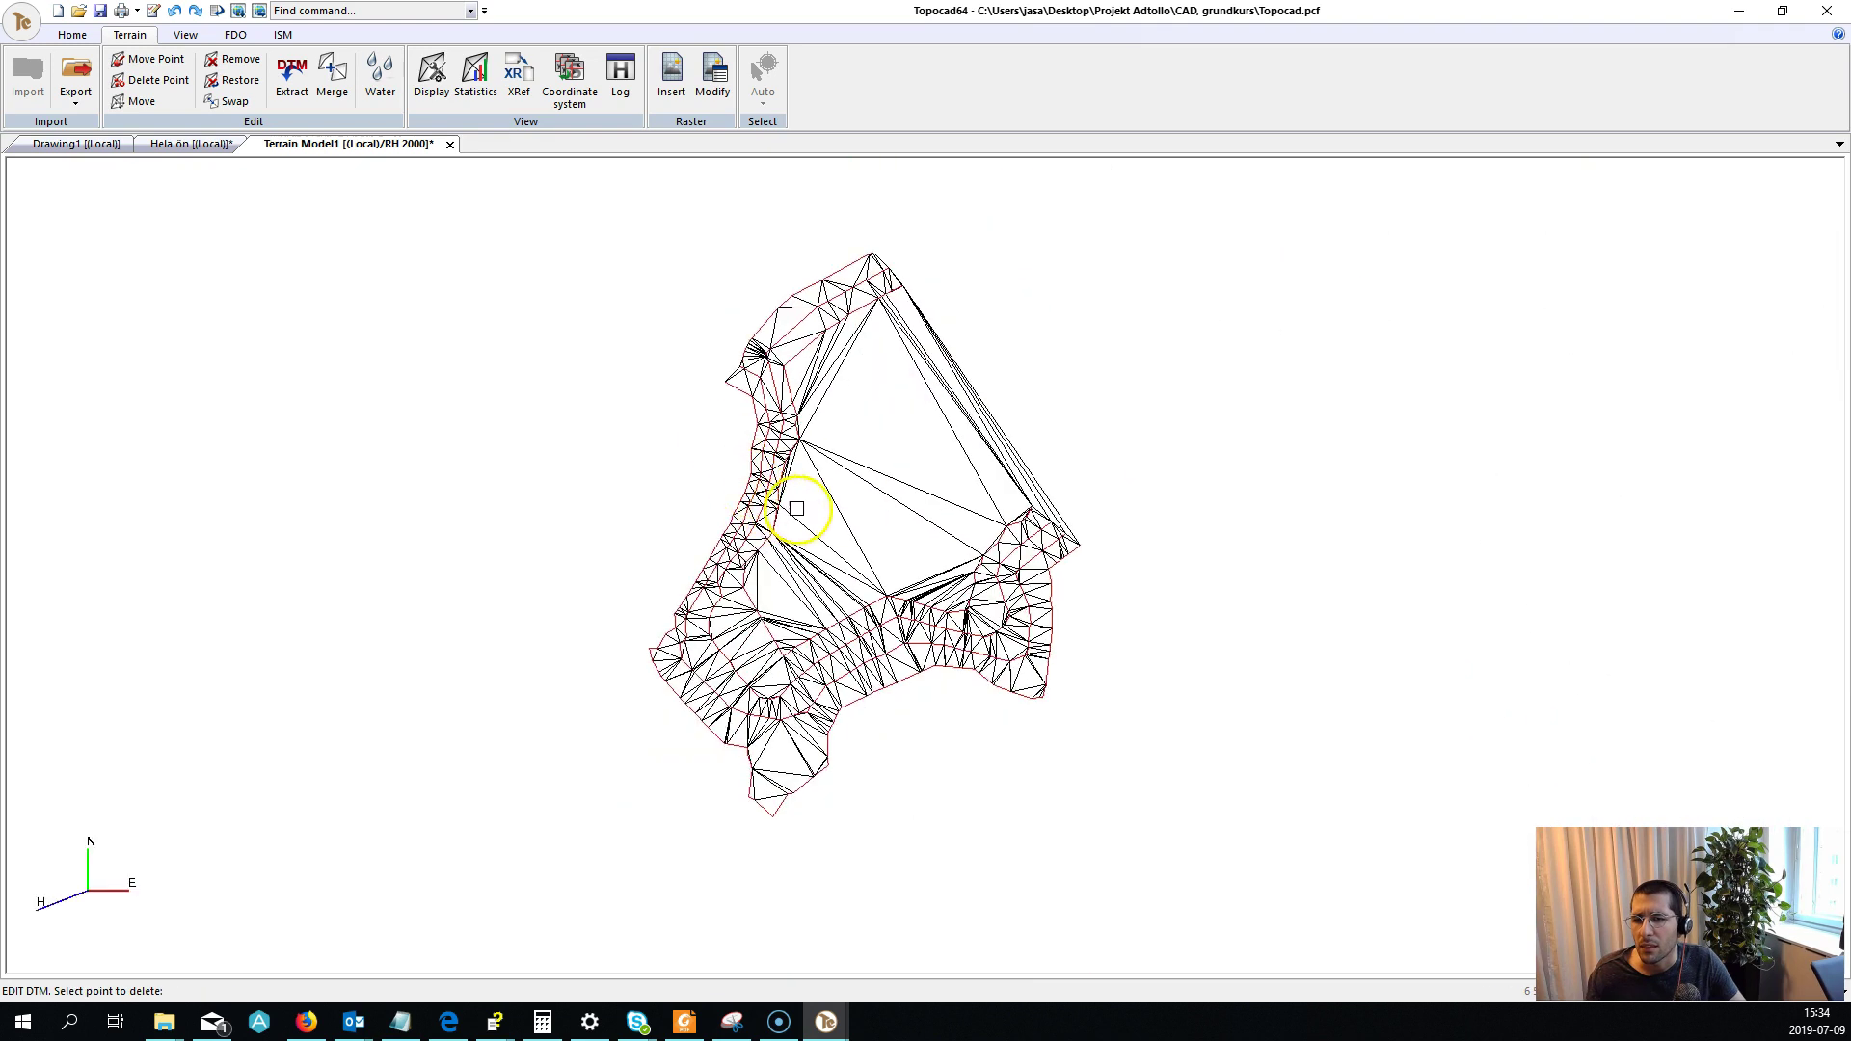
middle_click_drag(797, 512, 811, 504, "shift")
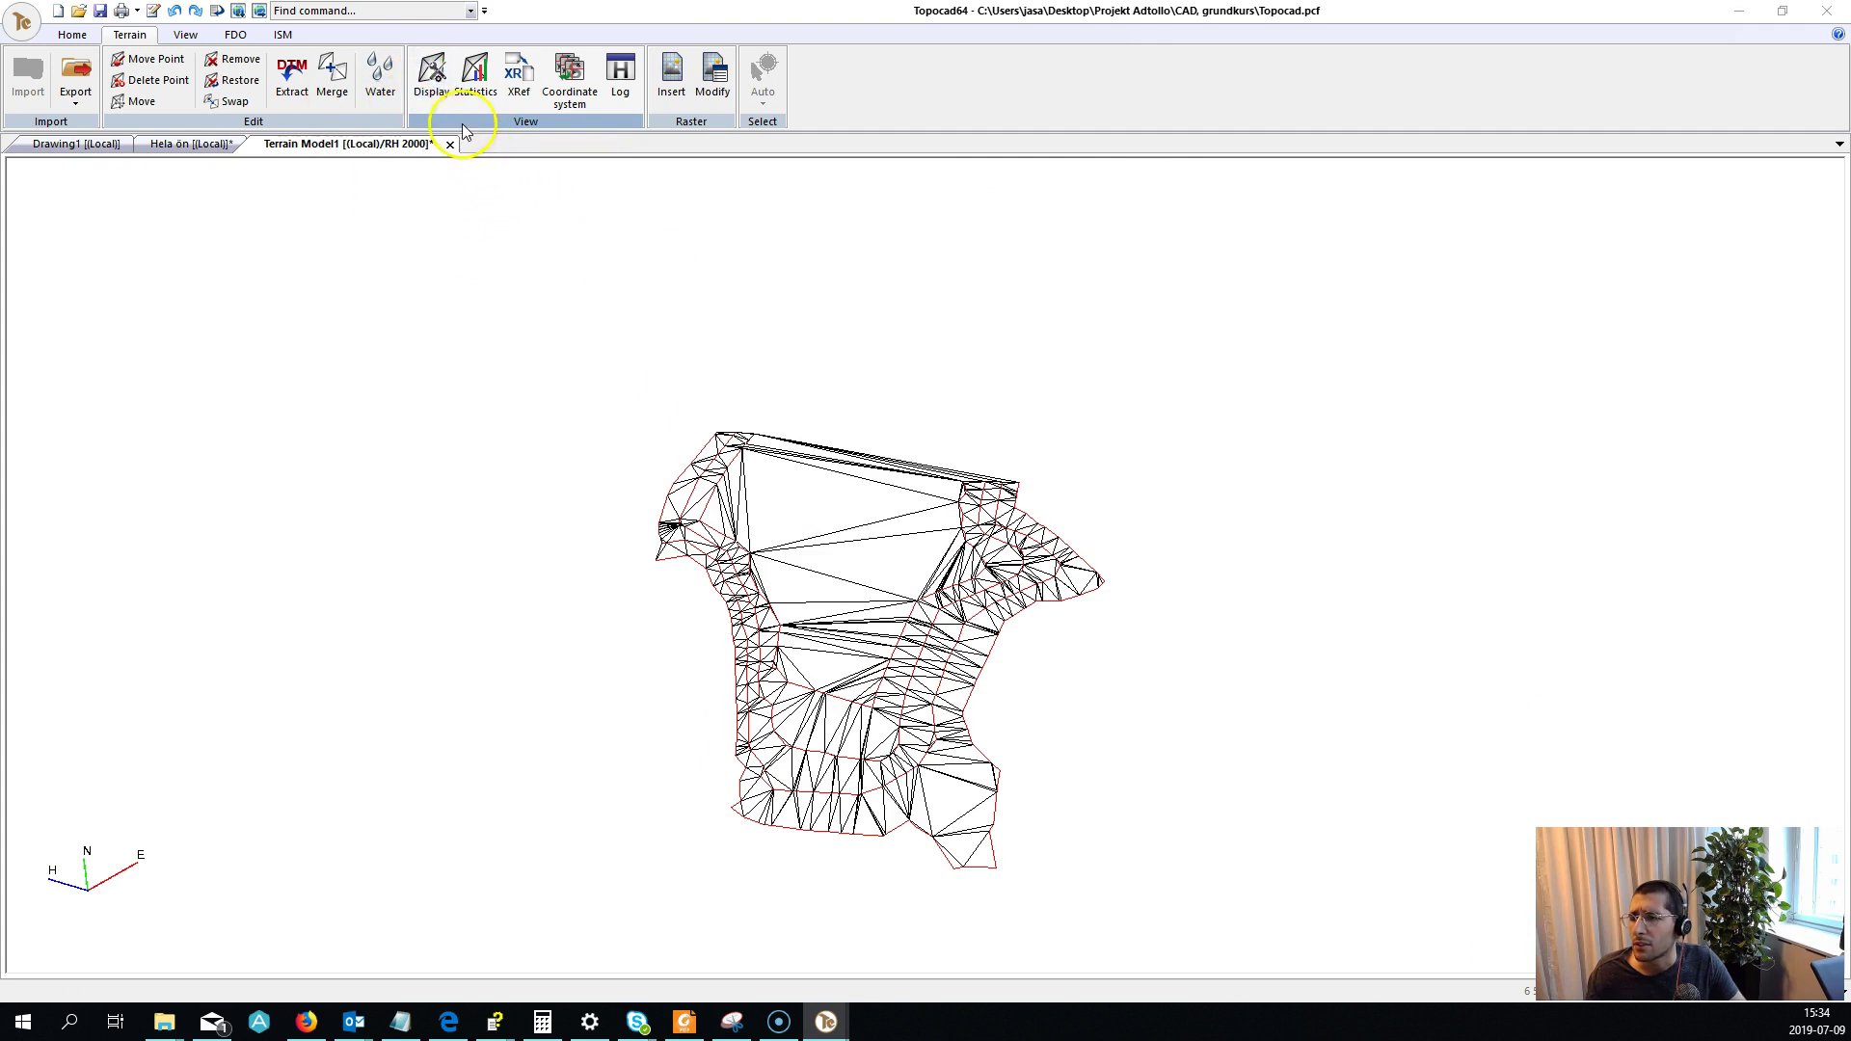
Show Terrain Model1 as a shaded surface with water-flow paths, then orbit the mesh.
left_click(448, 98)
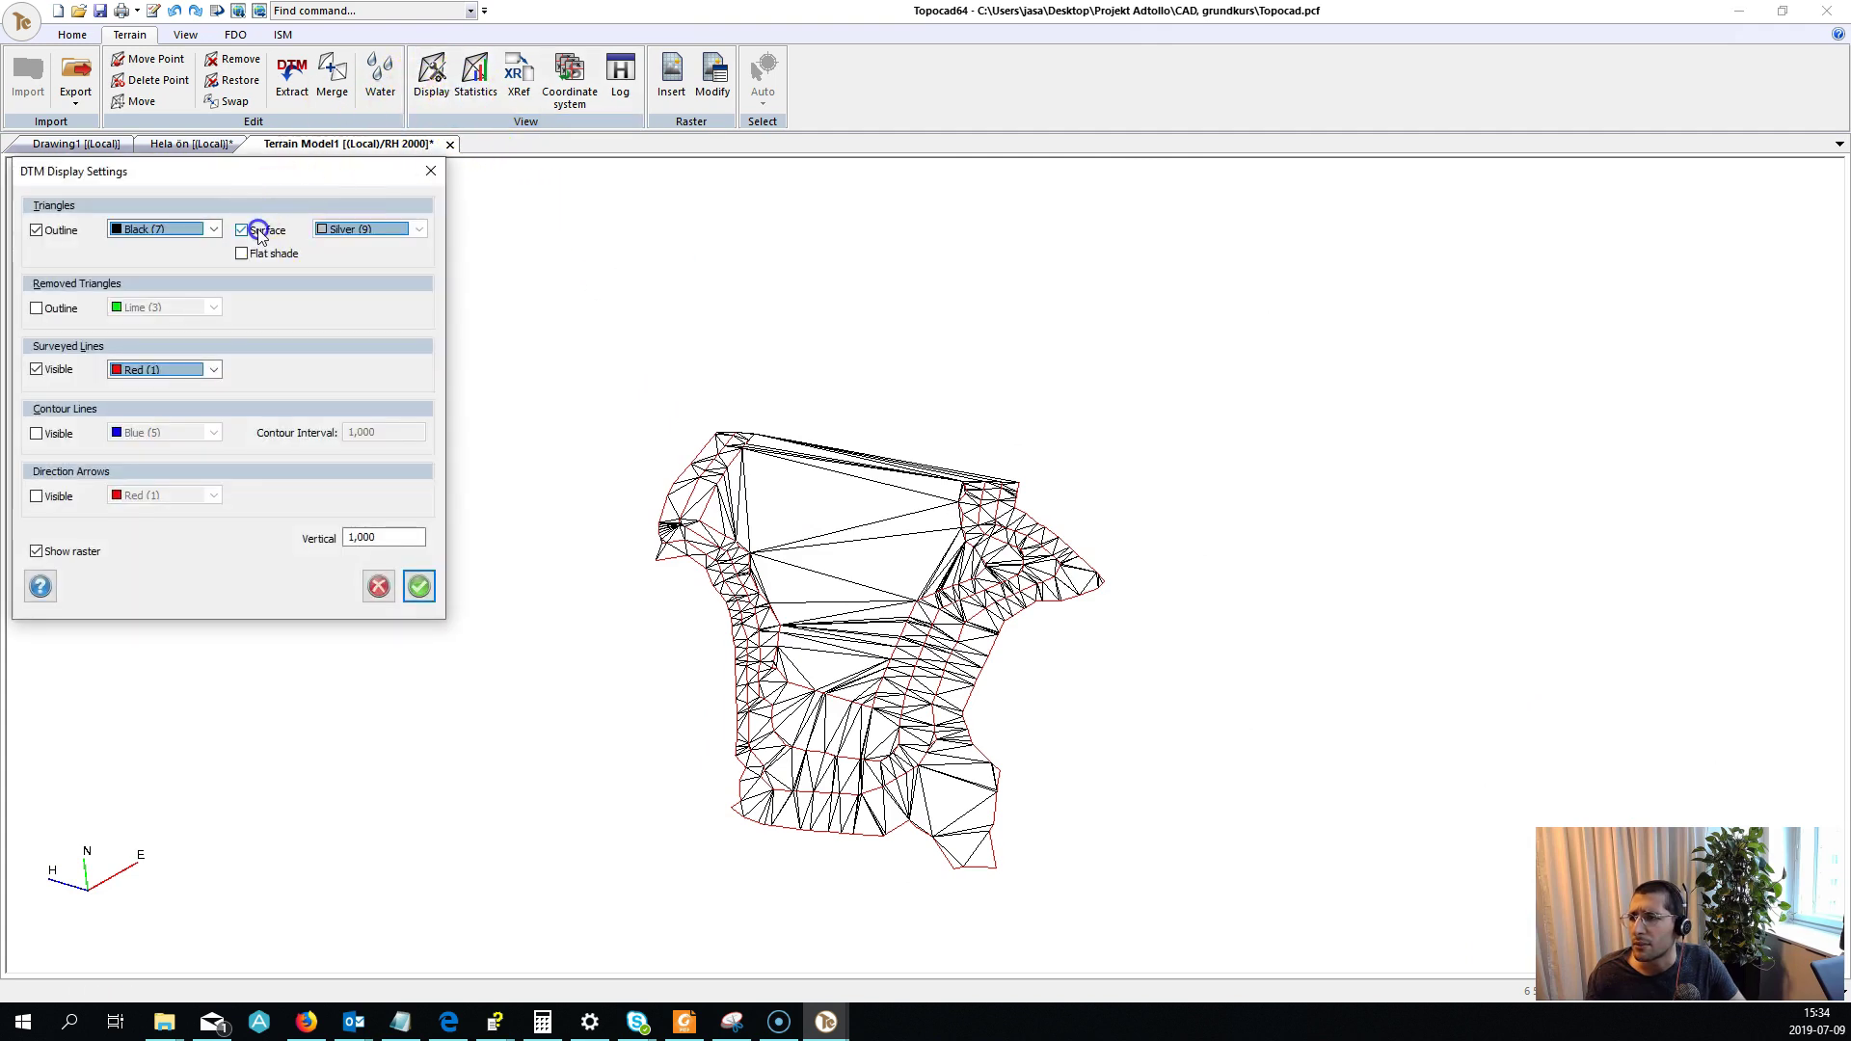
left_click(419, 588)
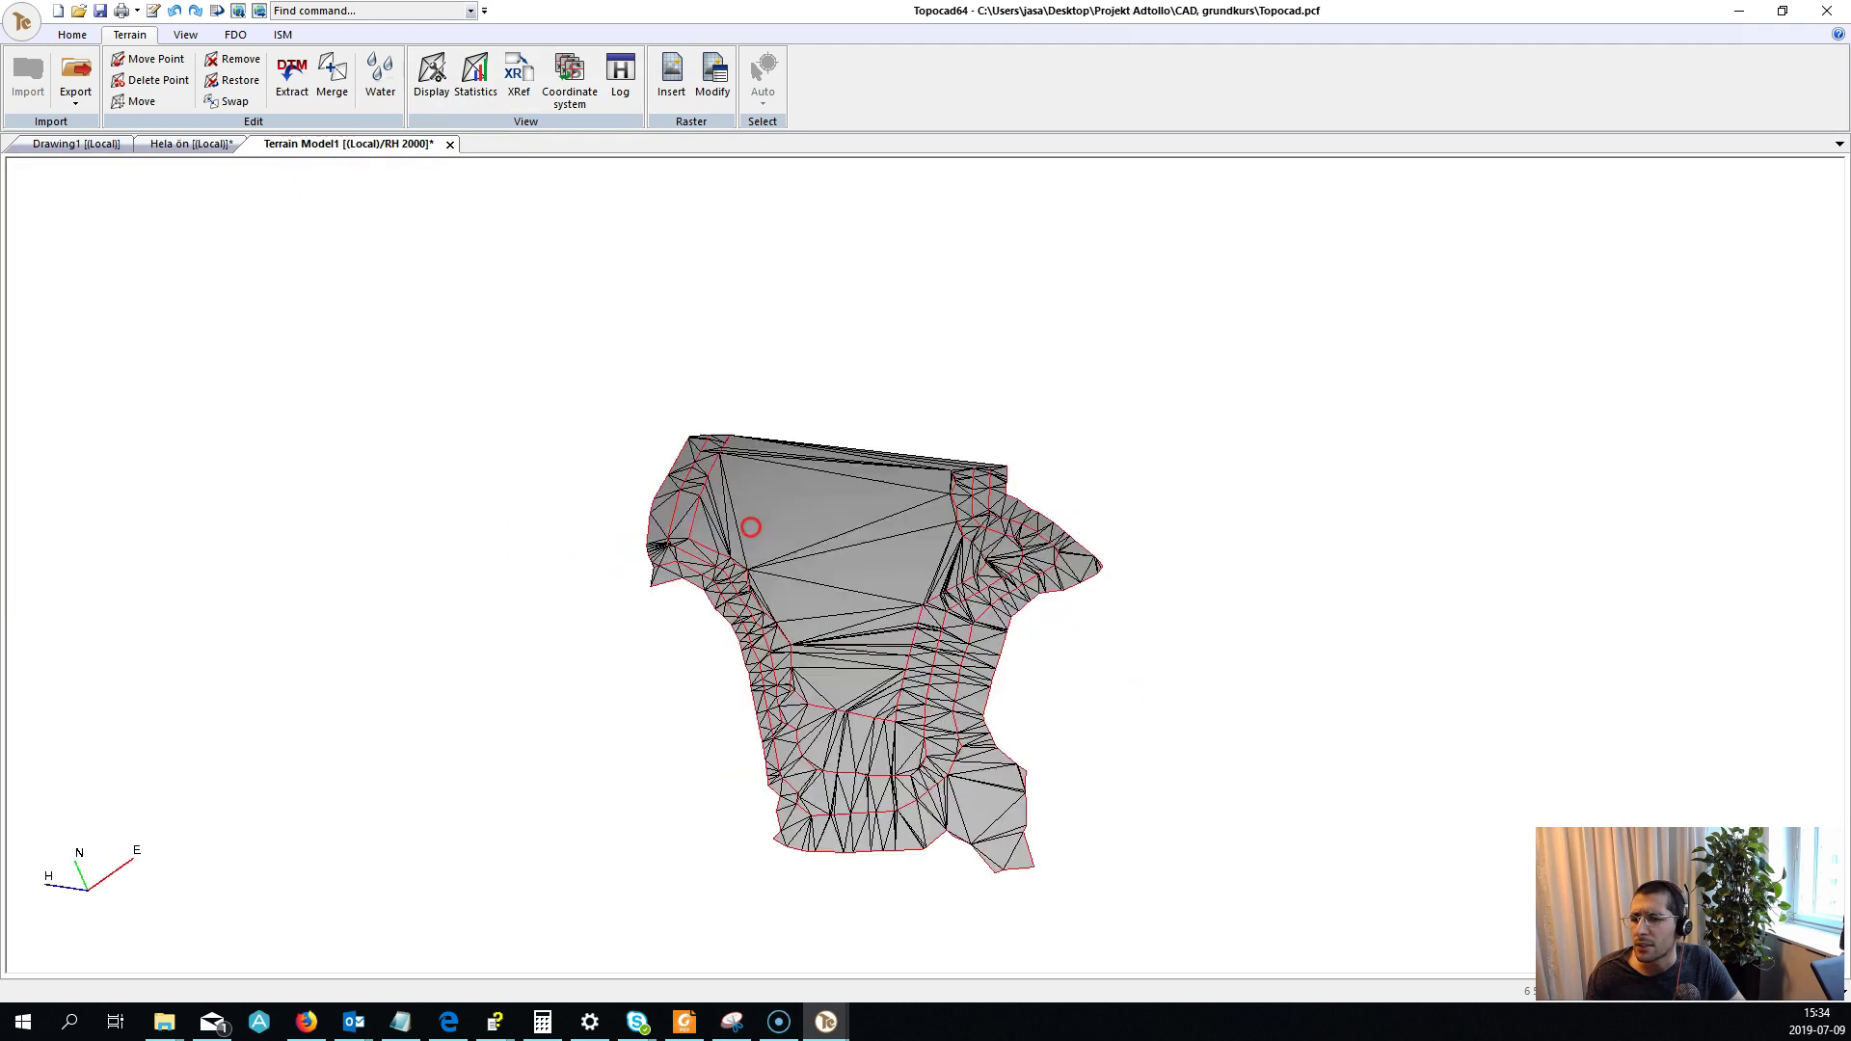
middle_click_drag(781, 513, 757, 516, "shift")
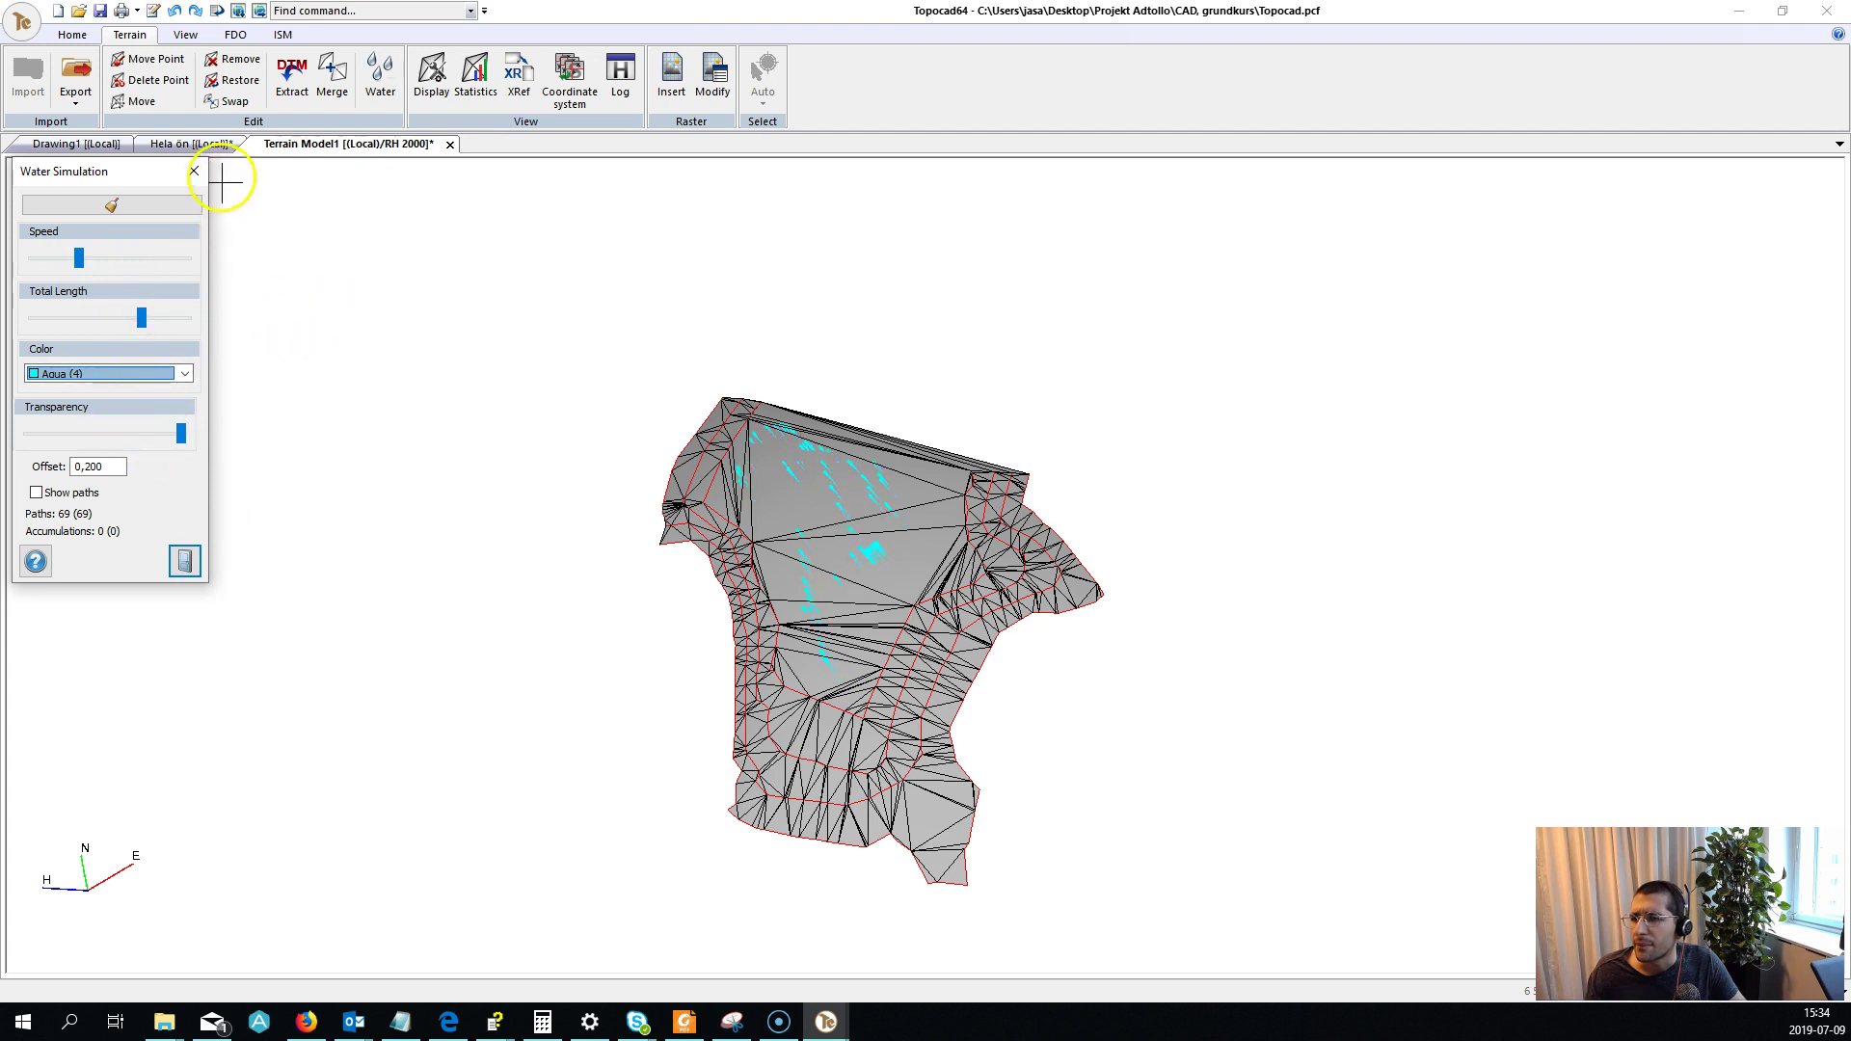
left_click(198, 173)
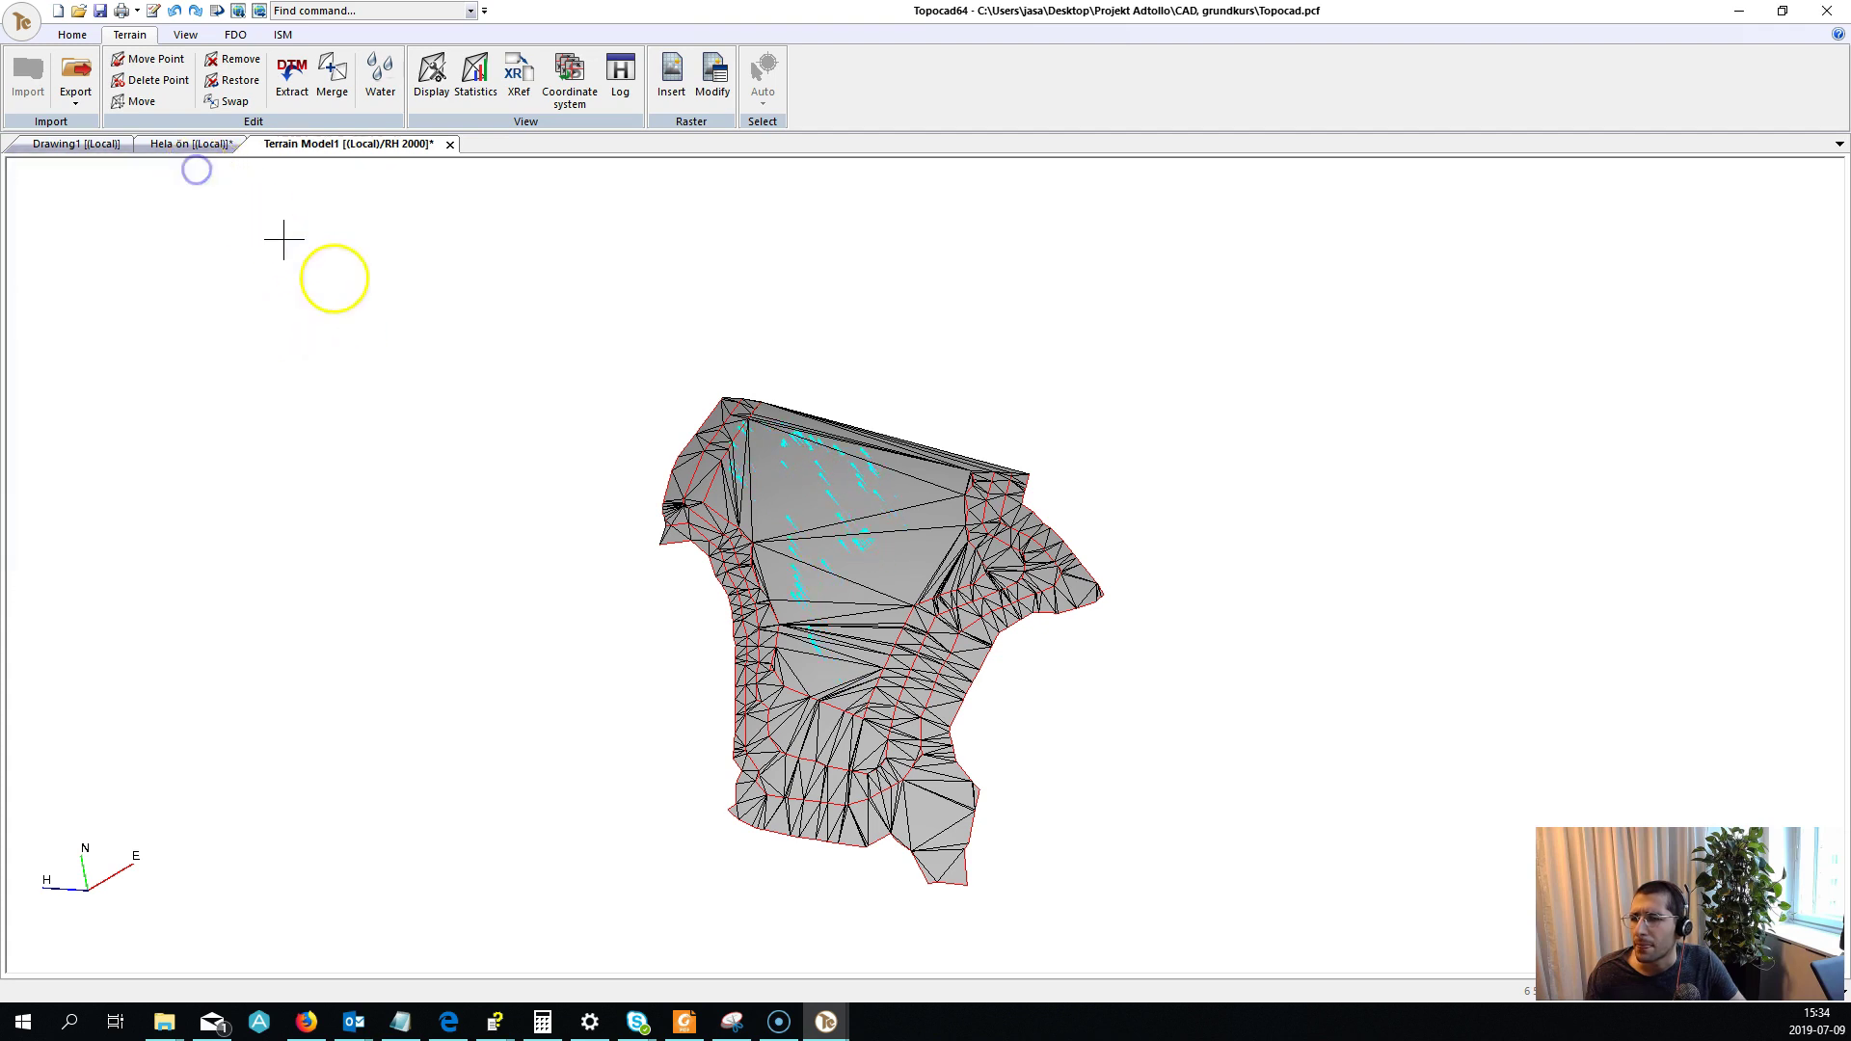
left_click_drag(592, 504, 627, 504)
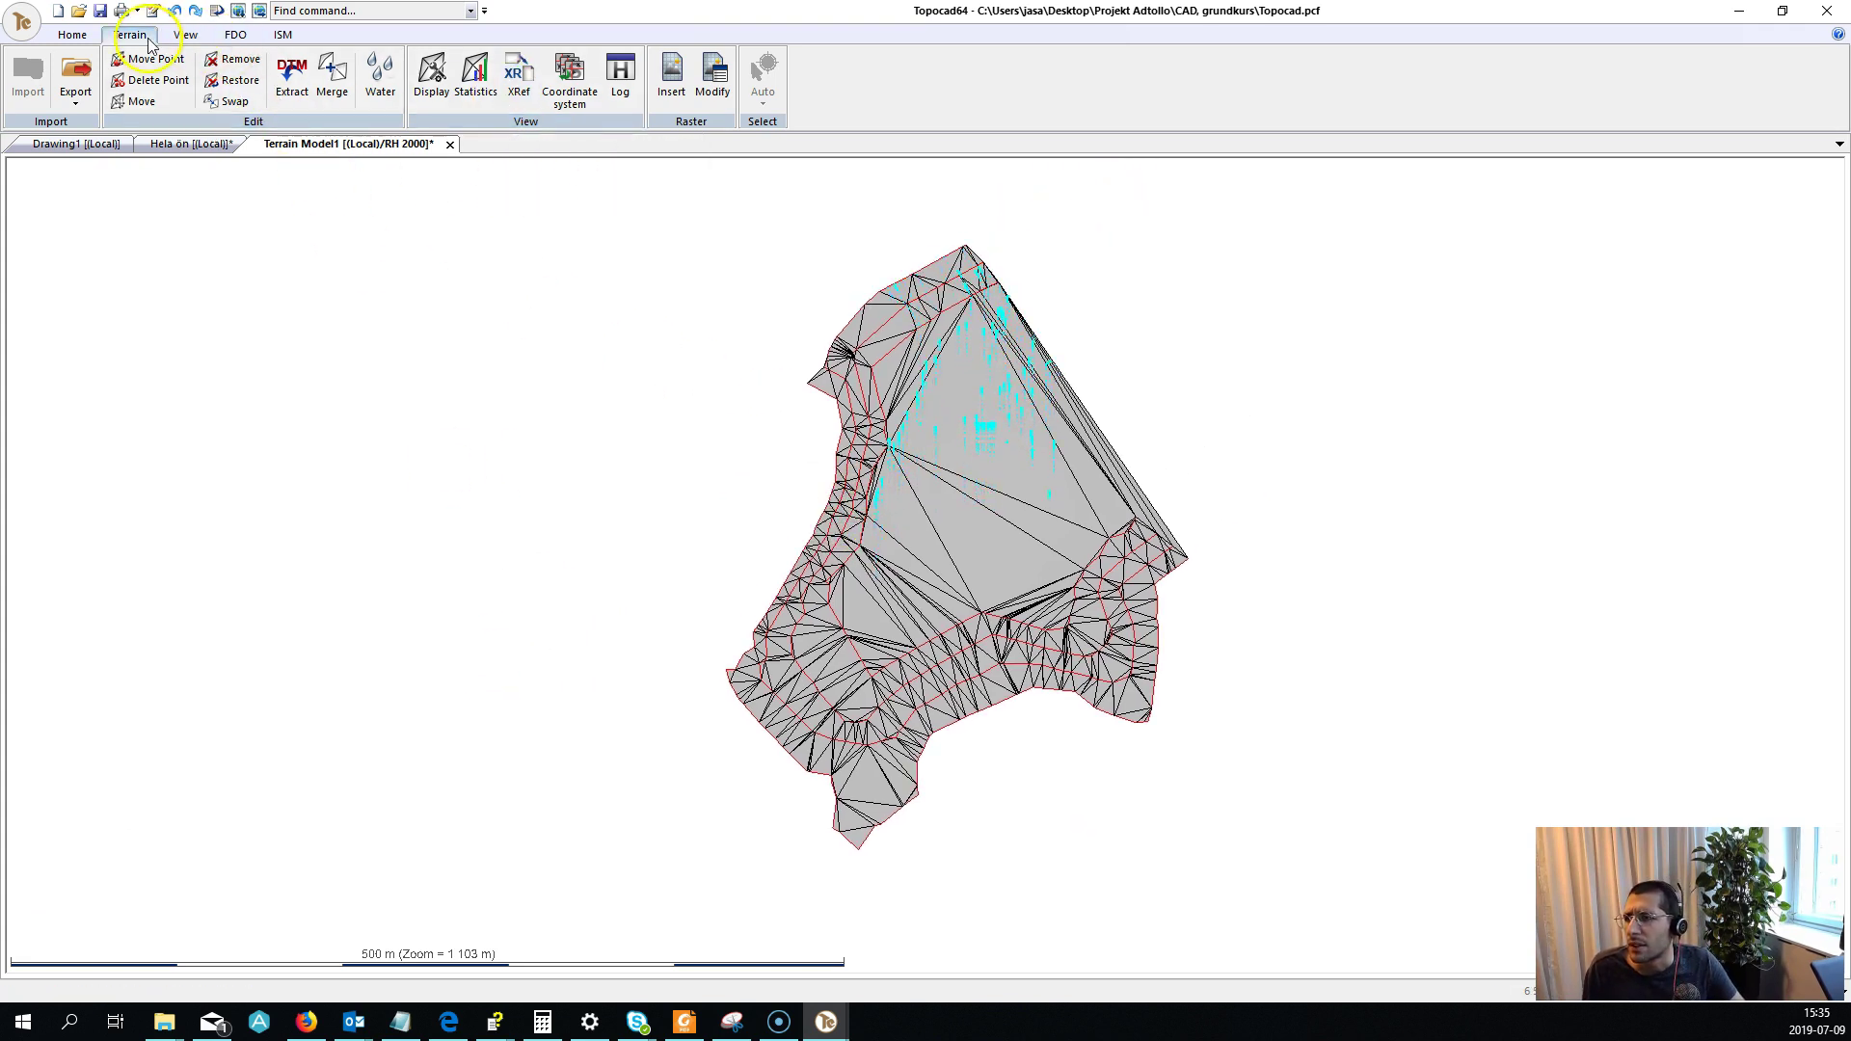
left_click(183, 36)
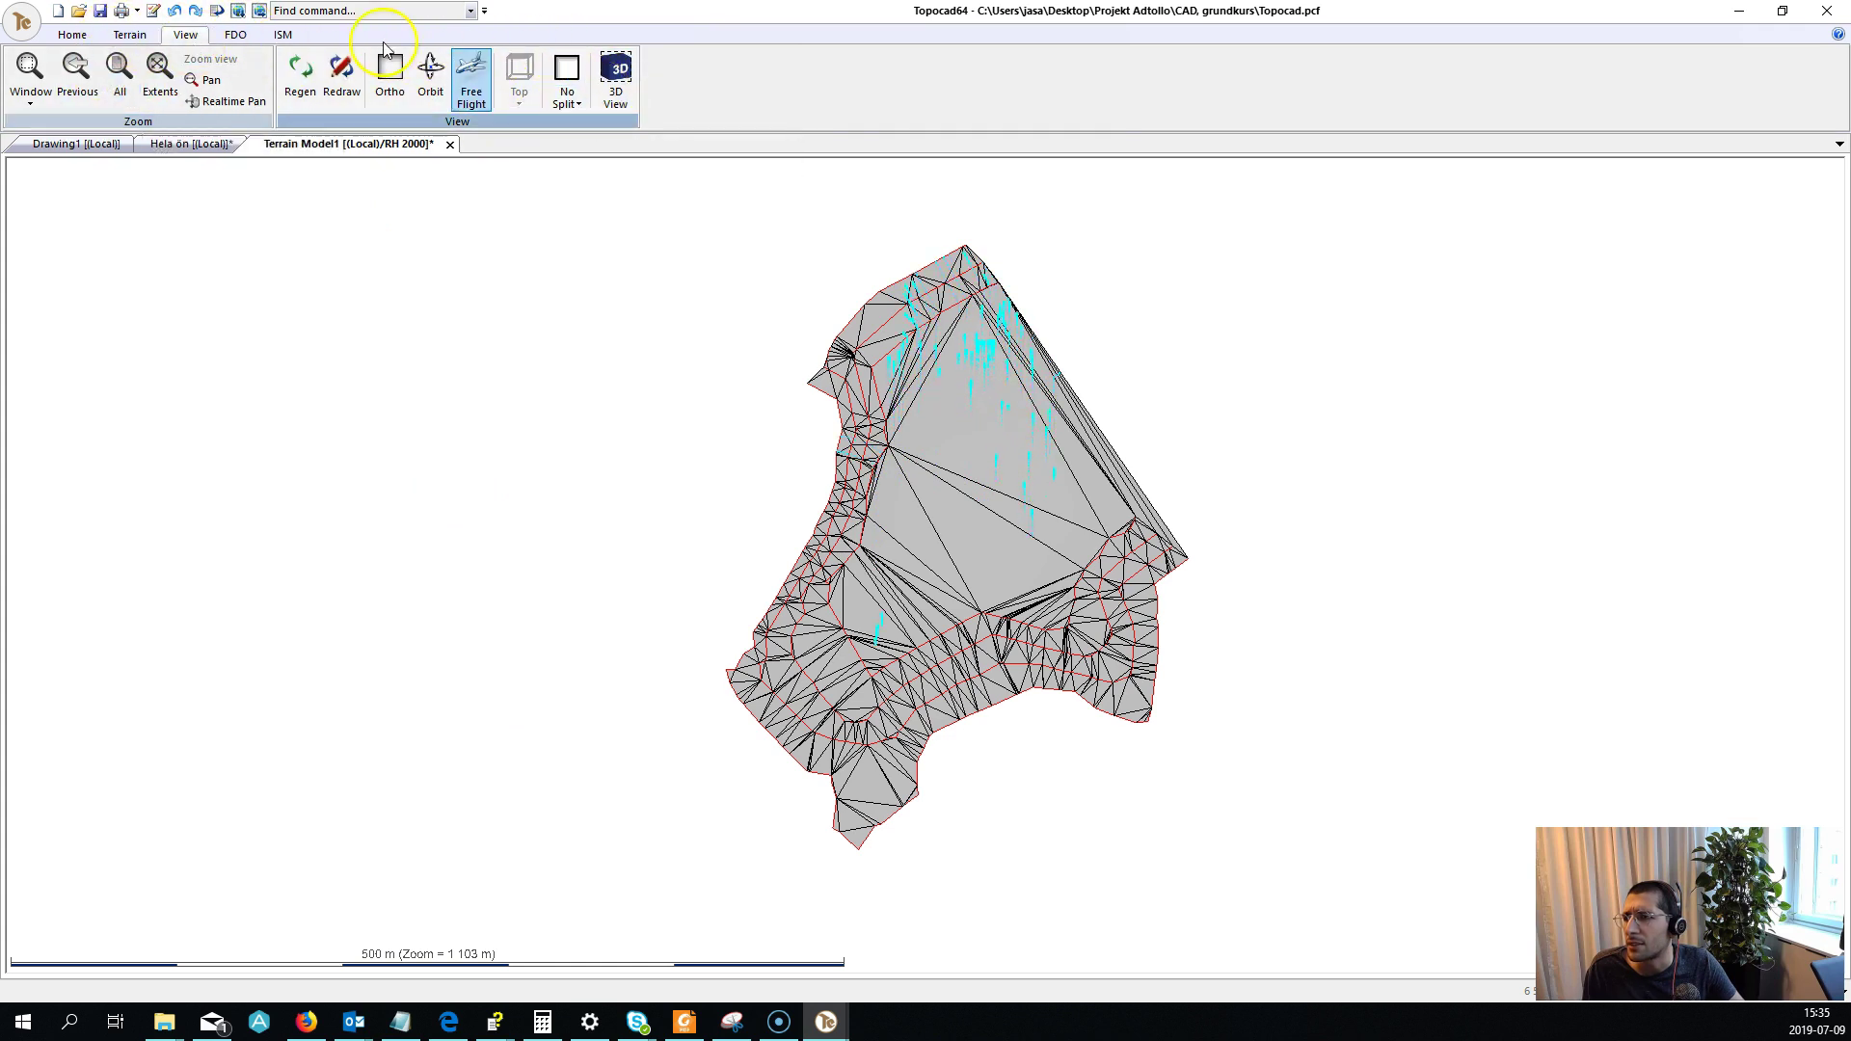
left_click(239, 35)
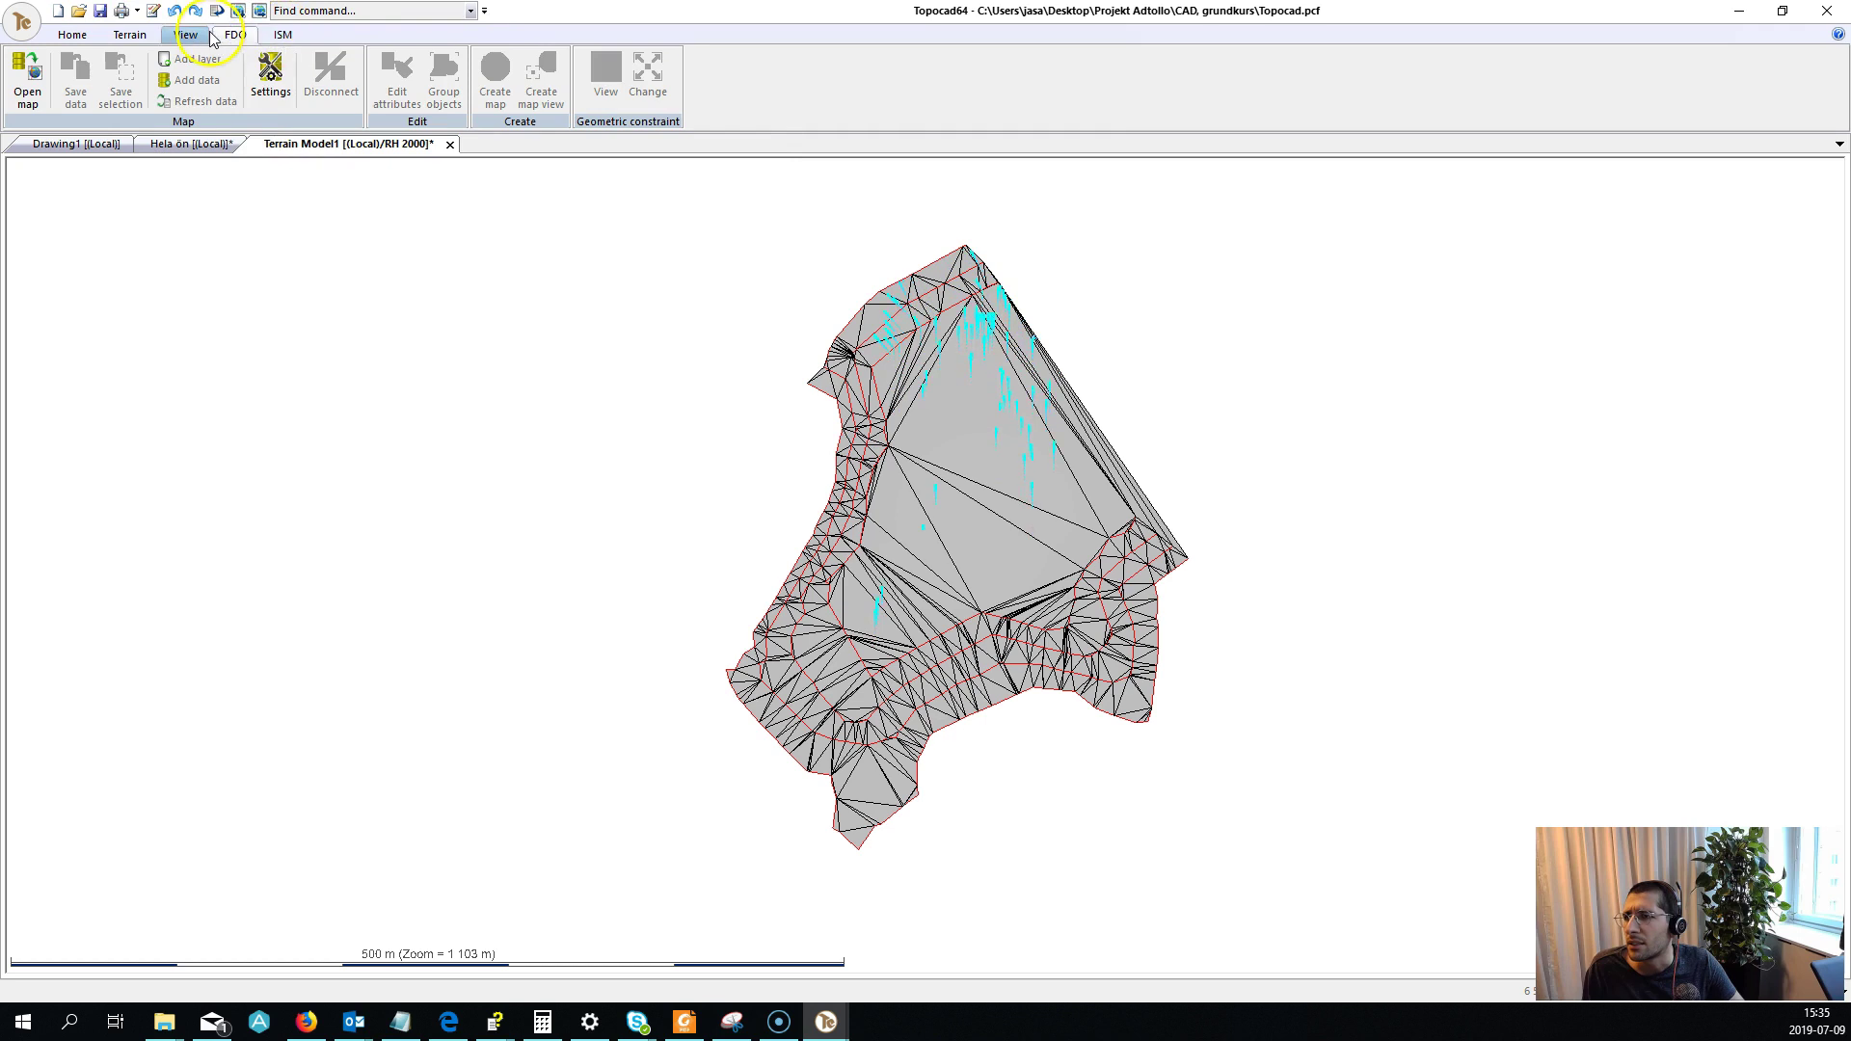
left_click(209, 35)
left_click(130, 35)
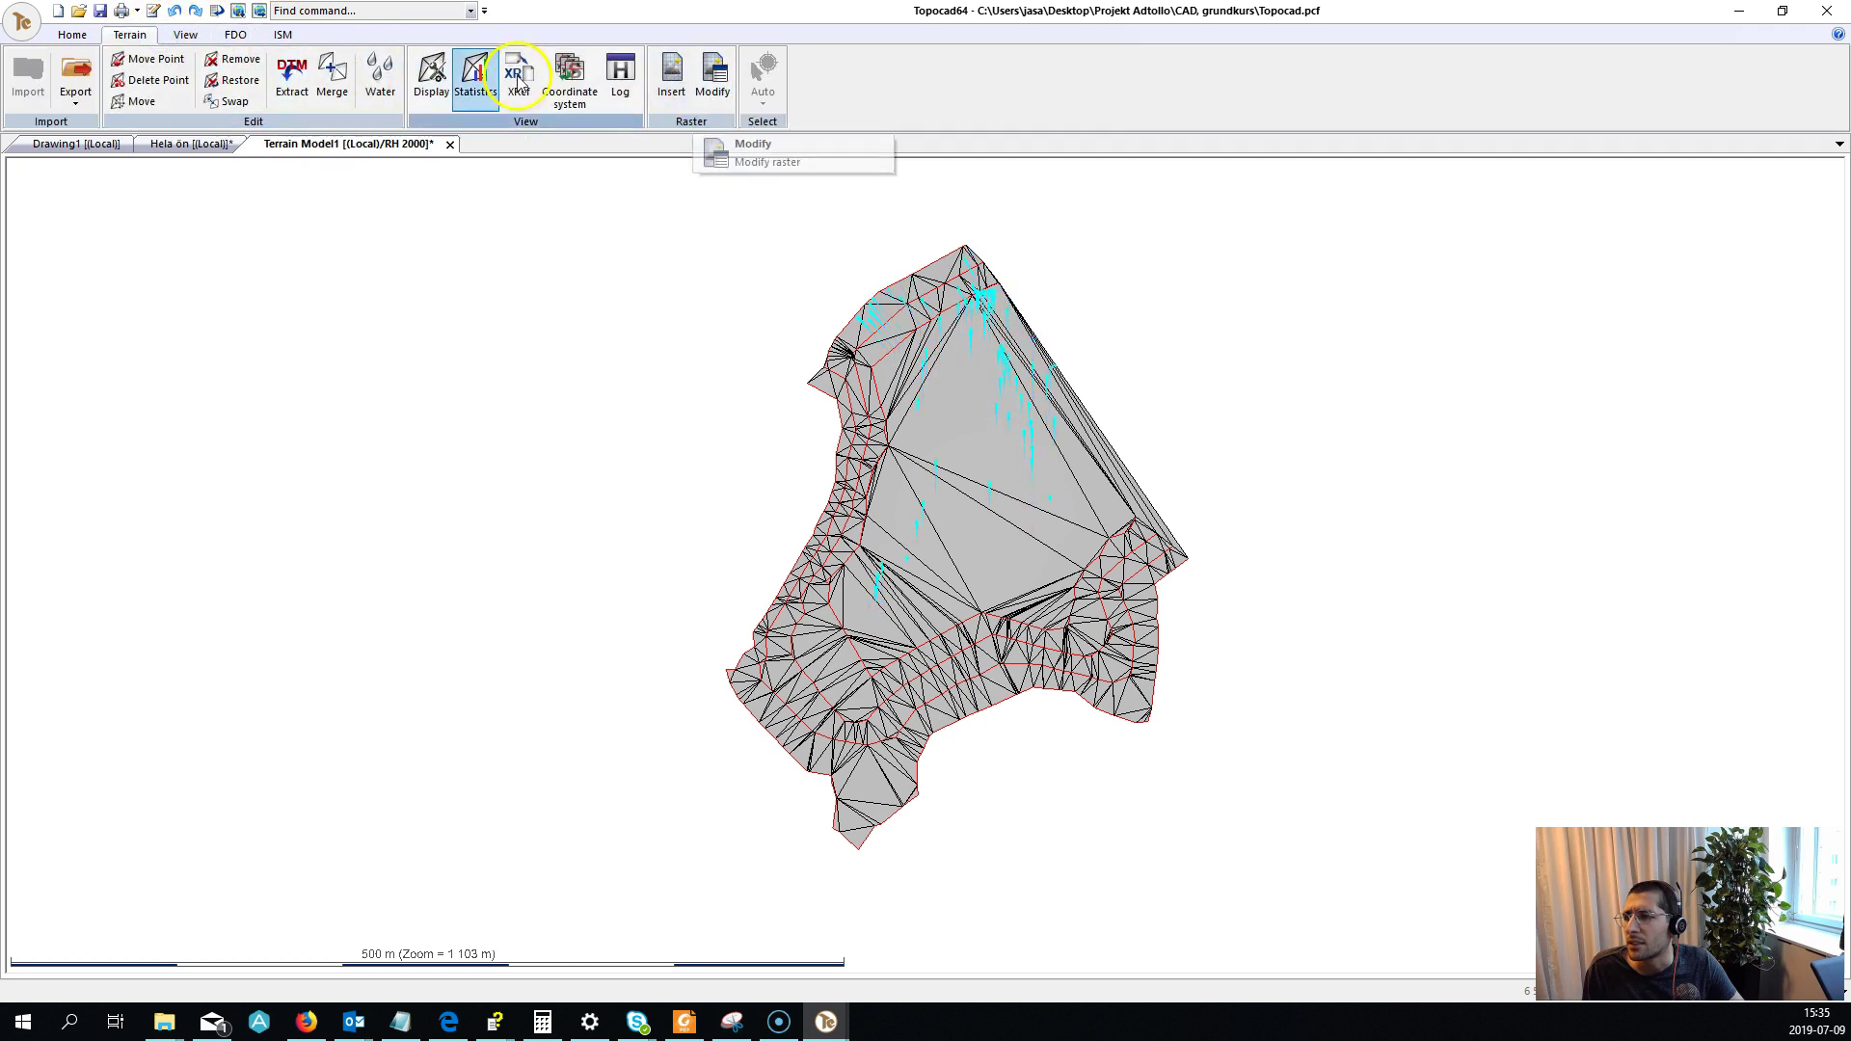
Save the terrain model as Terrain Model1.dtm using Save As.
left_click(72, 35)
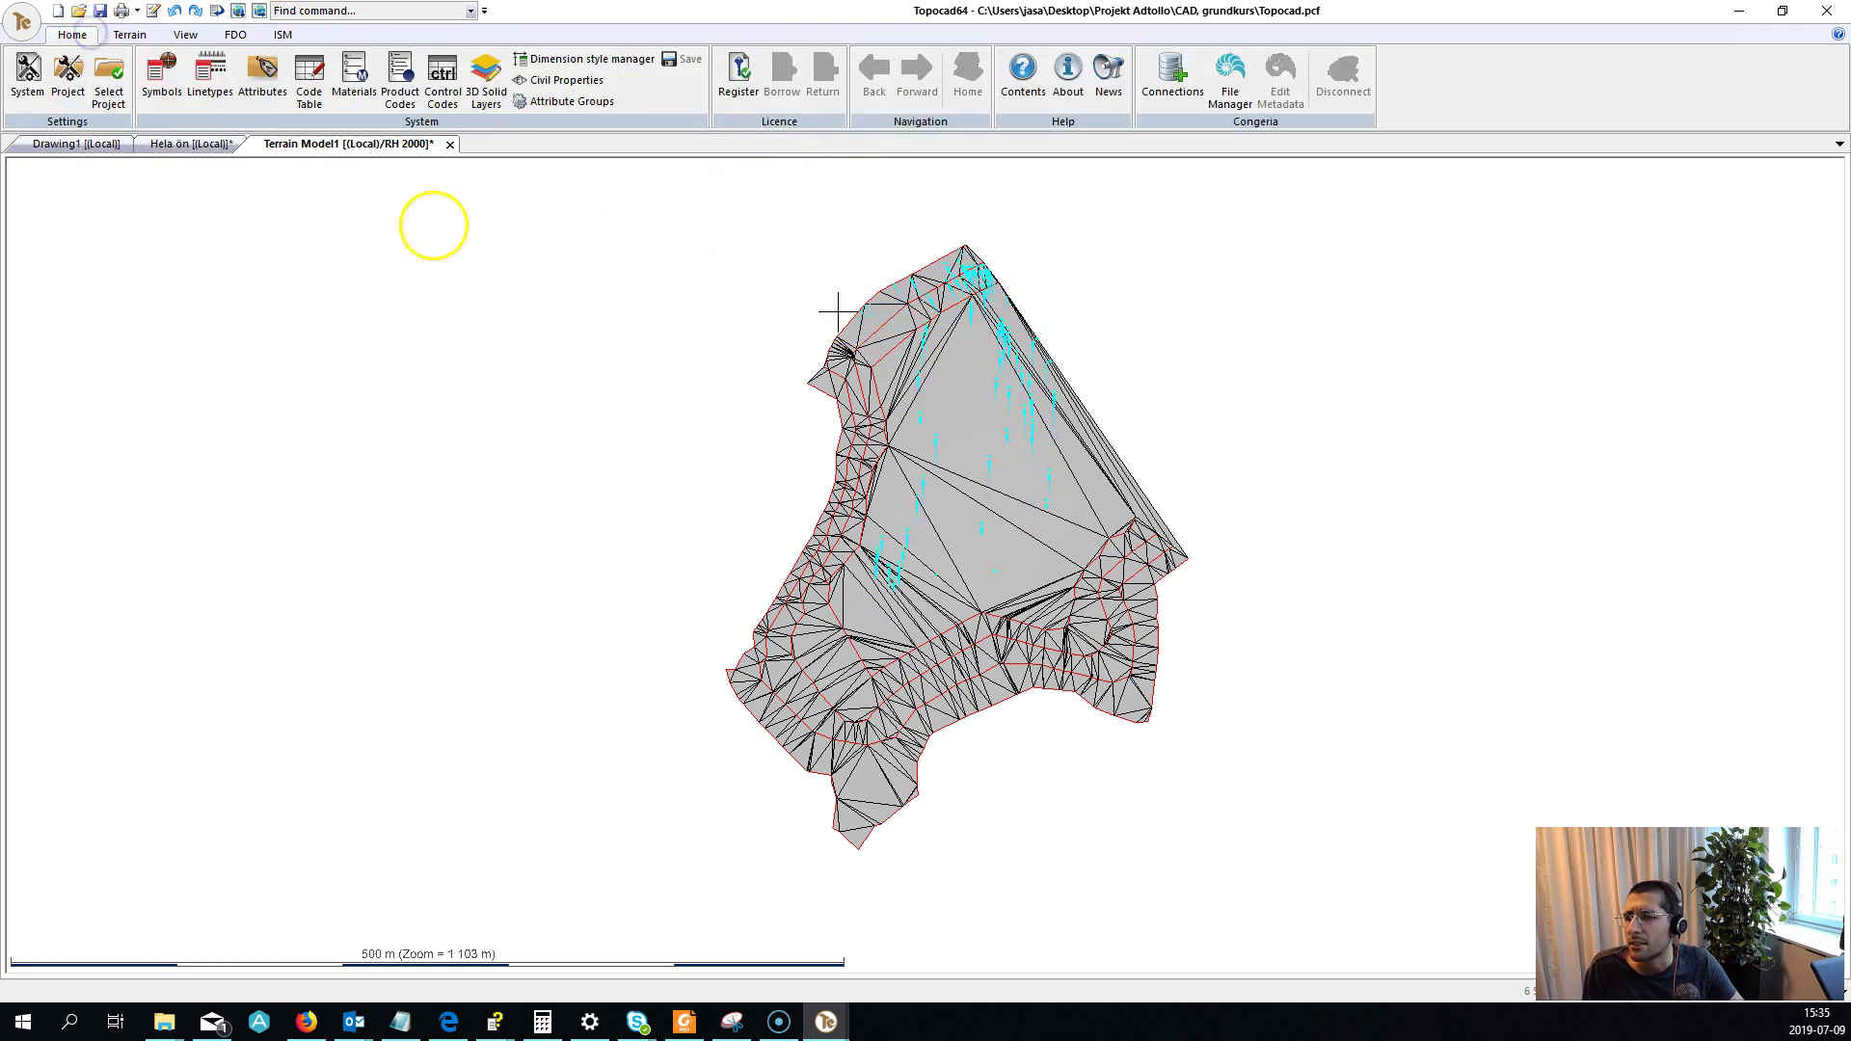
left_click(201, 143)
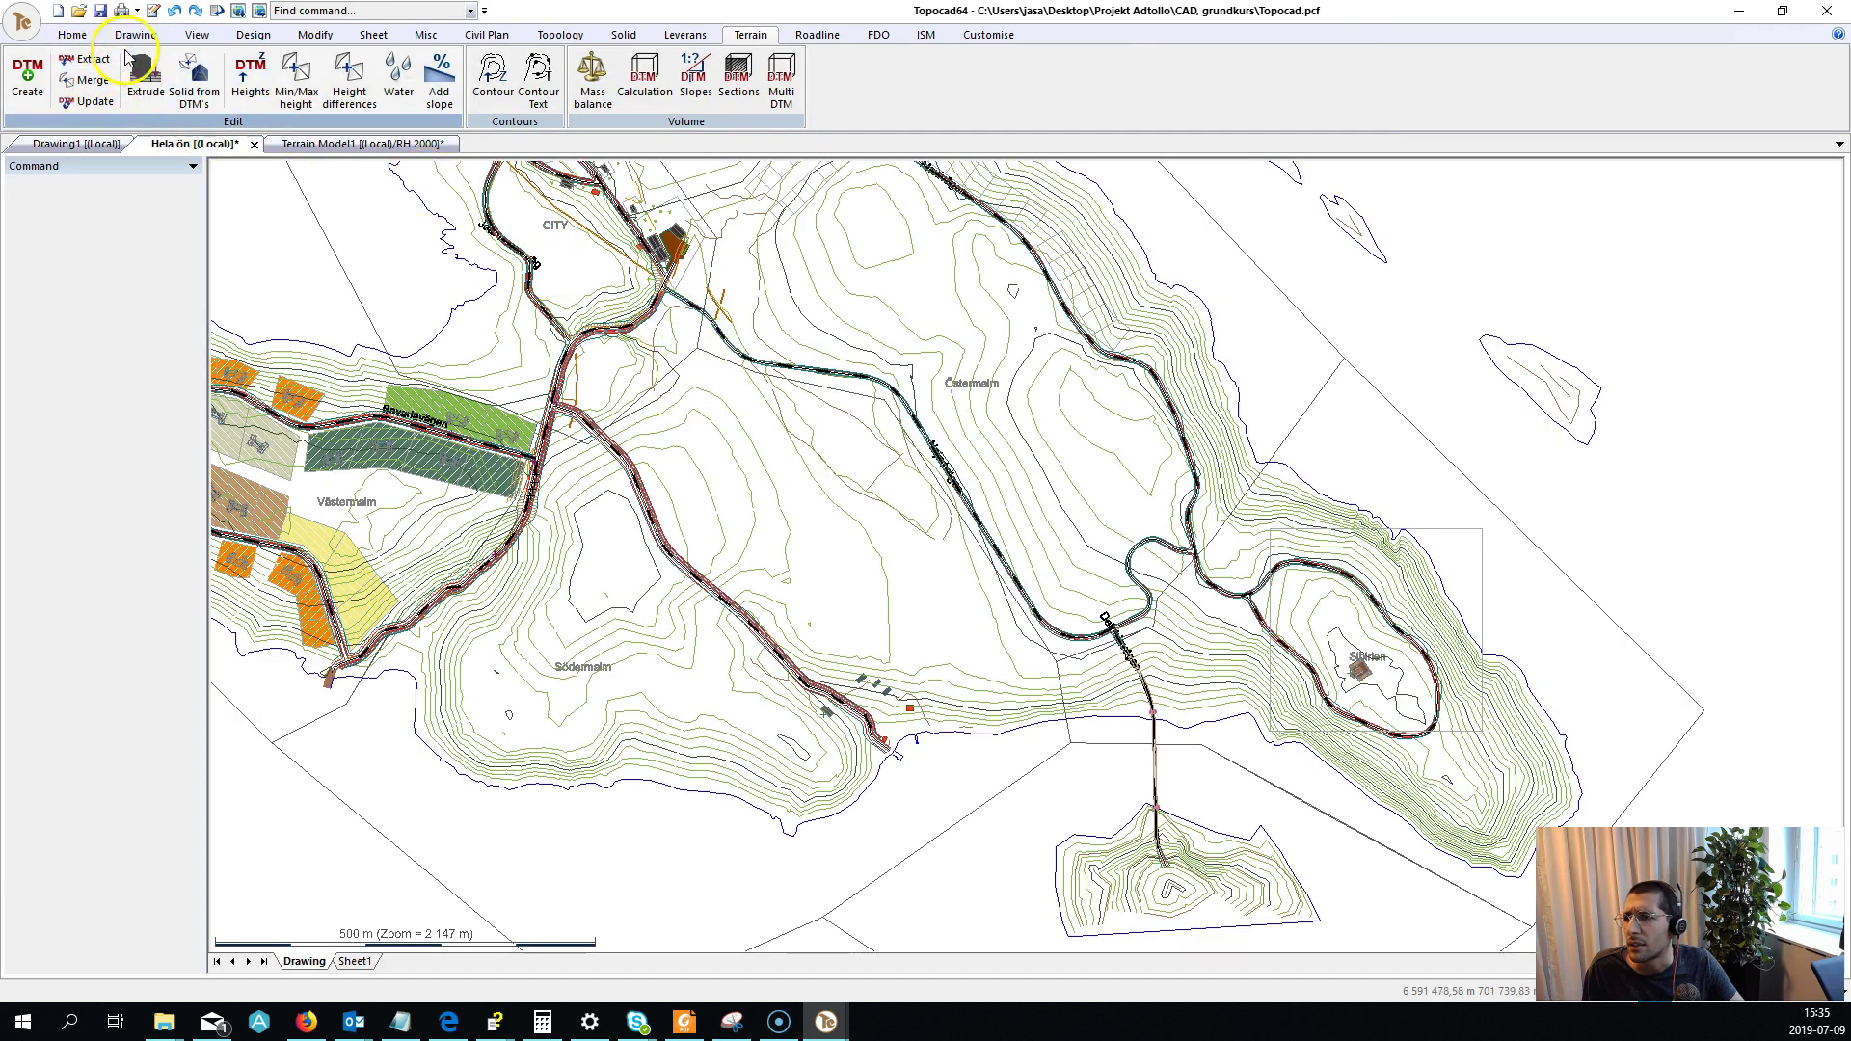
left_click(347, 144)
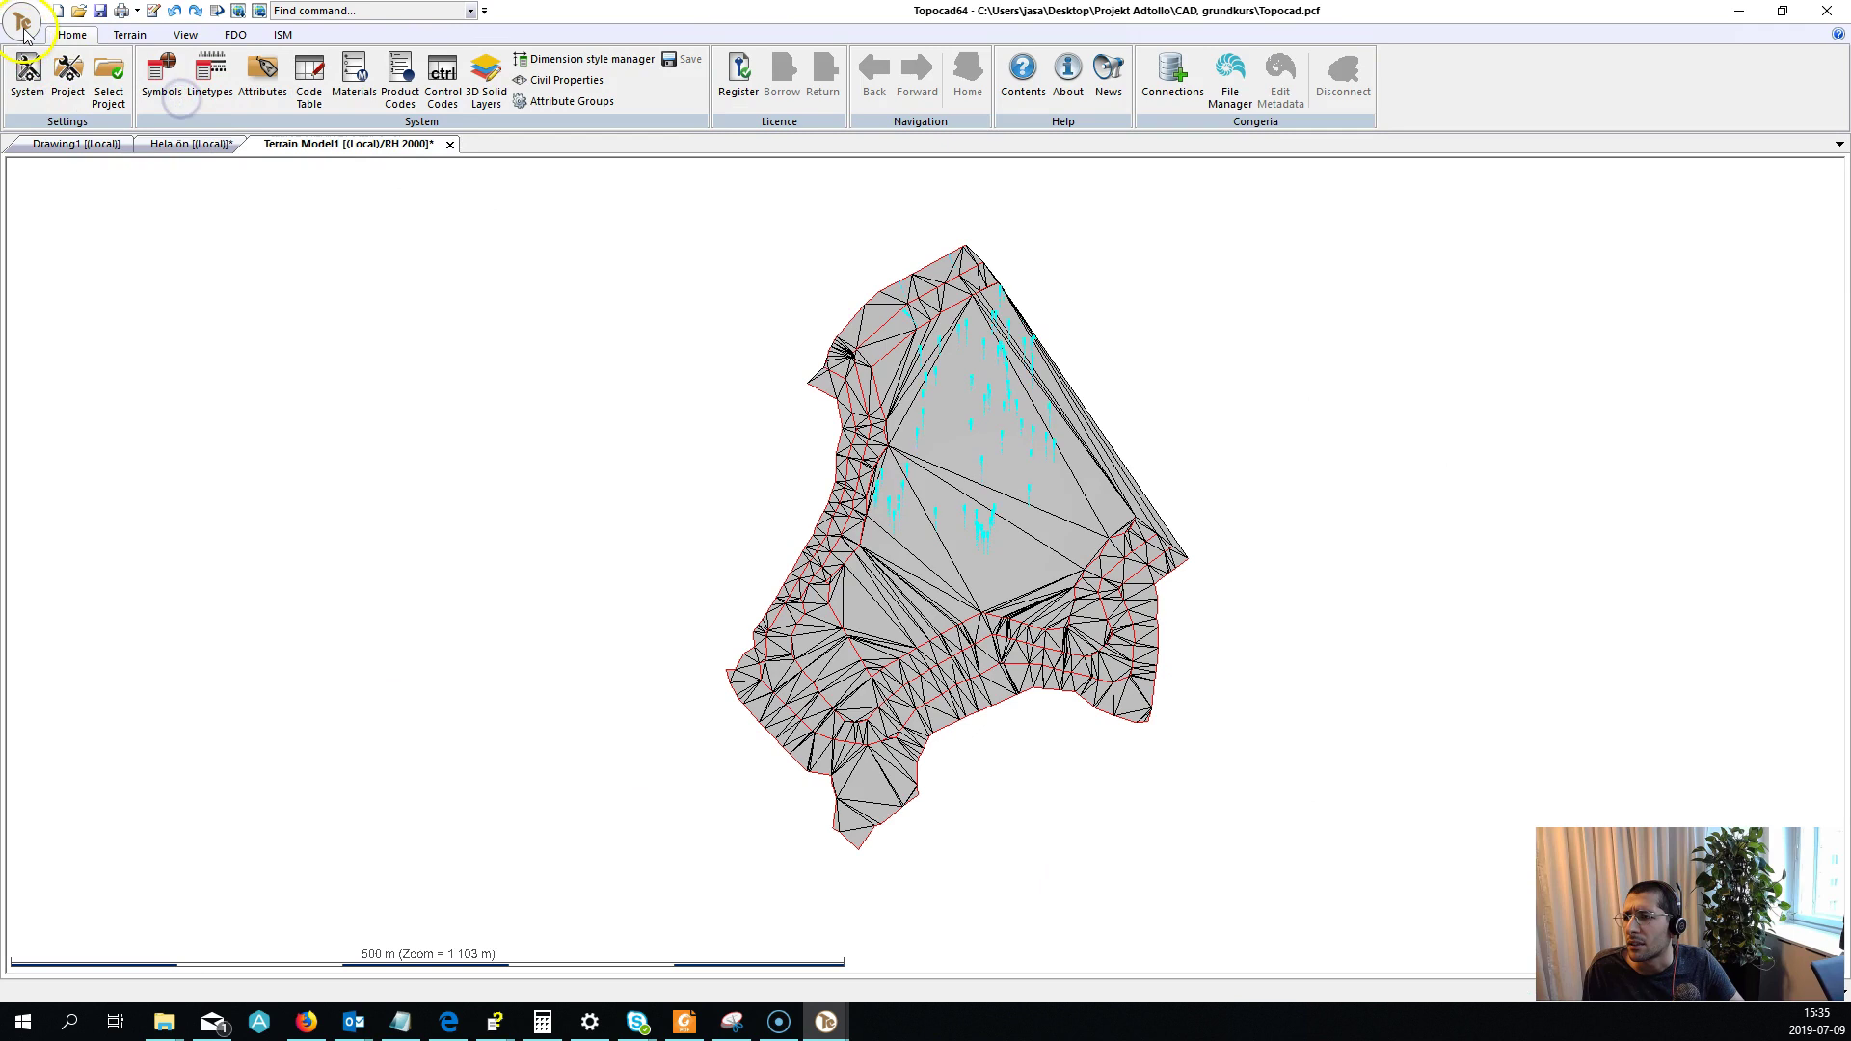
left_click(23, 26)
left_click(65, 223)
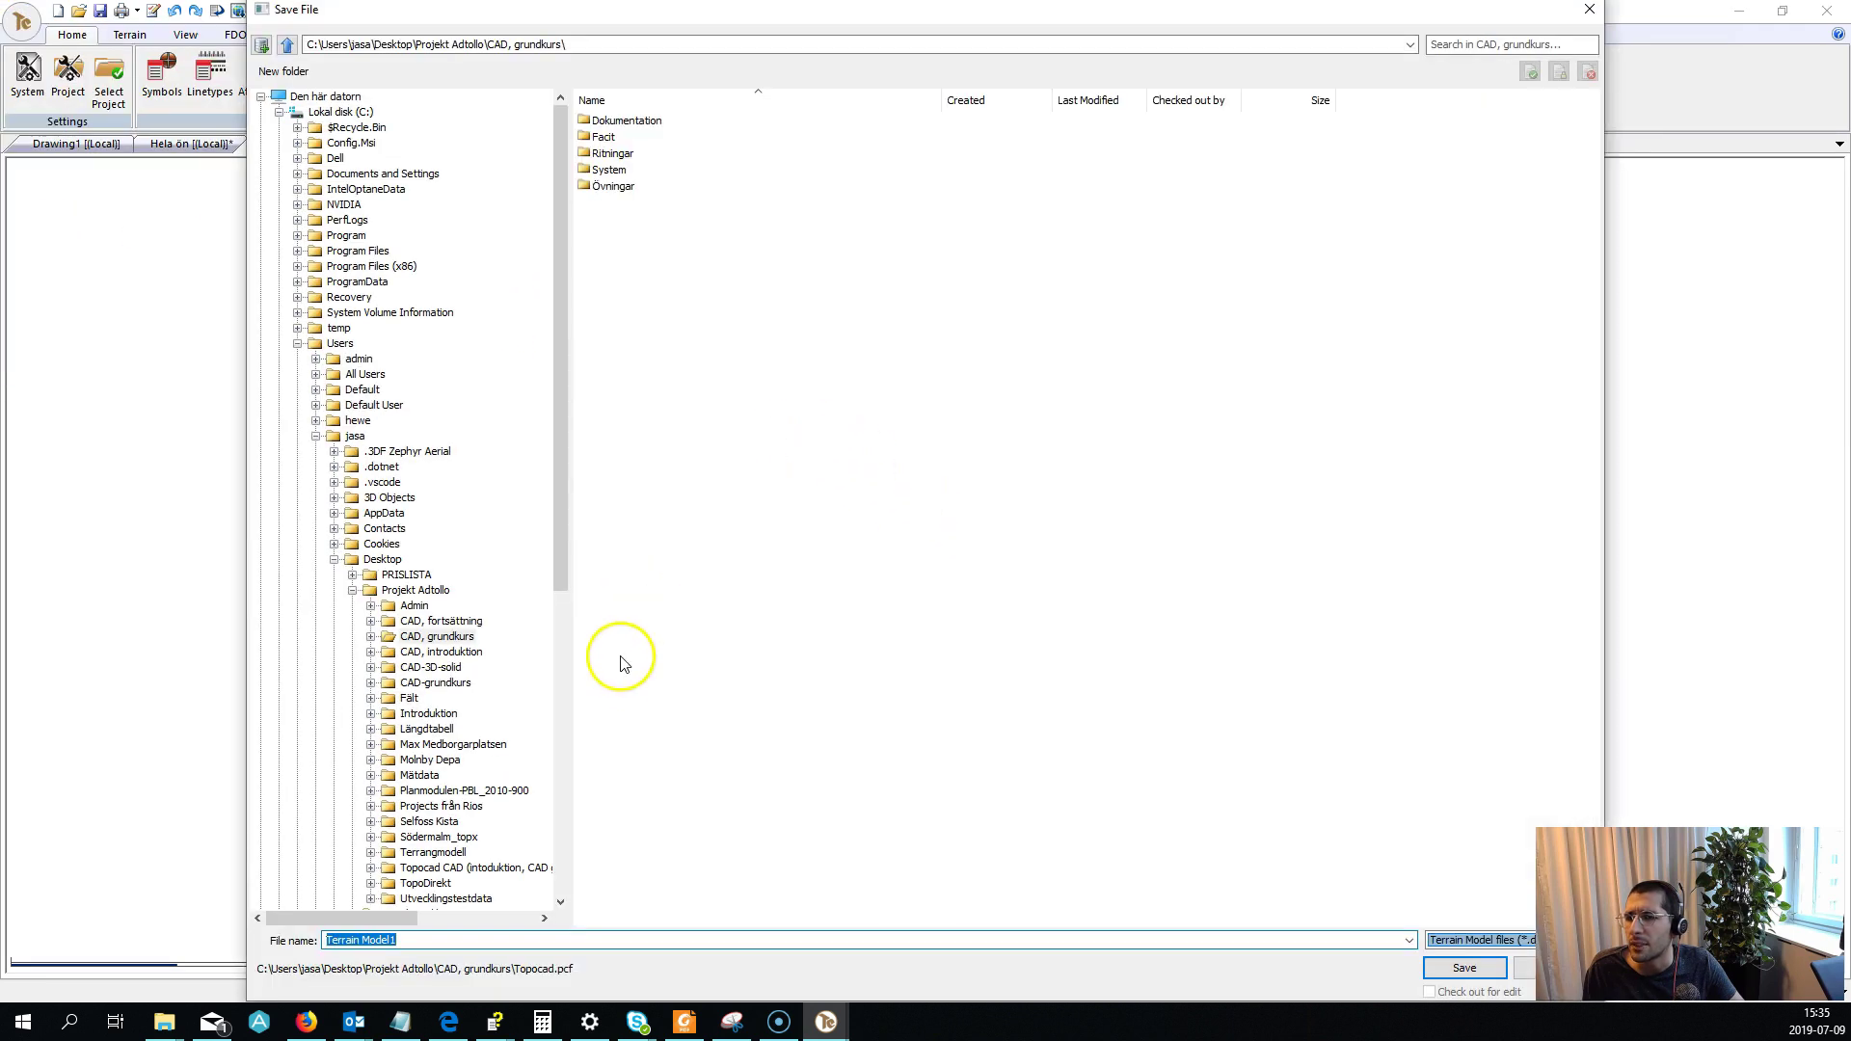
left_click(1463, 967)
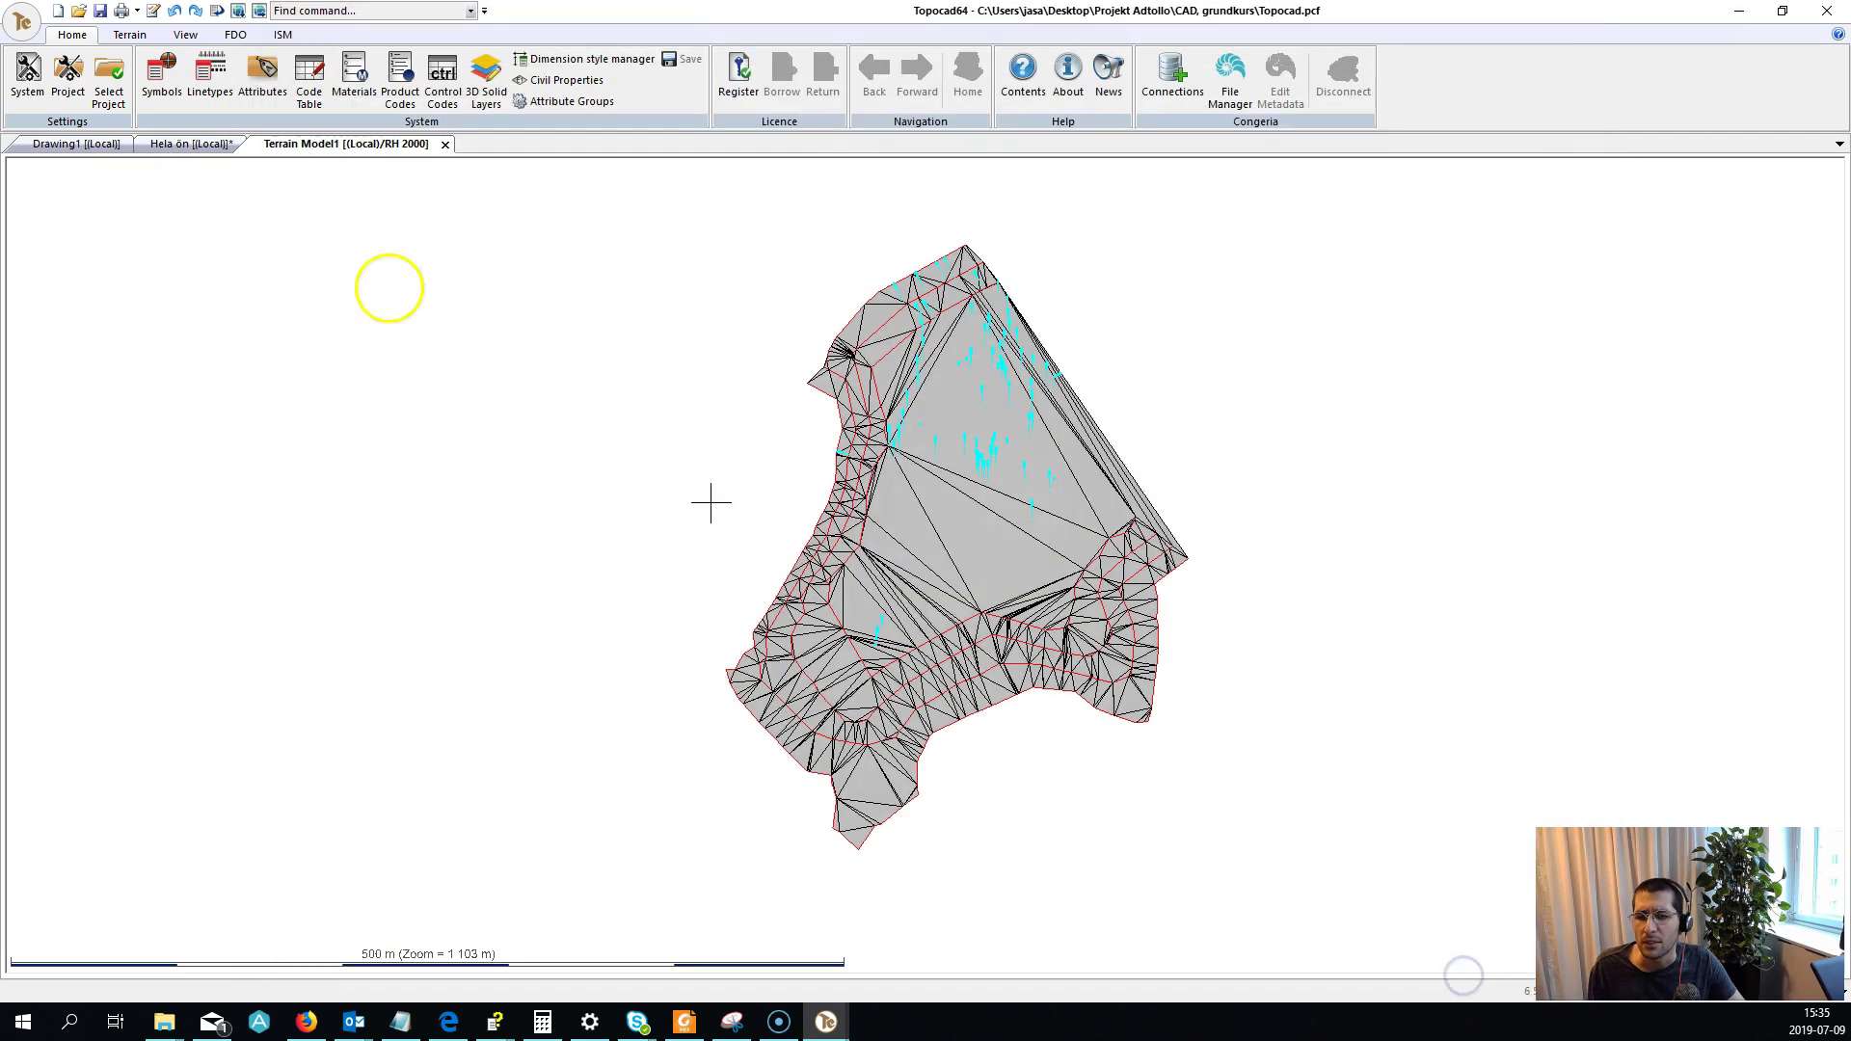
Switch to the Hela ön island drawing, save it, and show the Home tab.
left_click(181, 144)
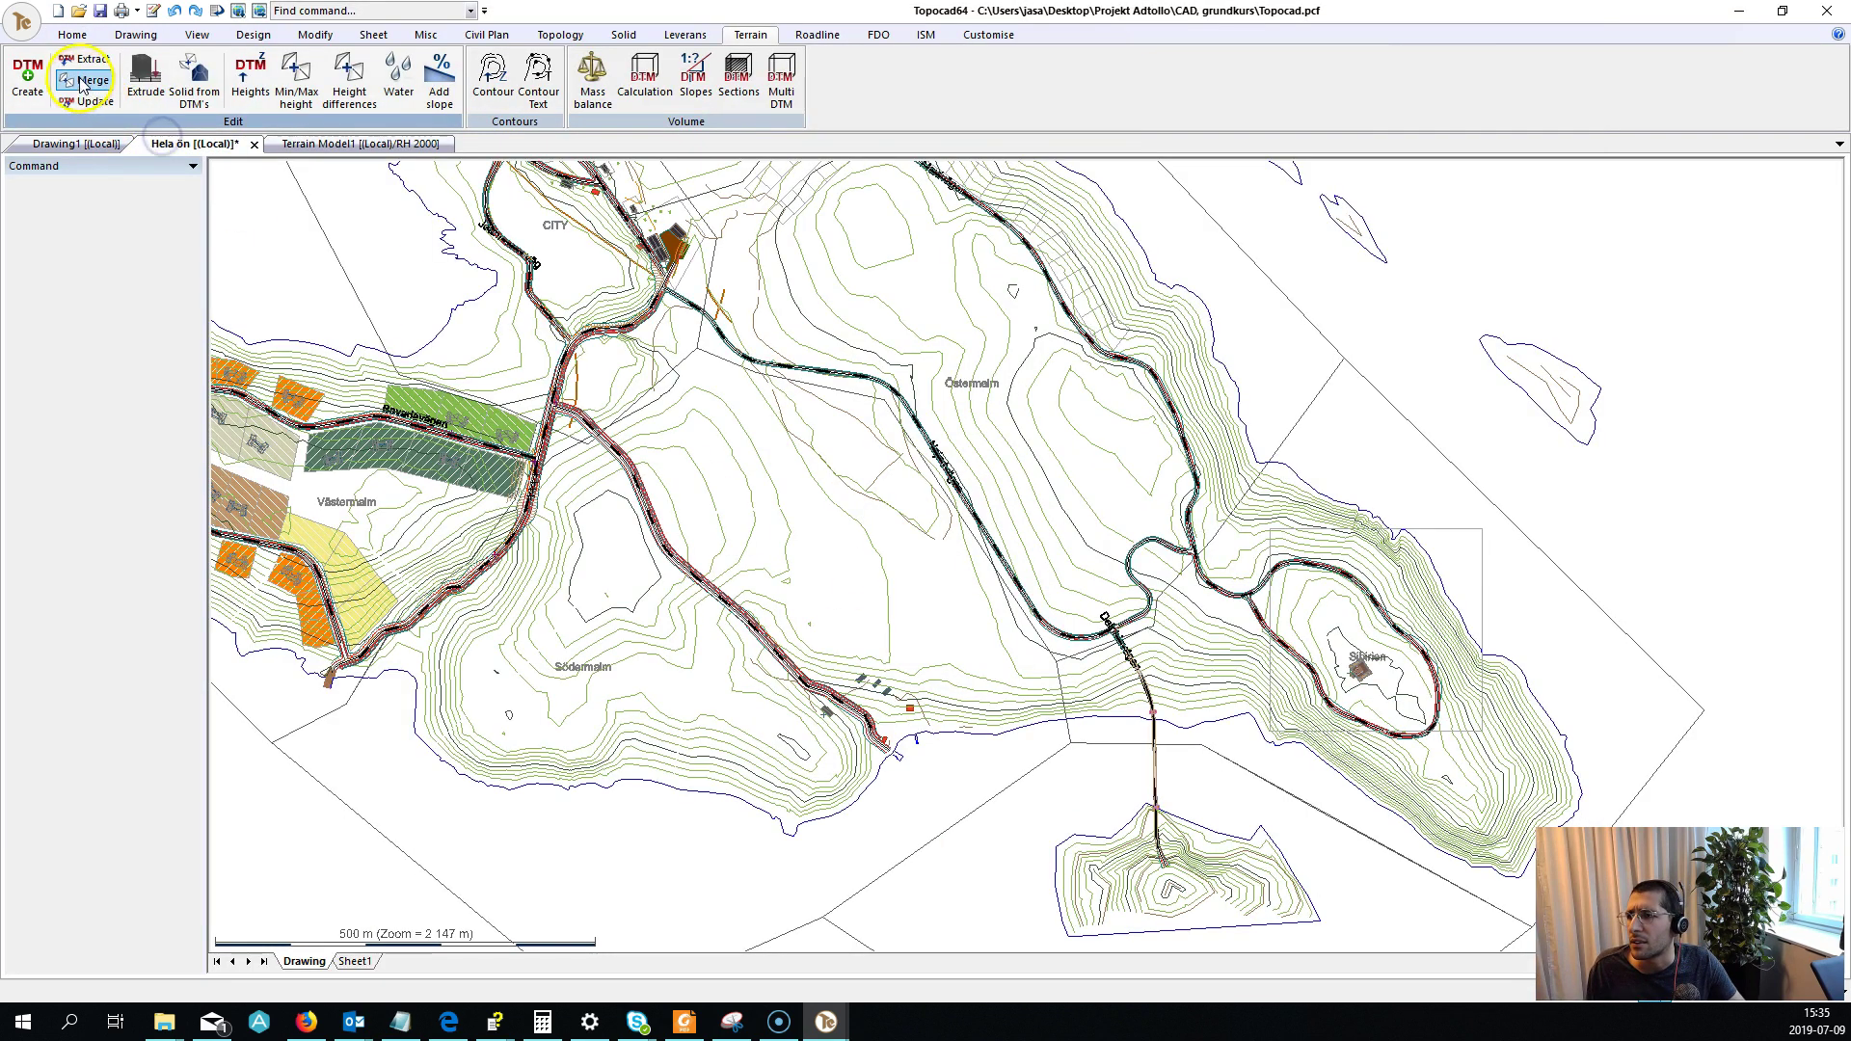
key("ctrl+s")
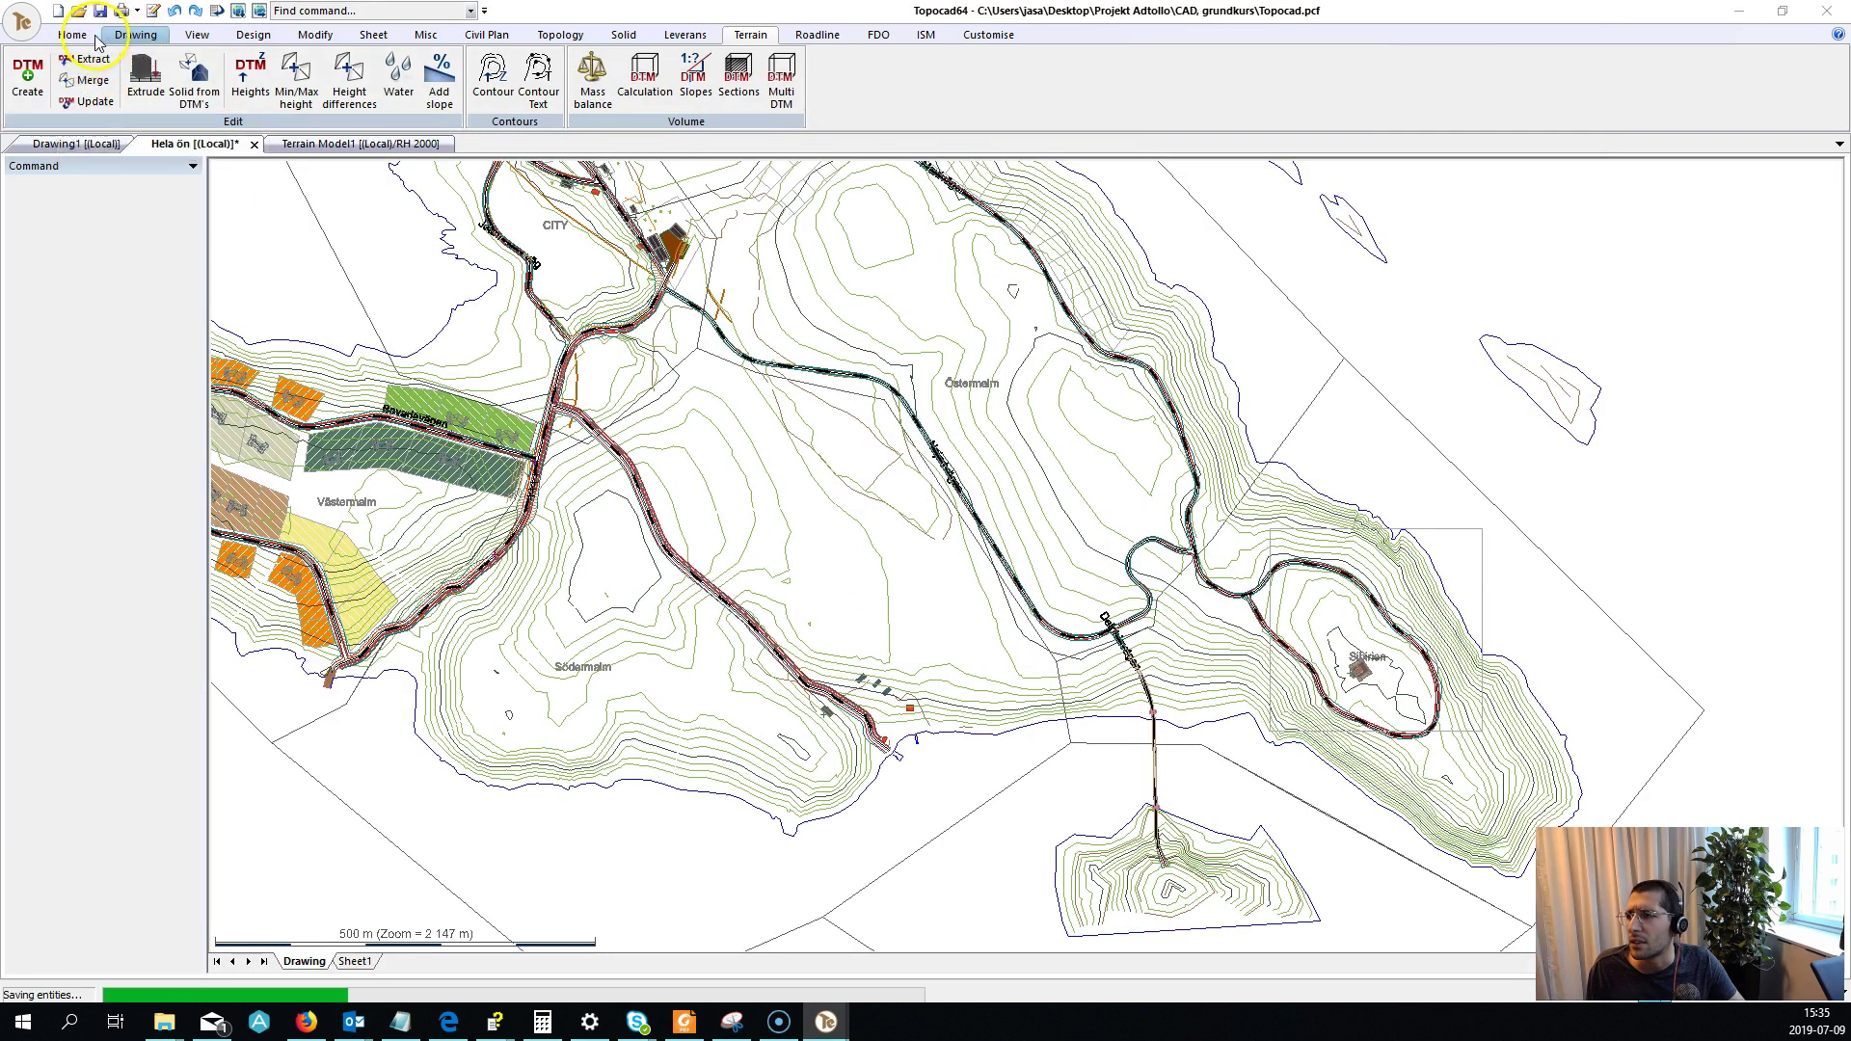
left_click(73, 36)
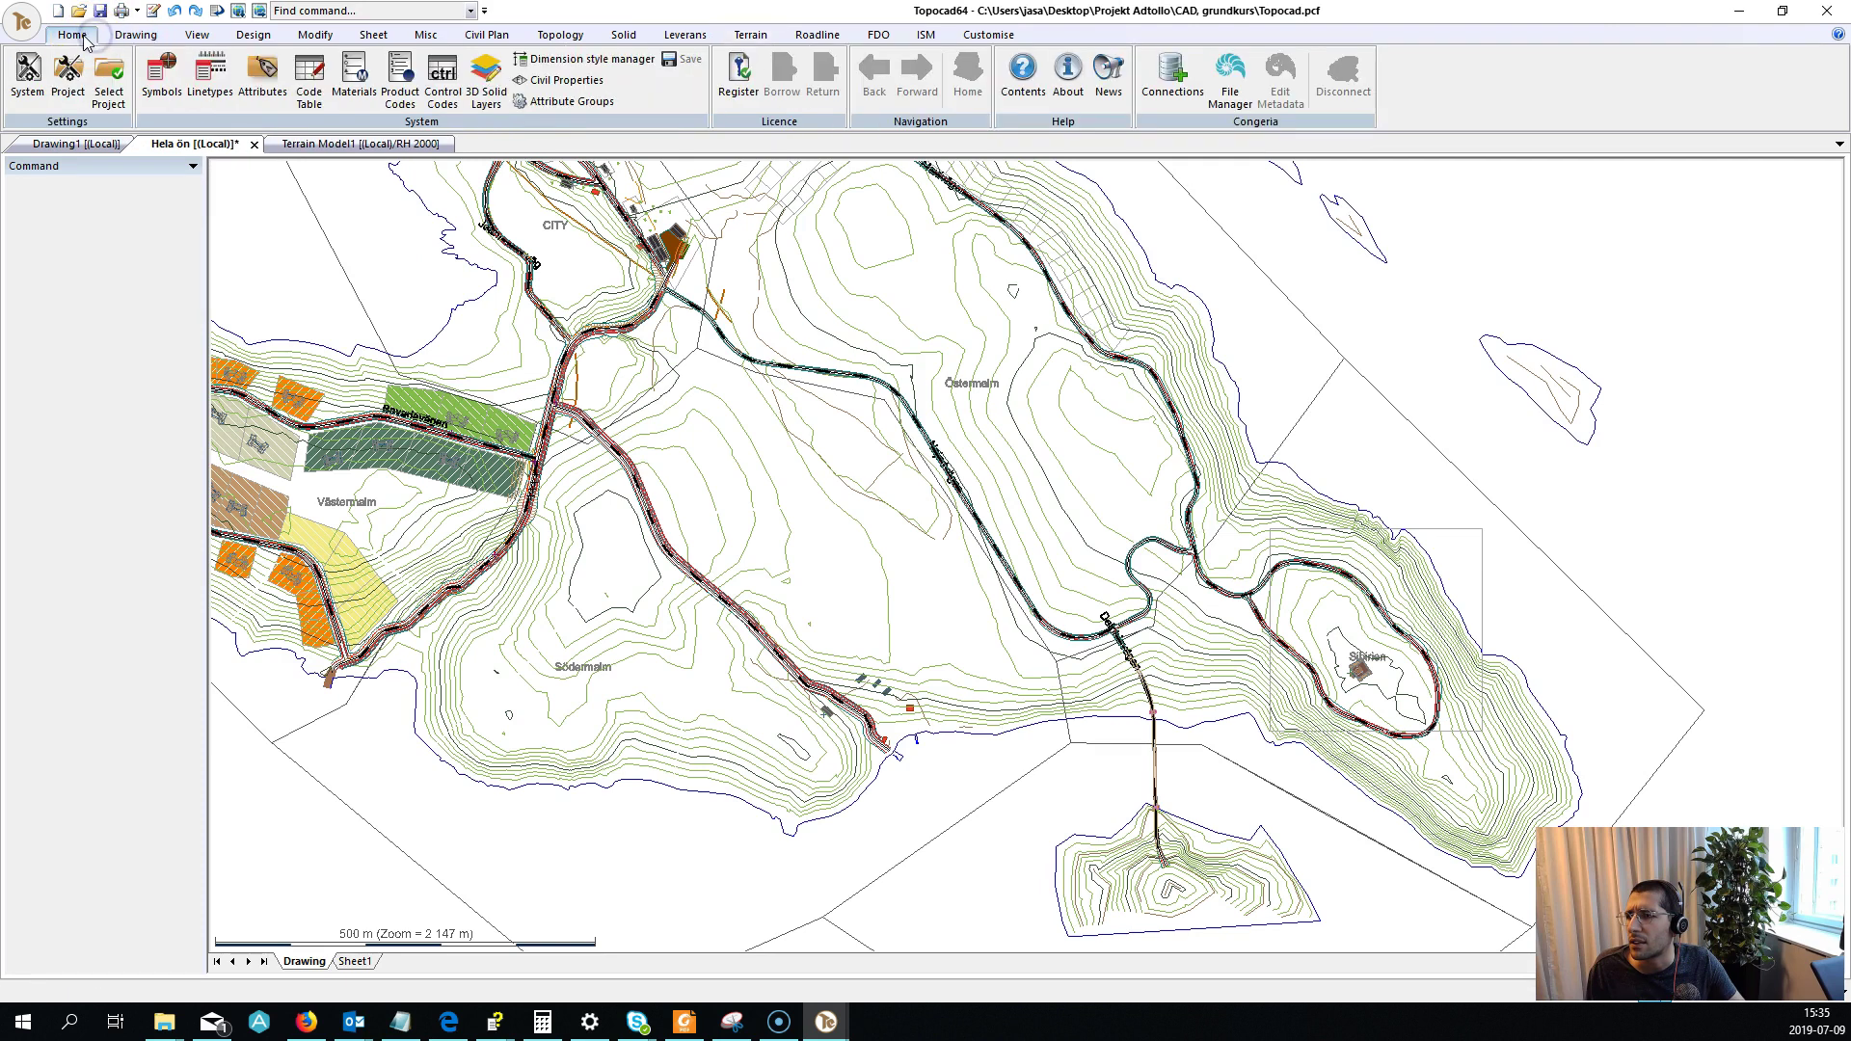
Import Terrain Model1.dtm into the Hela ön drawing and orbit around the grey surface.
left_click(135, 35)
left_click(28, 79)
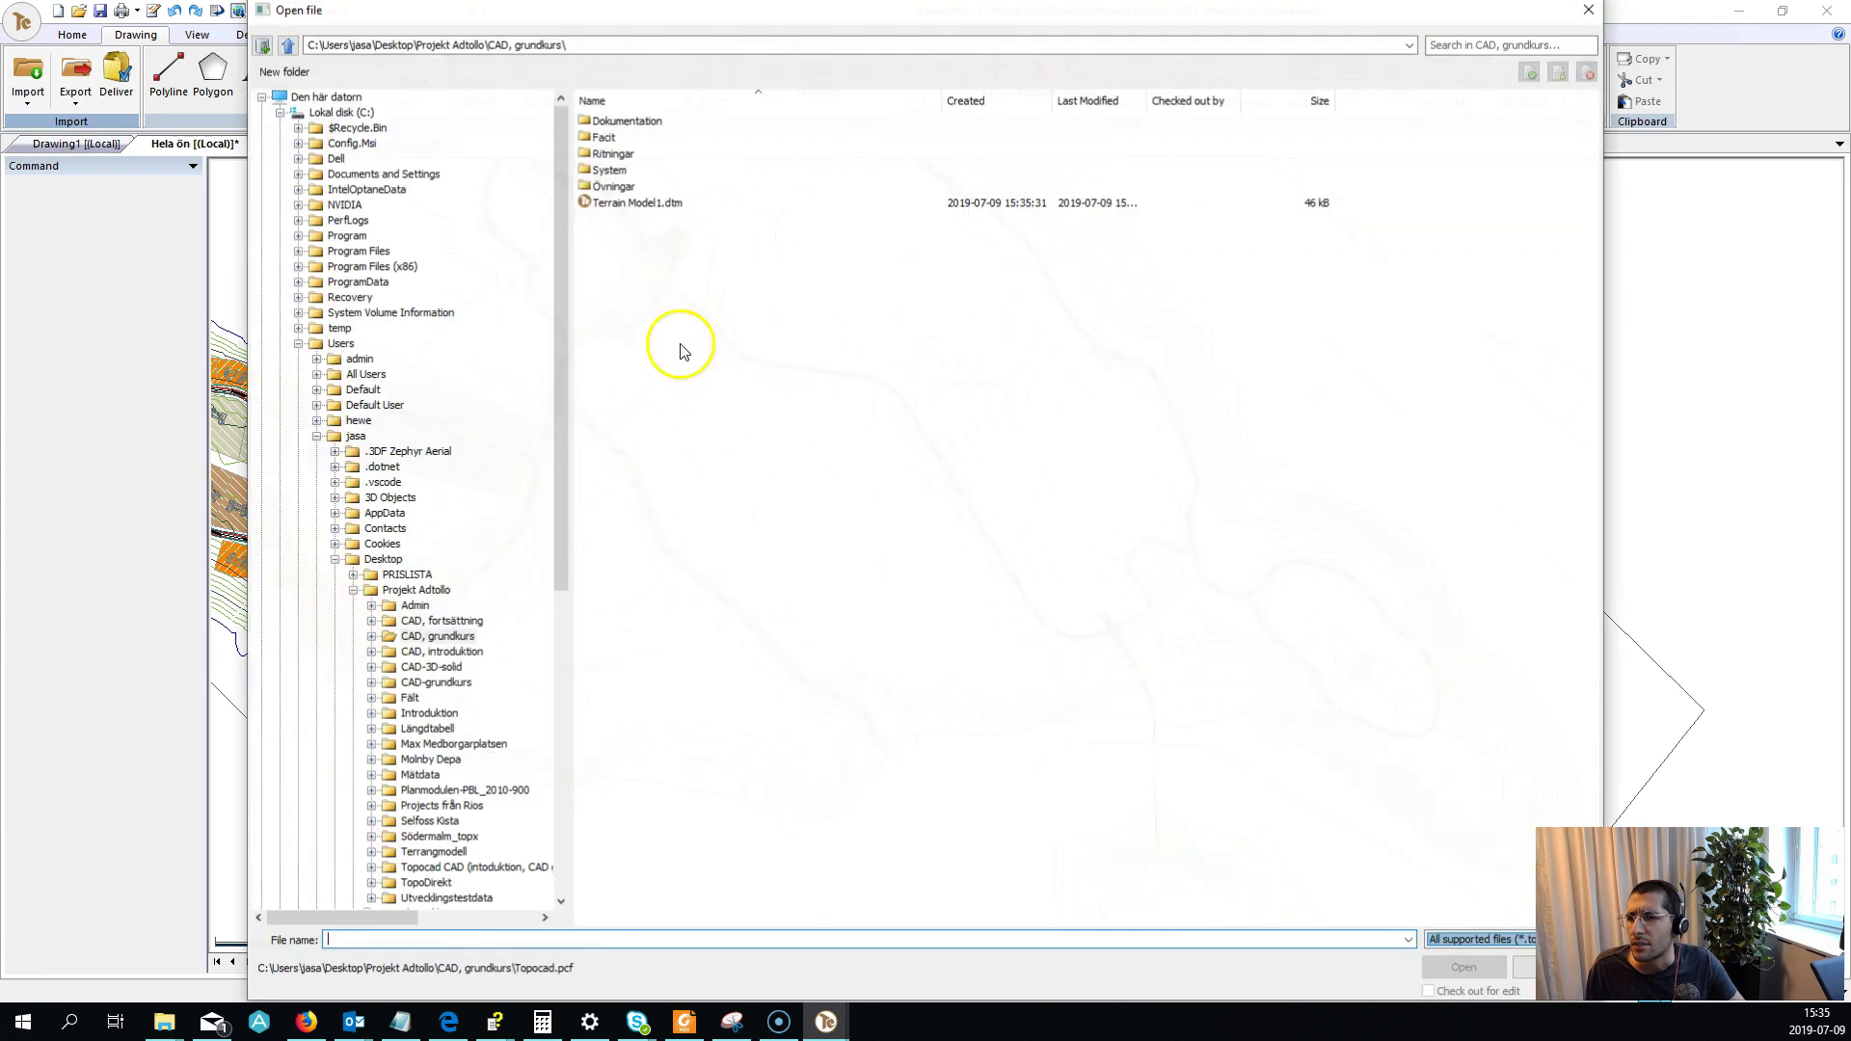
left_click(639, 203)
double_click(640, 203)
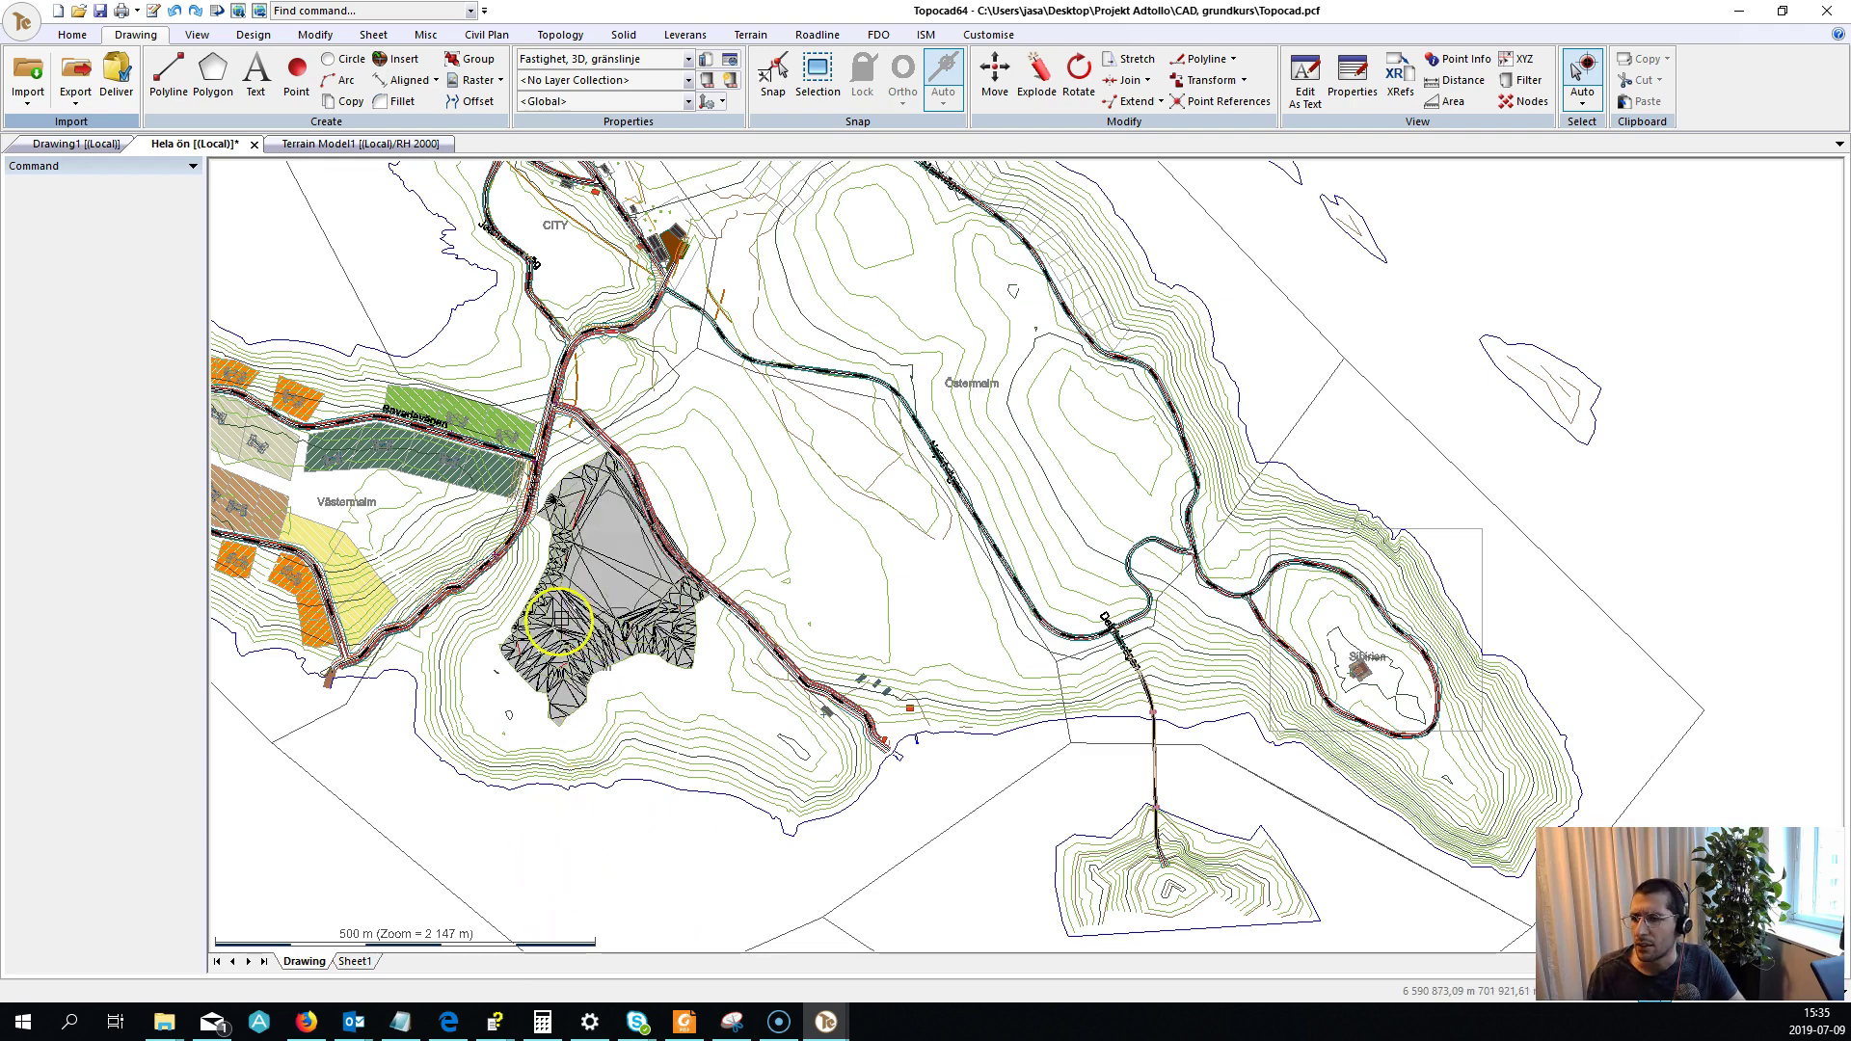
middle_click_drag(558, 623, 615, 708)
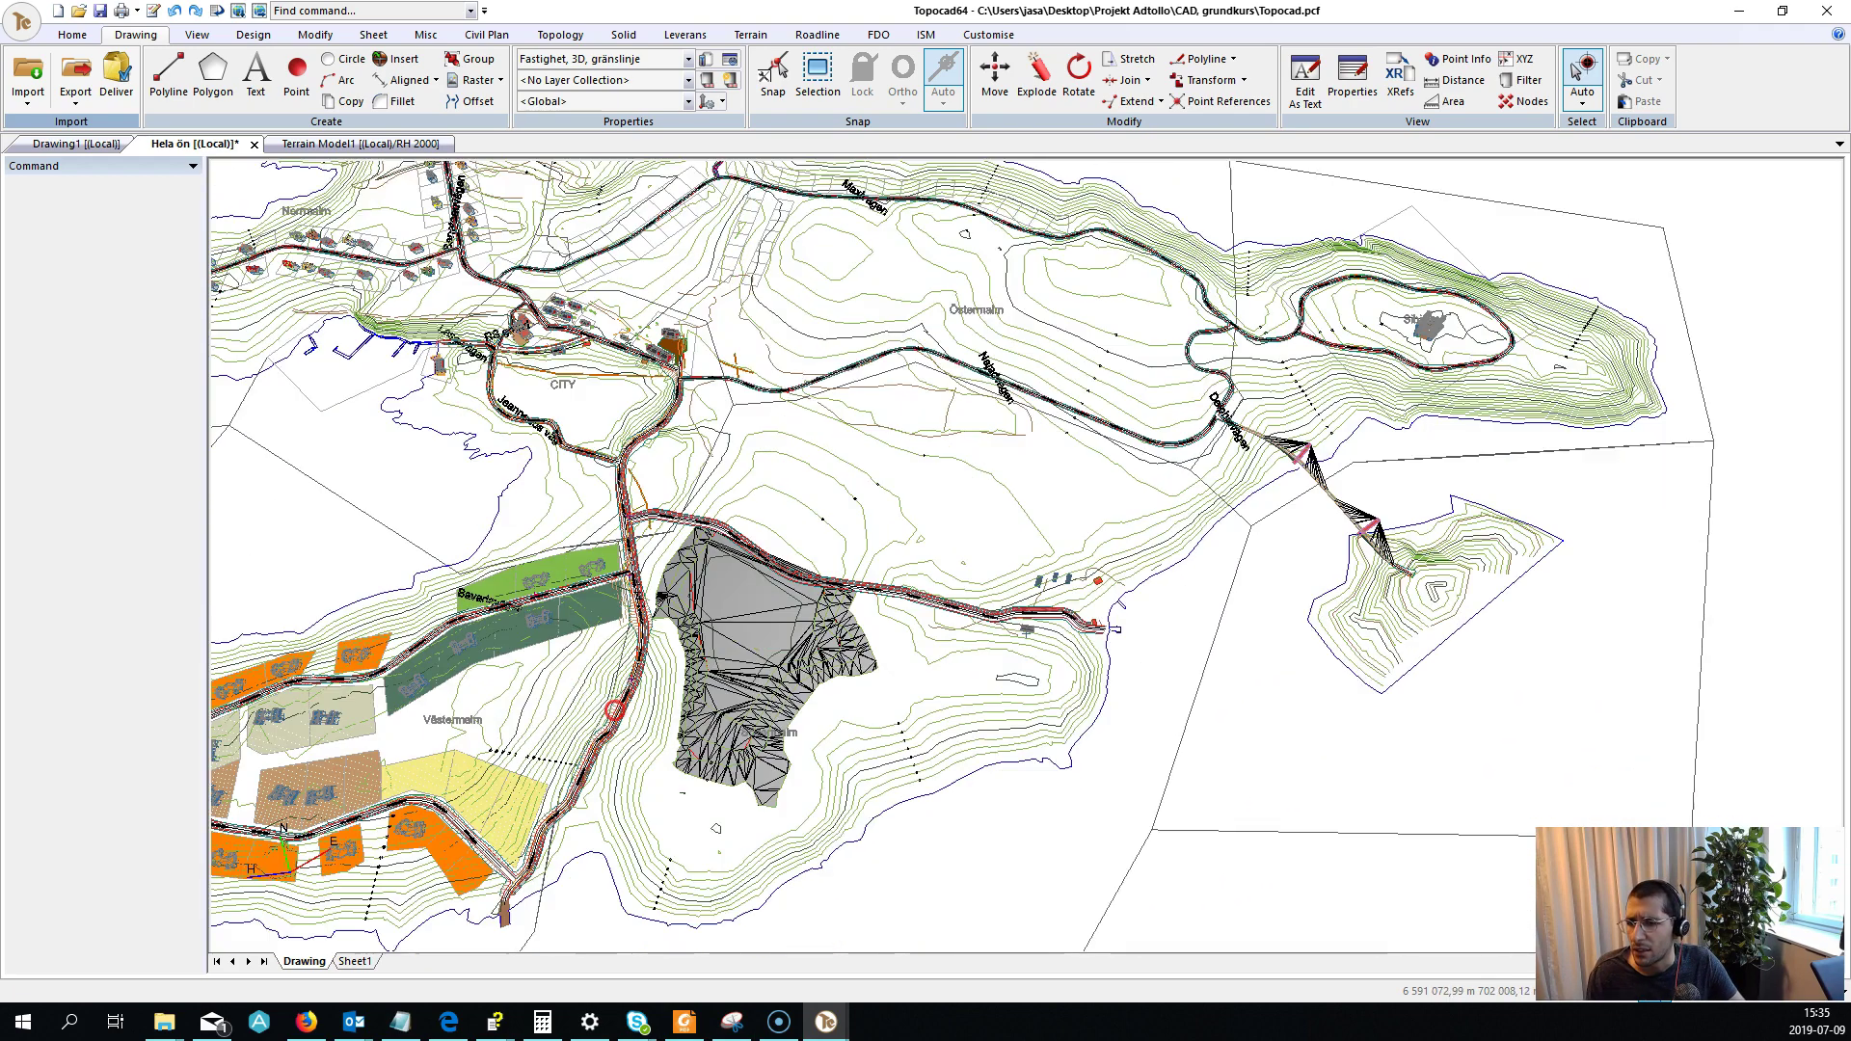
scroll(615, 709, "up", 1)
scroll(730, 643, "up", 1)
scroll(731, 625, "up", 1)
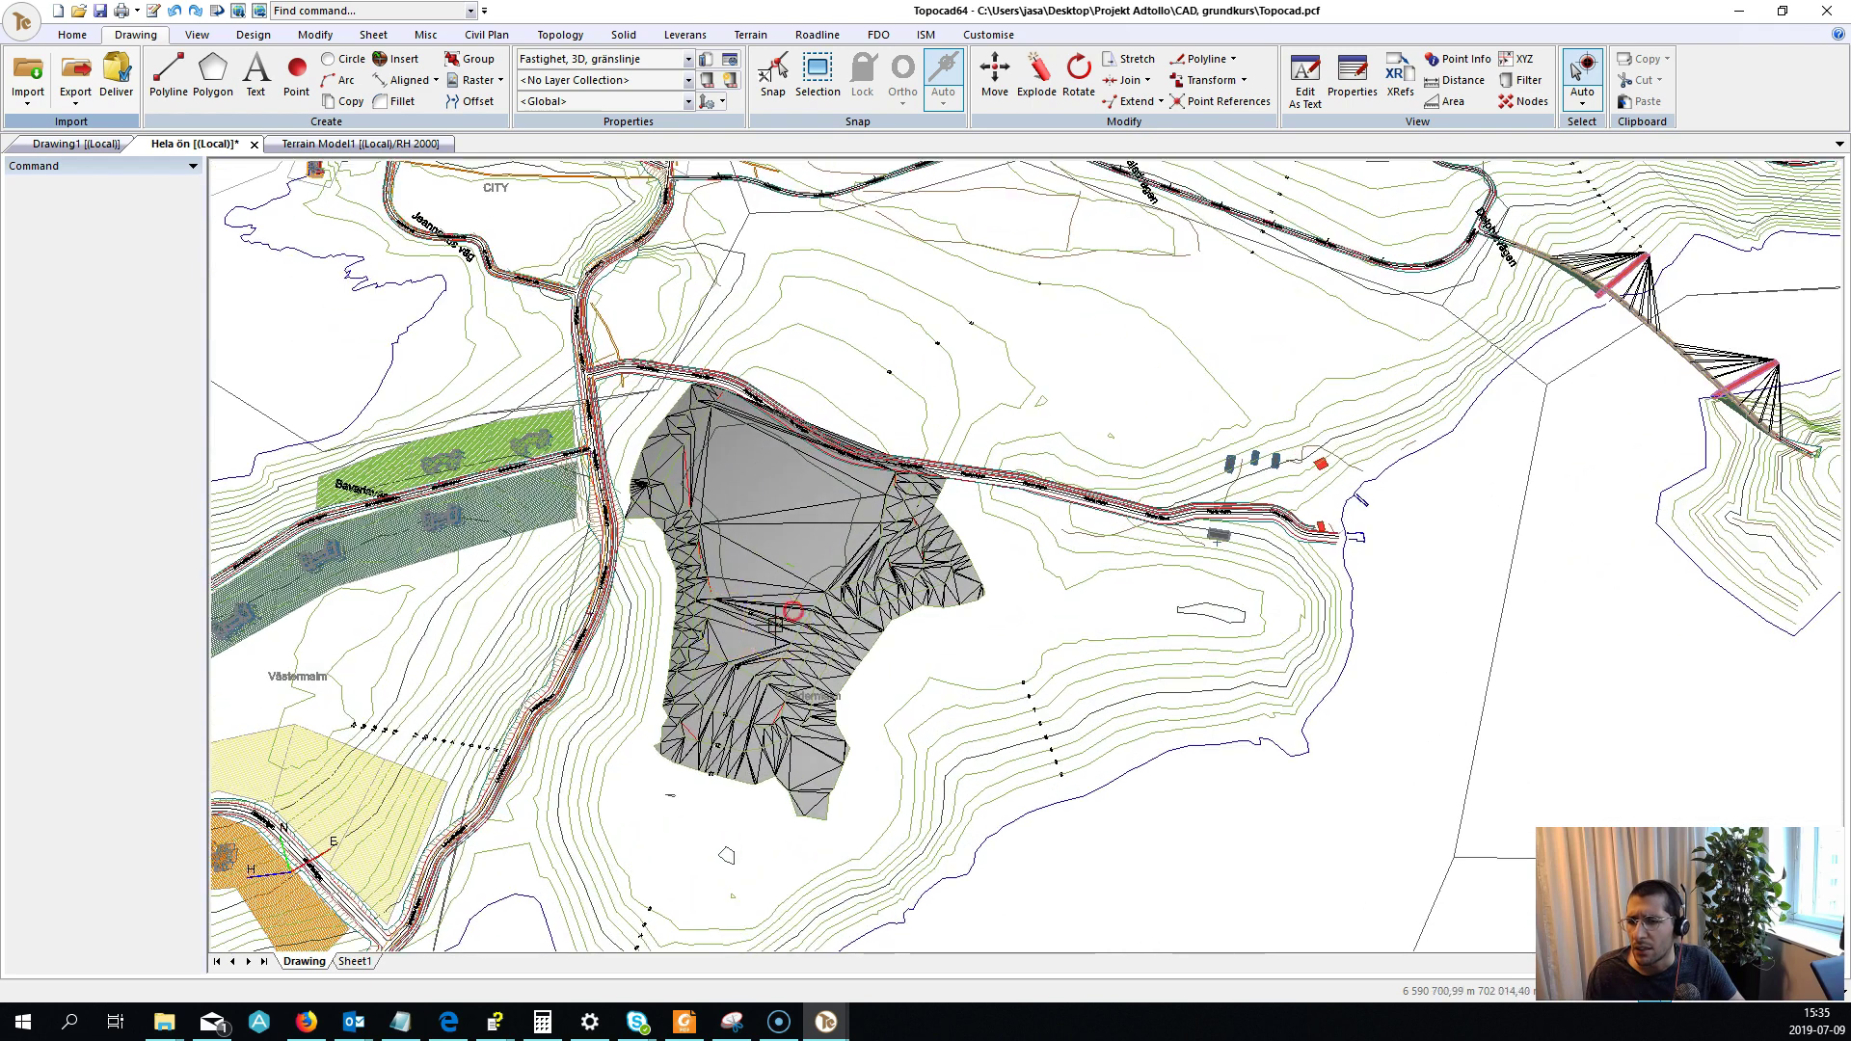
middle_click_drag(799, 605, 782, 622)
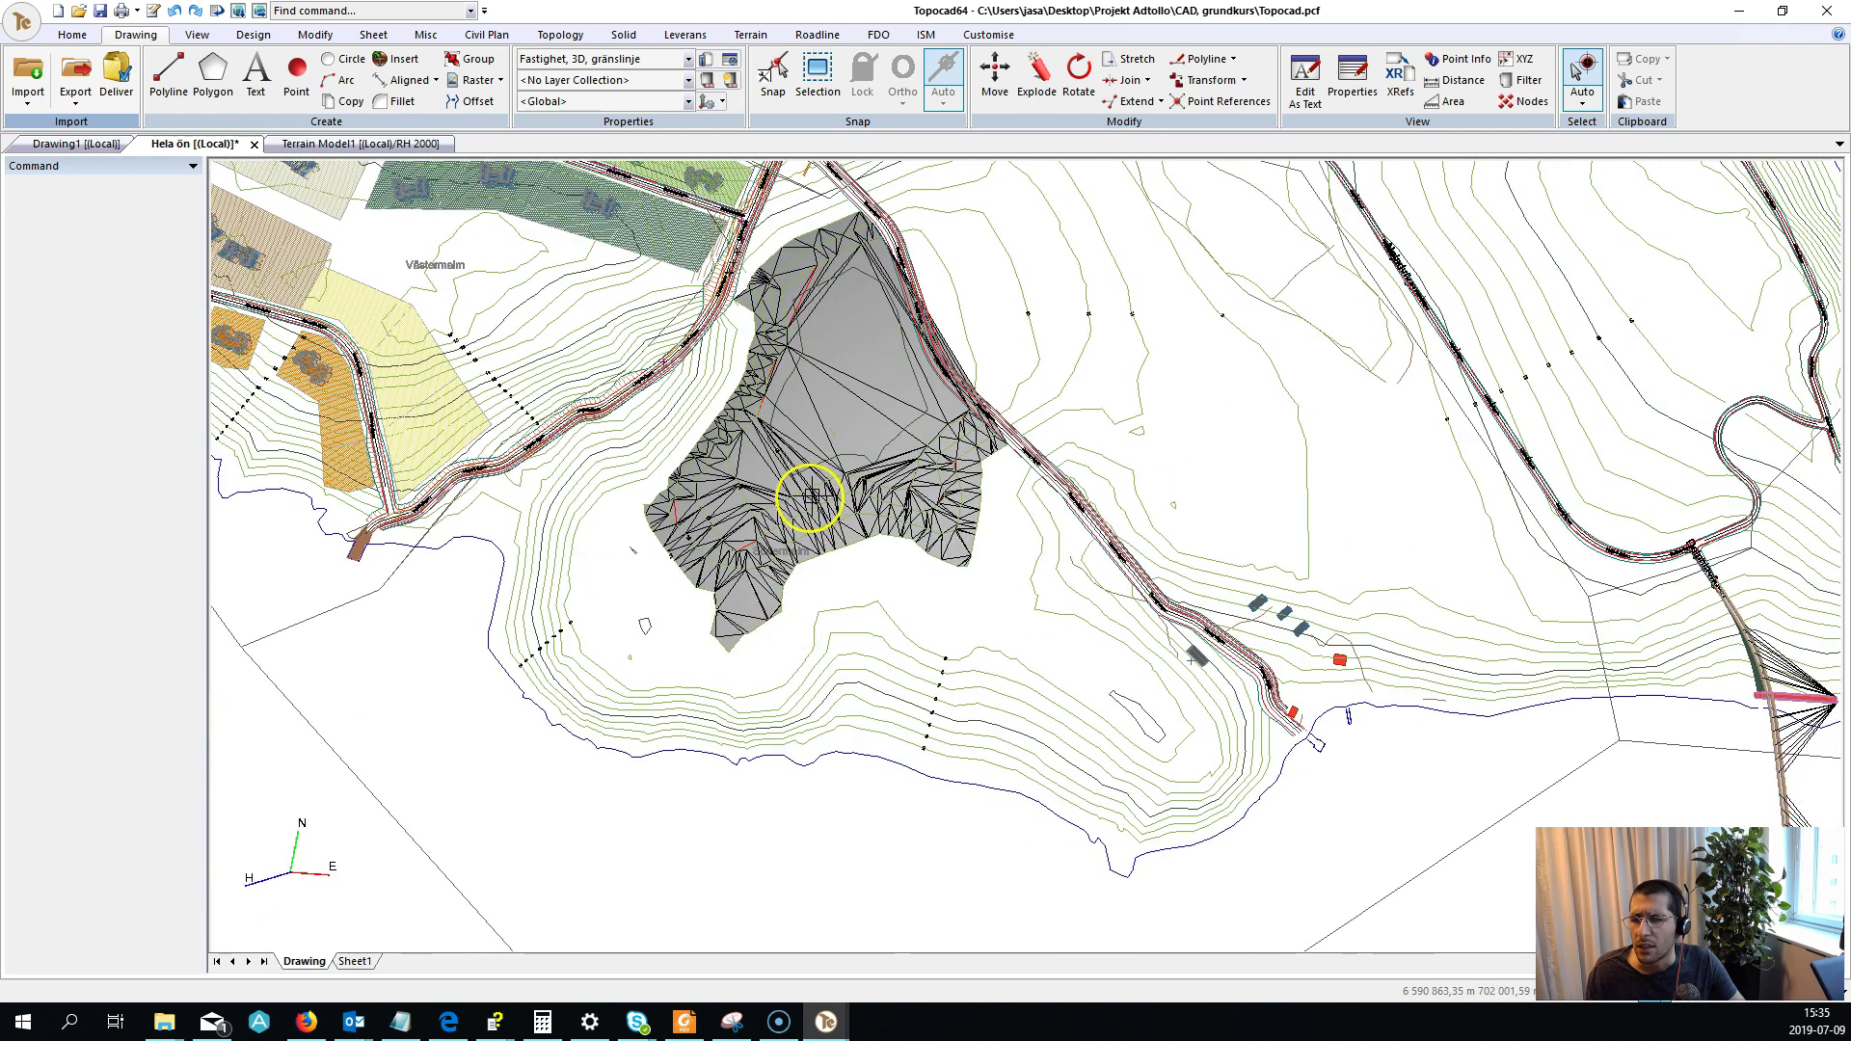
Toggle several times between the Sheet1 layout and the Drawing model space, ending on Drawing.
left_click(355, 962)
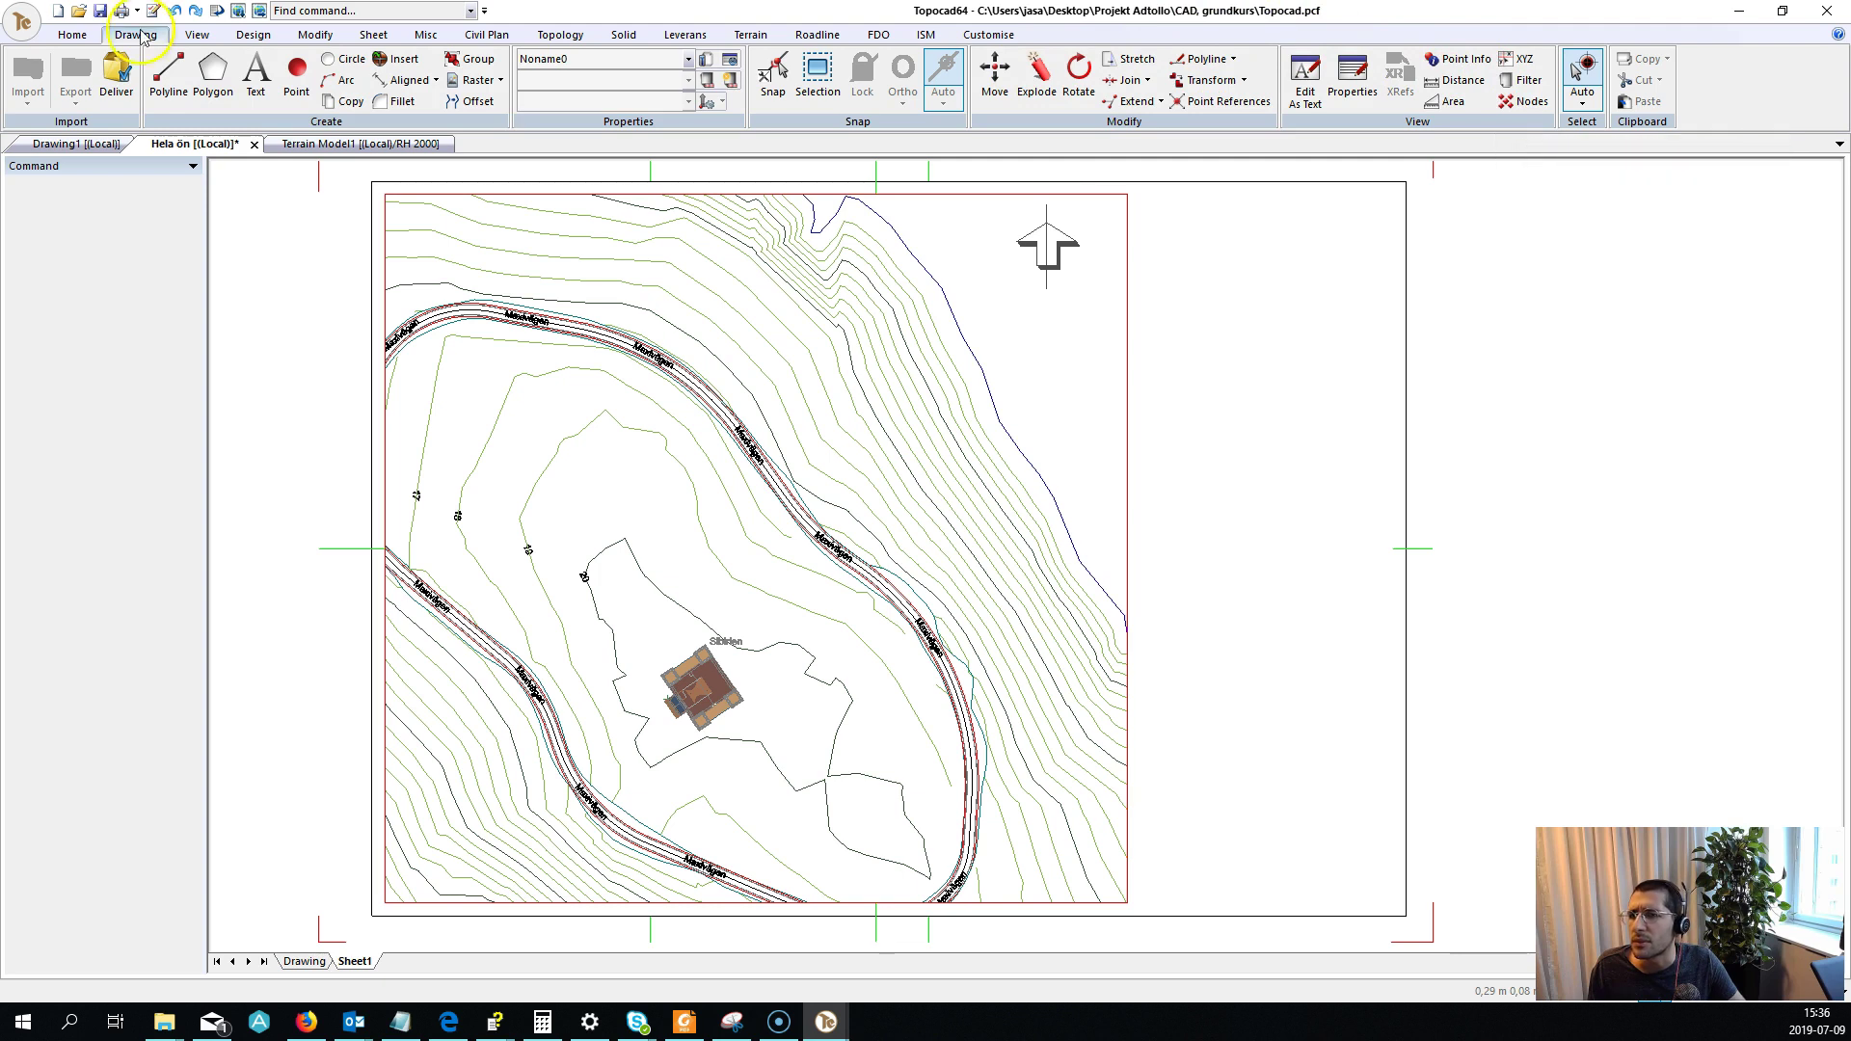
left_click(305, 961)
left_click(354, 961)
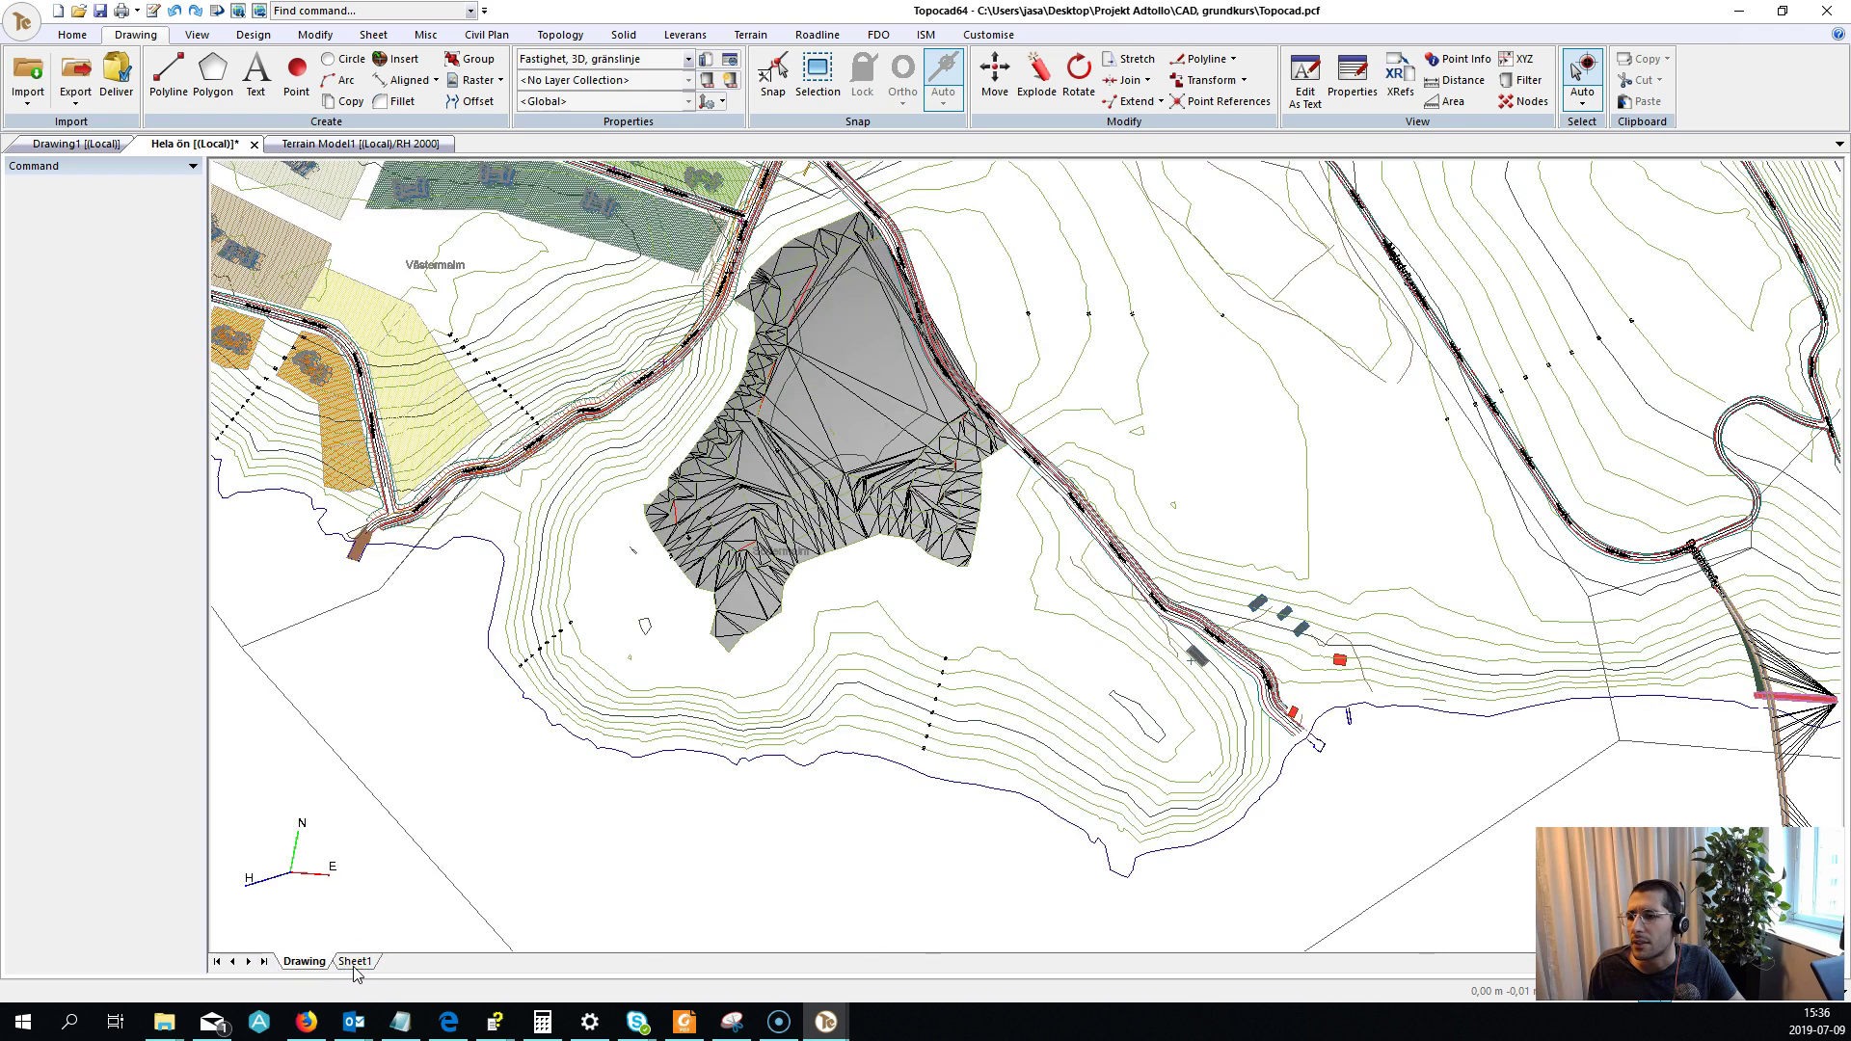
left_click(353, 962)
left_click(306, 963)
left_click(351, 961)
left_click(355, 962)
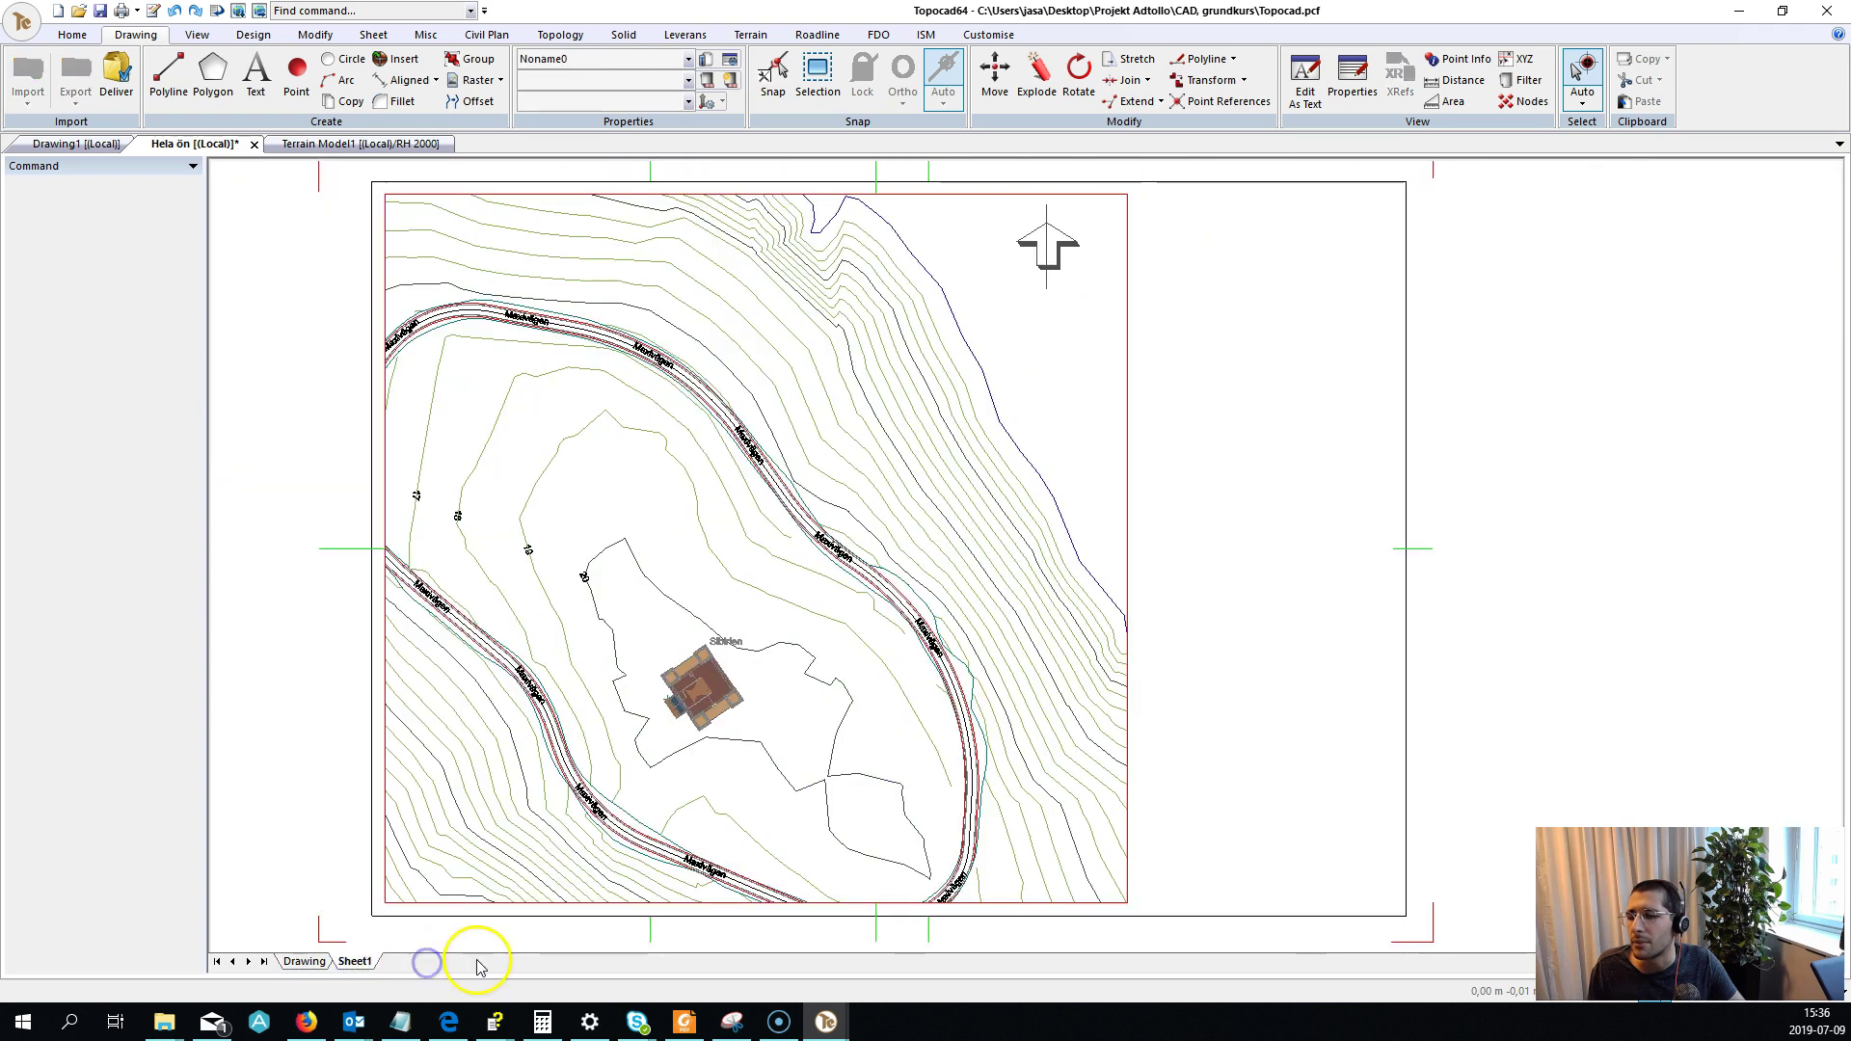
left_click(306, 962)
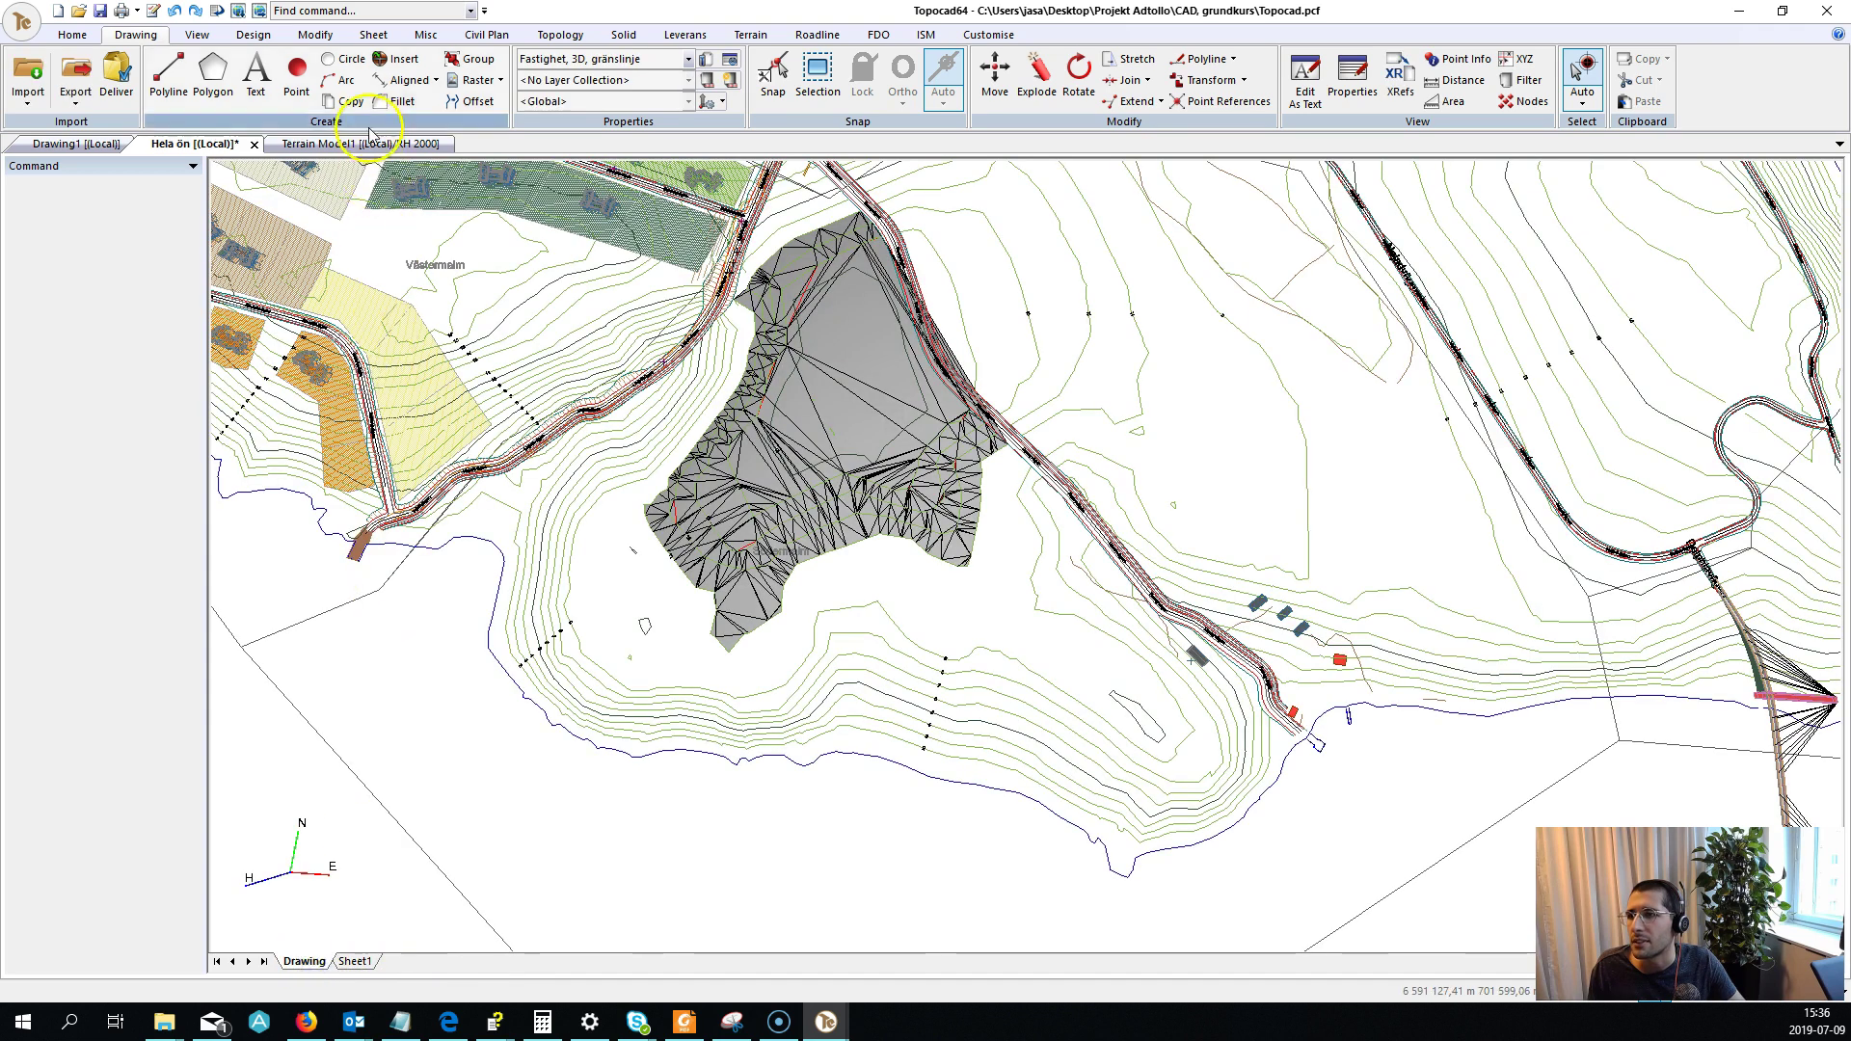
Cycle through the Drawing1, Hela ön and Terrain Model1 documents, ending on Terrain Model1.
left_click(358, 148)
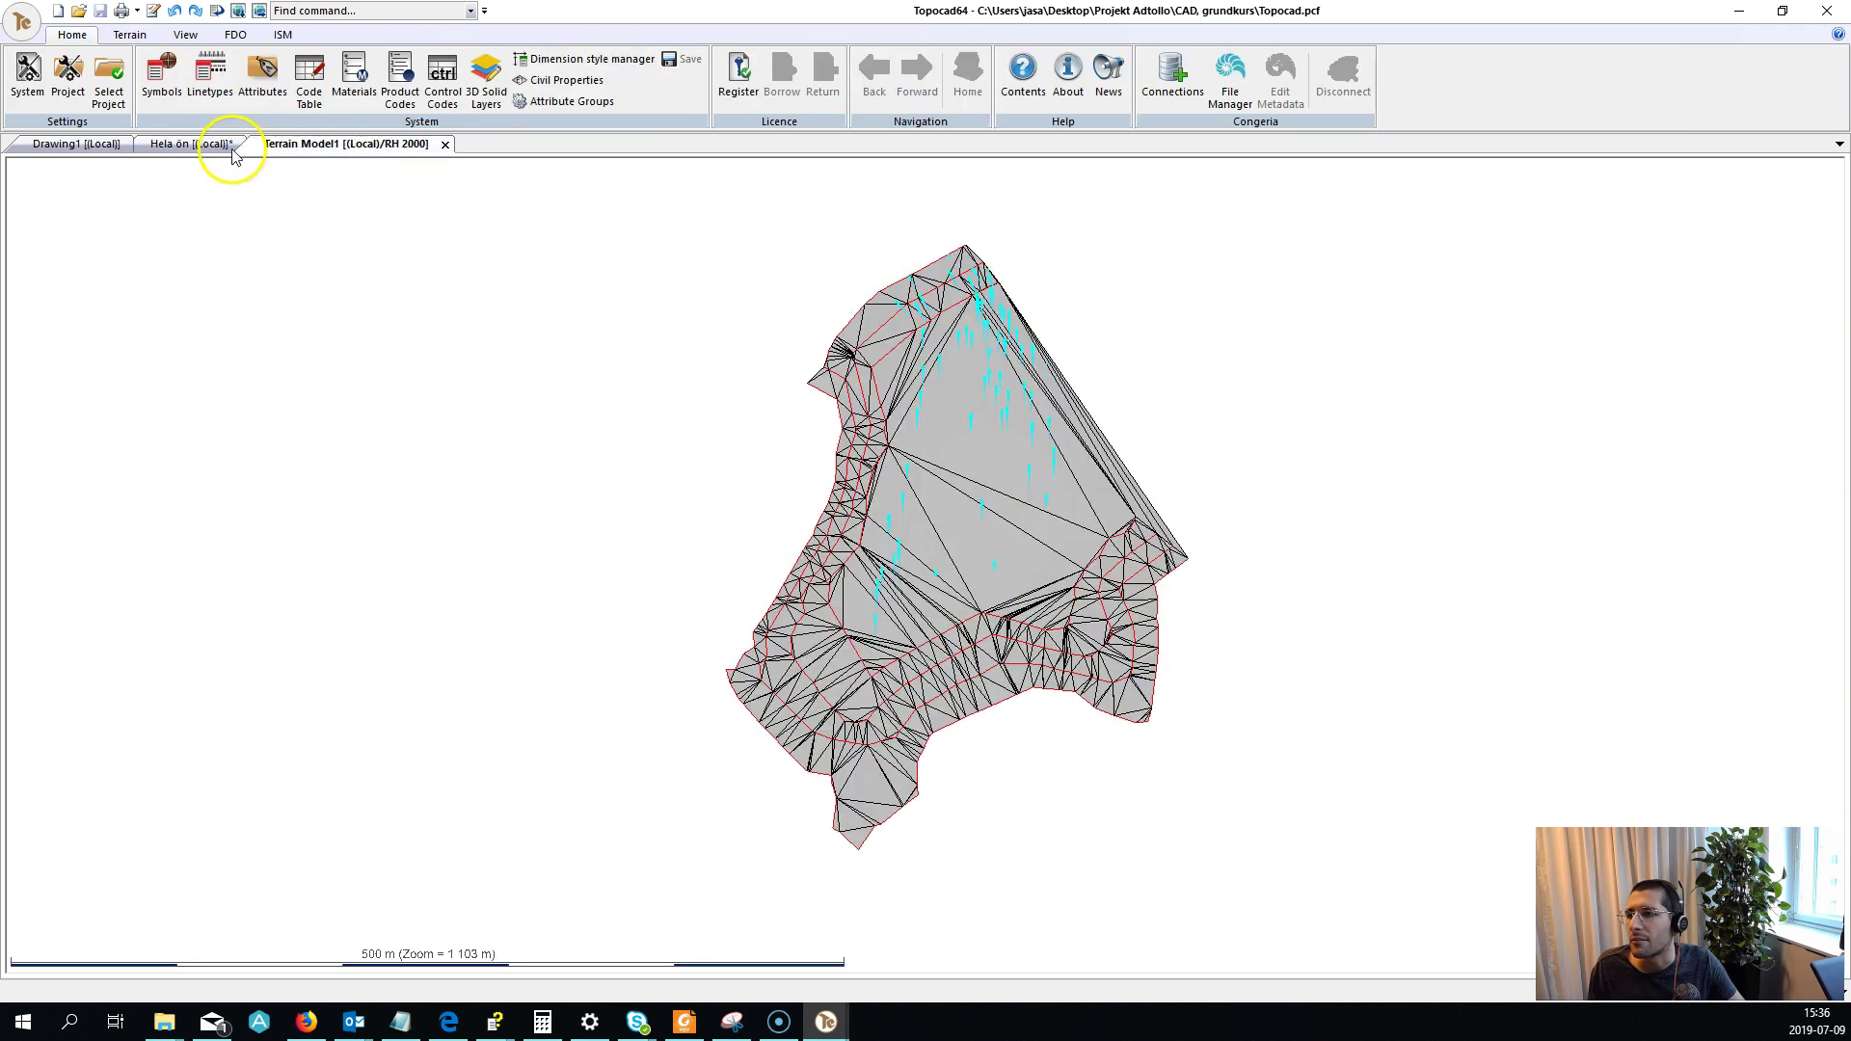
left_click(193, 145)
left_click(81, 144)
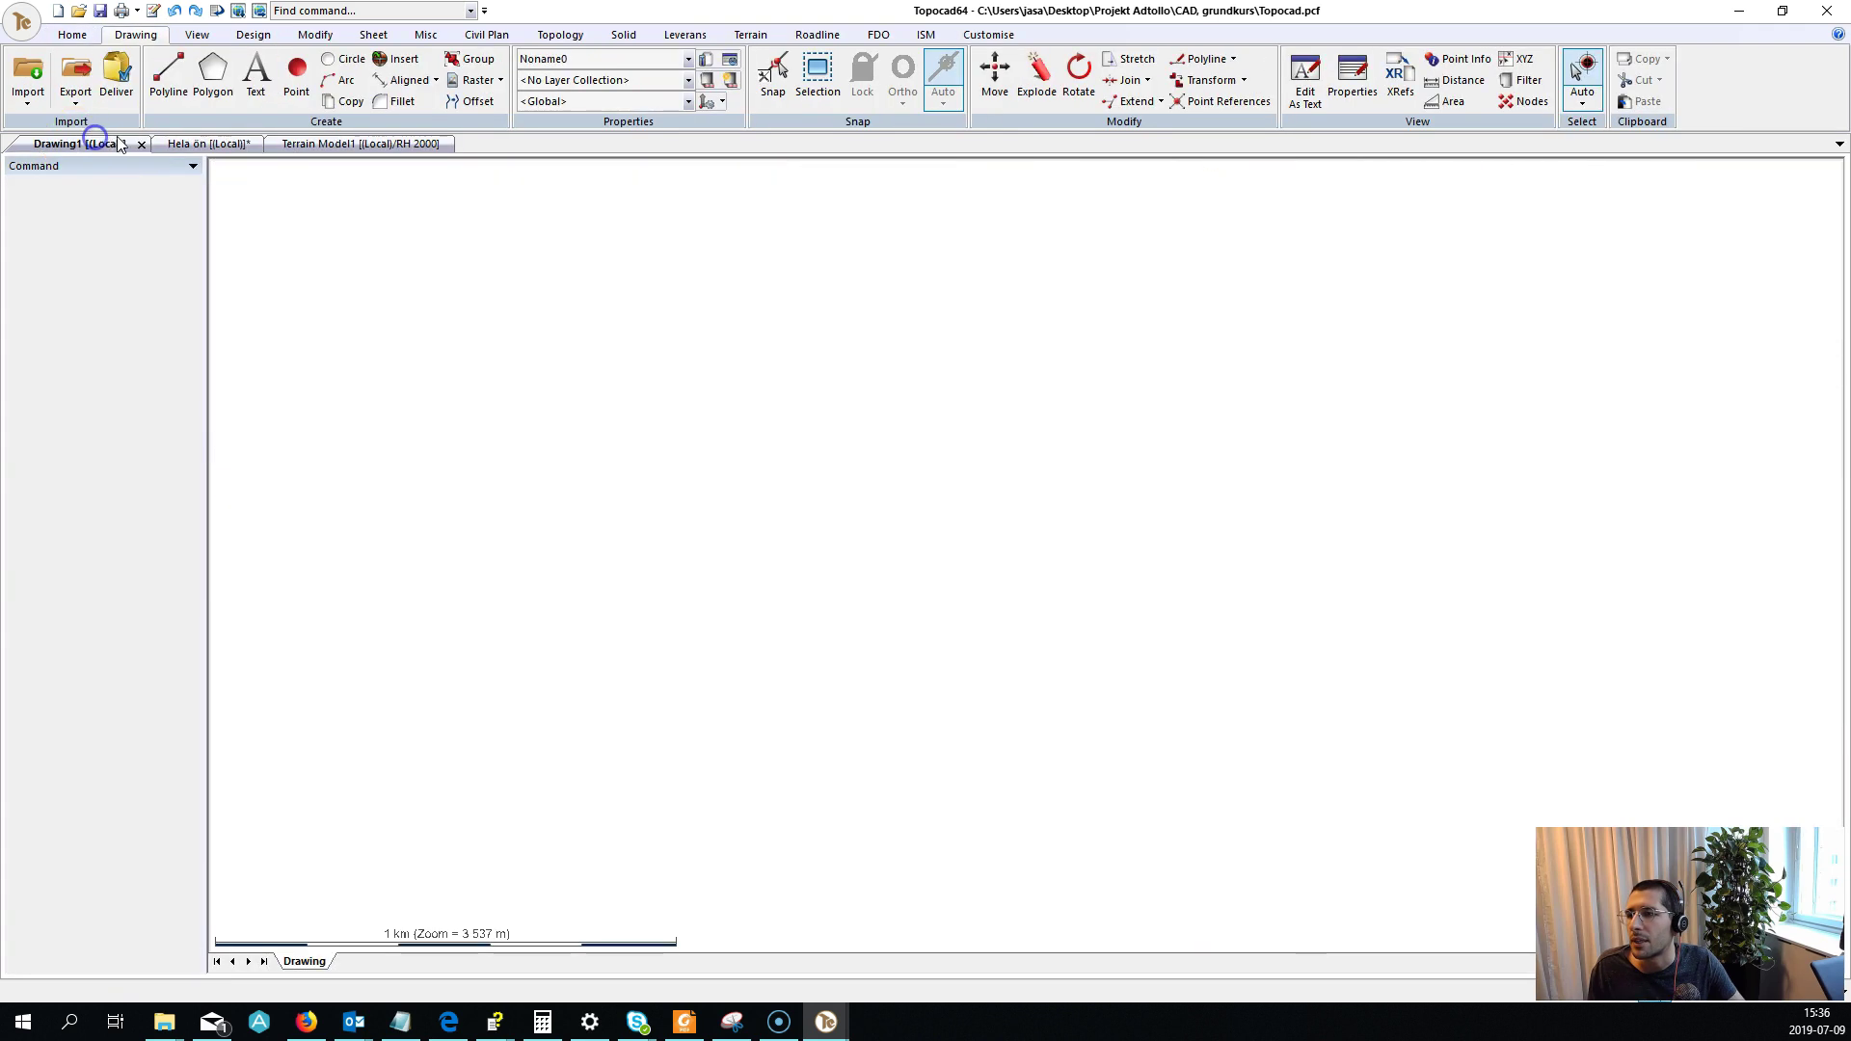
left_click(294, 150)
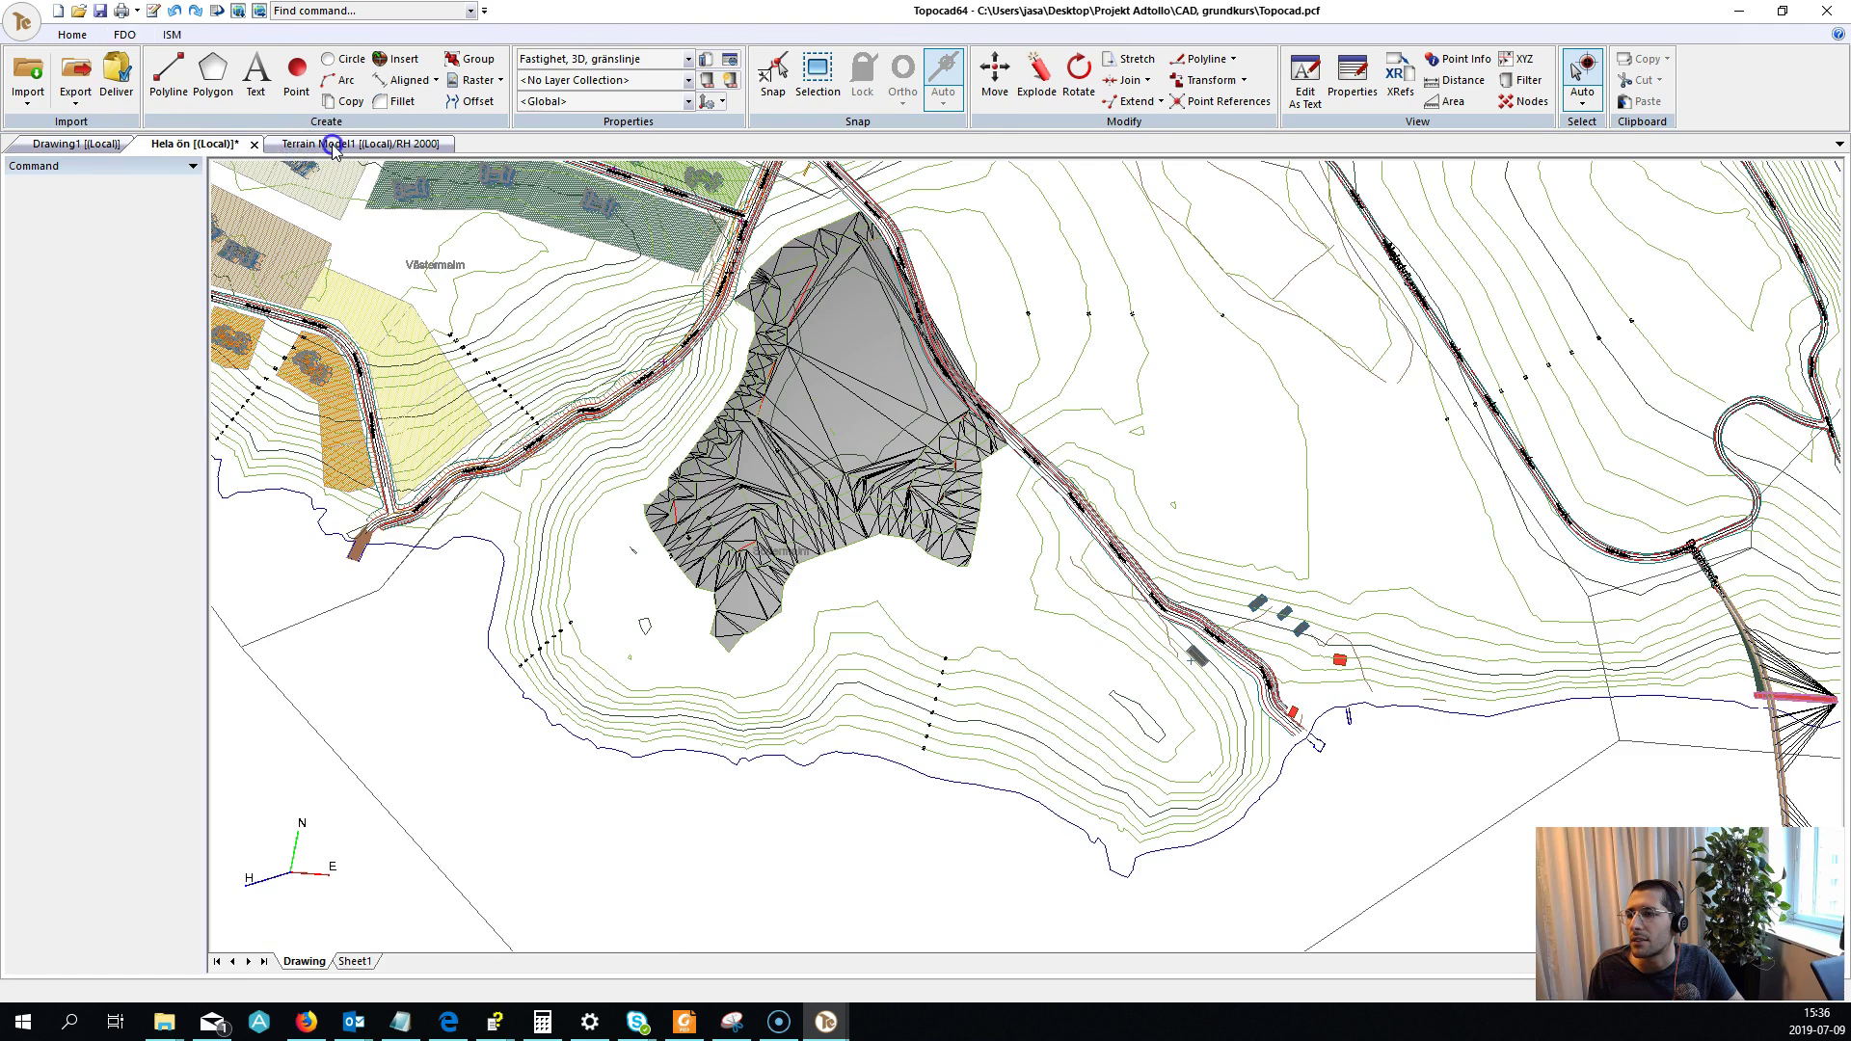
left_click(311, 147)
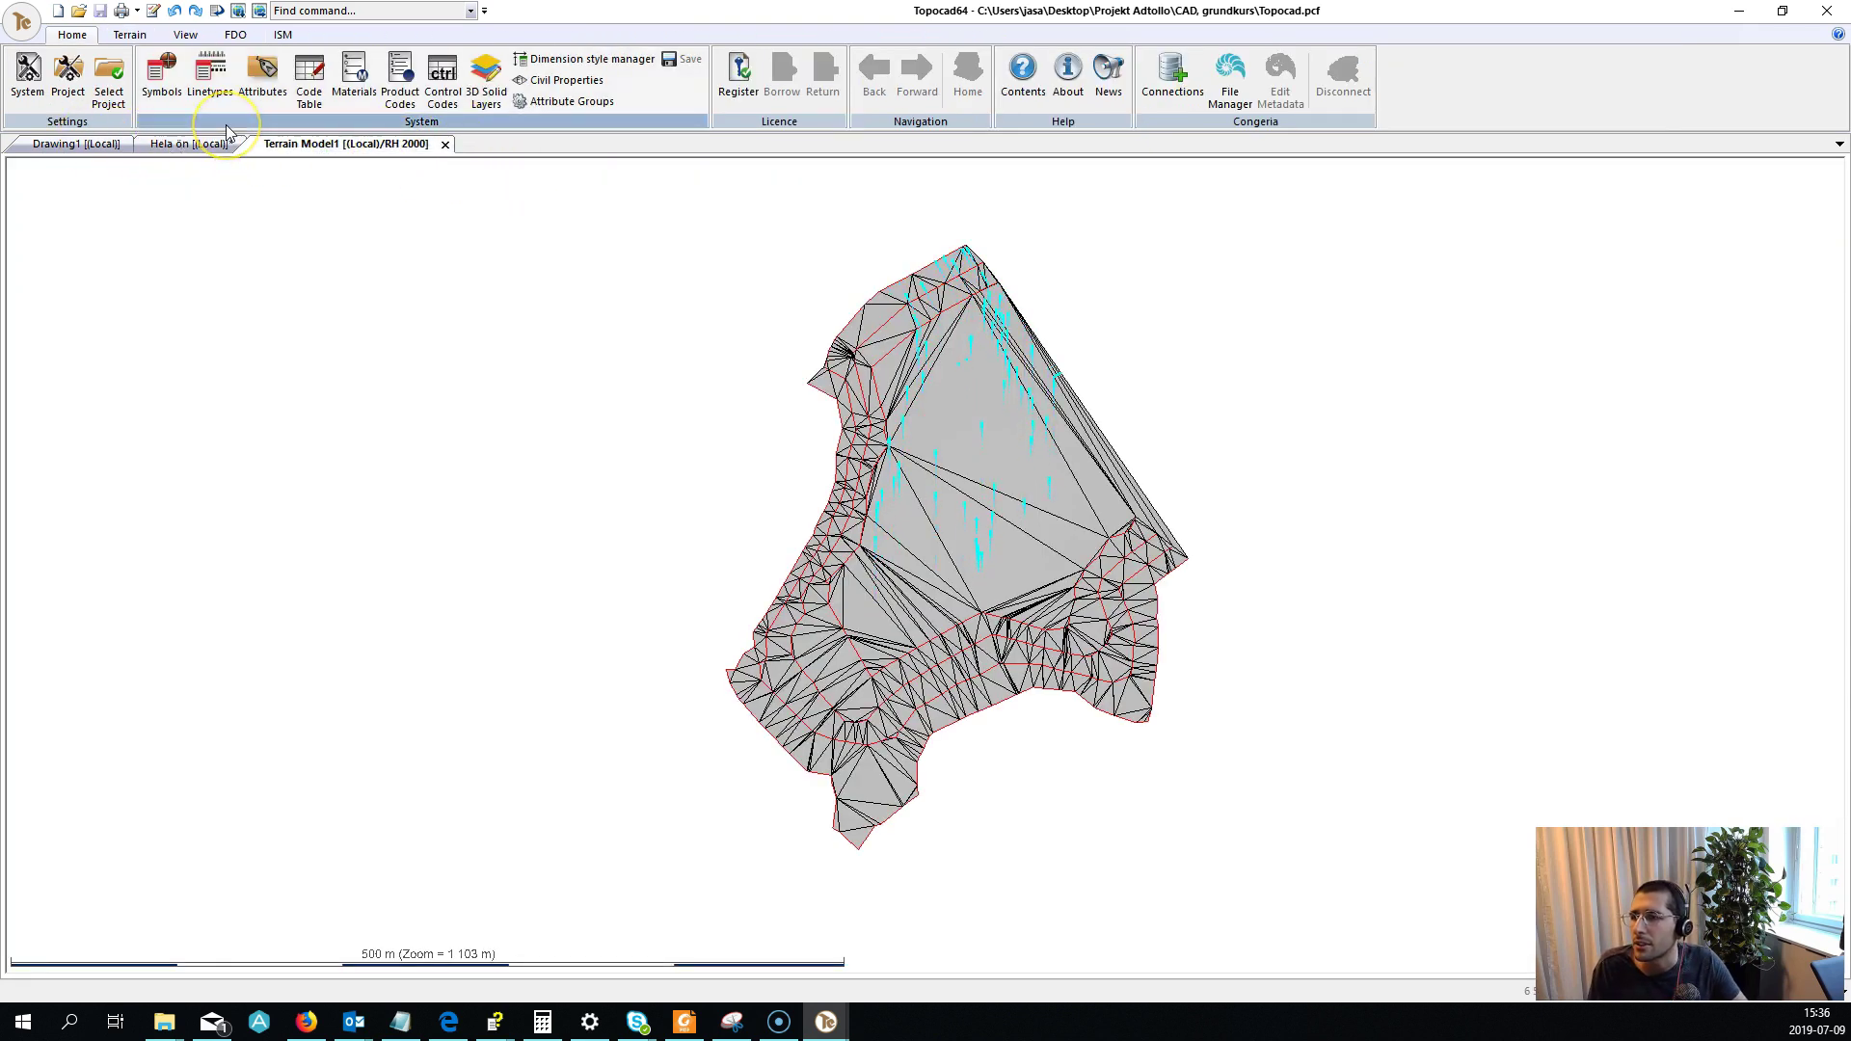
Browse Terrain Model1's Terrain and ISM ribbon tabs, returning to Home.
left_click(126, 35)
left_click(186, 34)
left_click(285, 35)
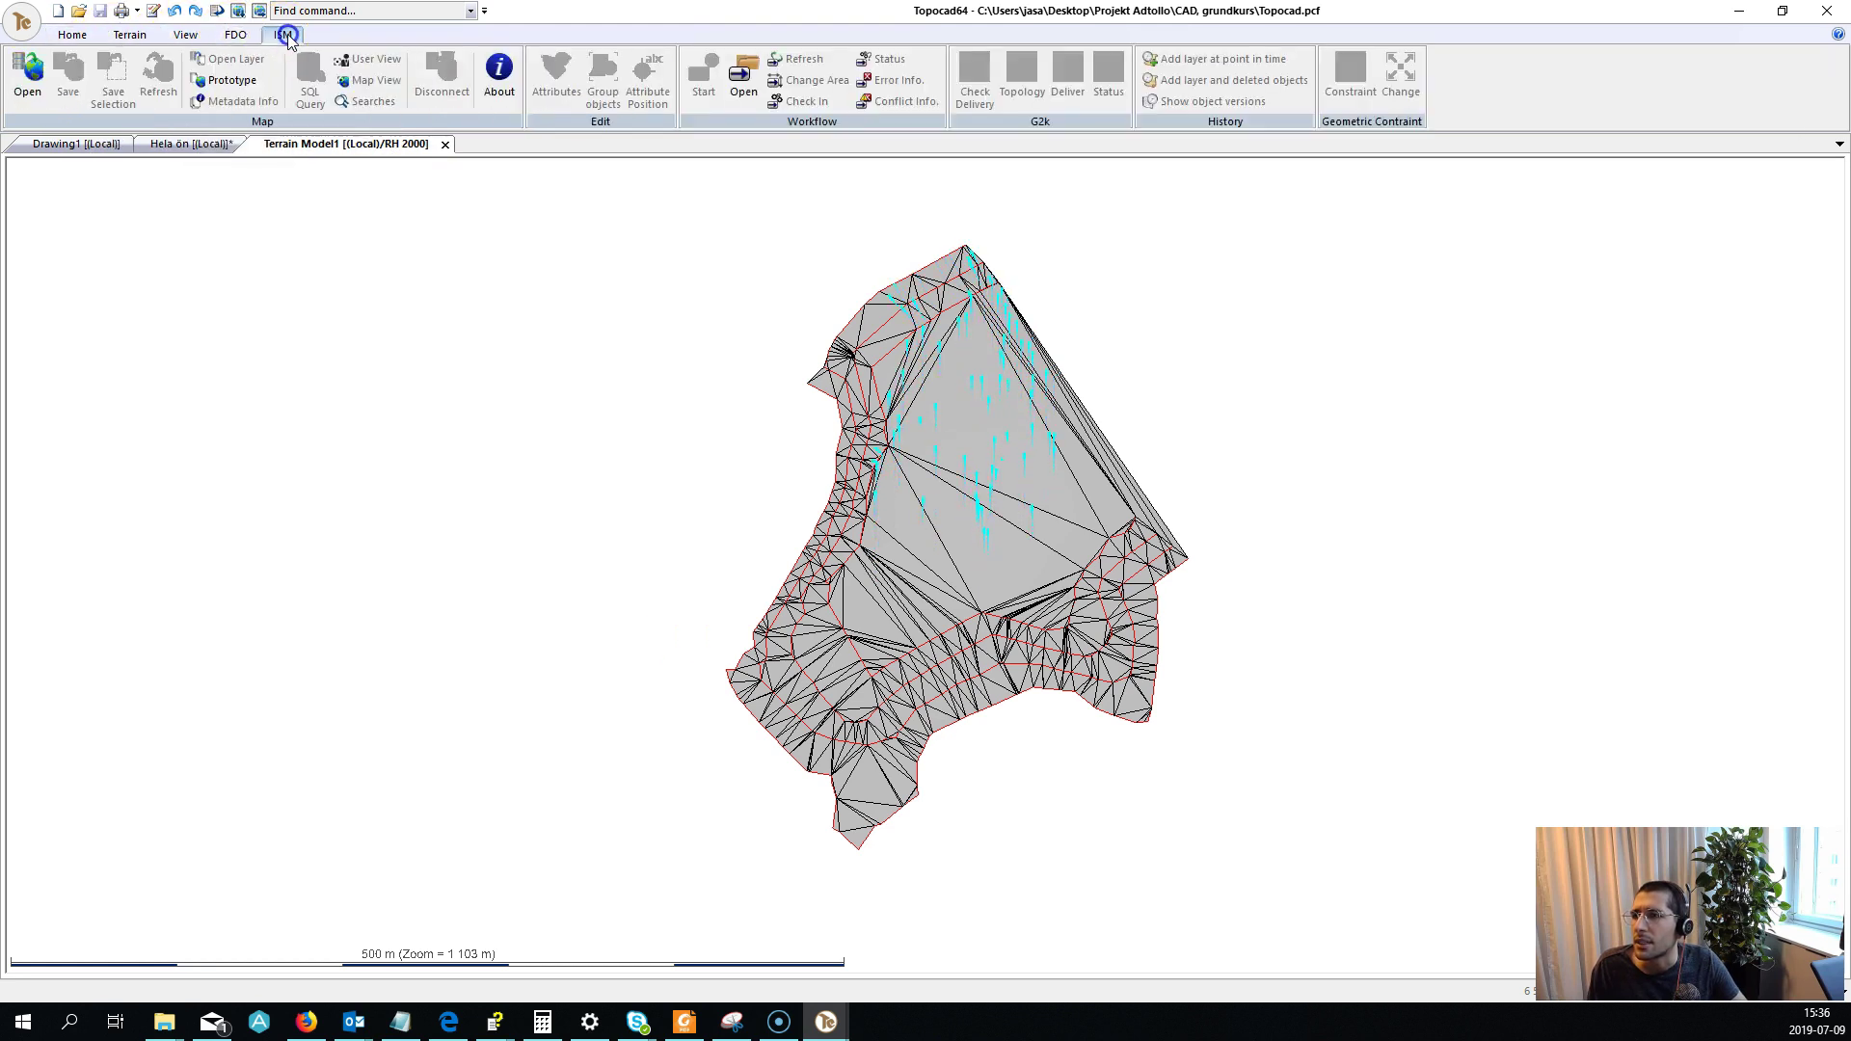
left_click(185, 35)
left_click(129, 34)
left_click(70, 35)
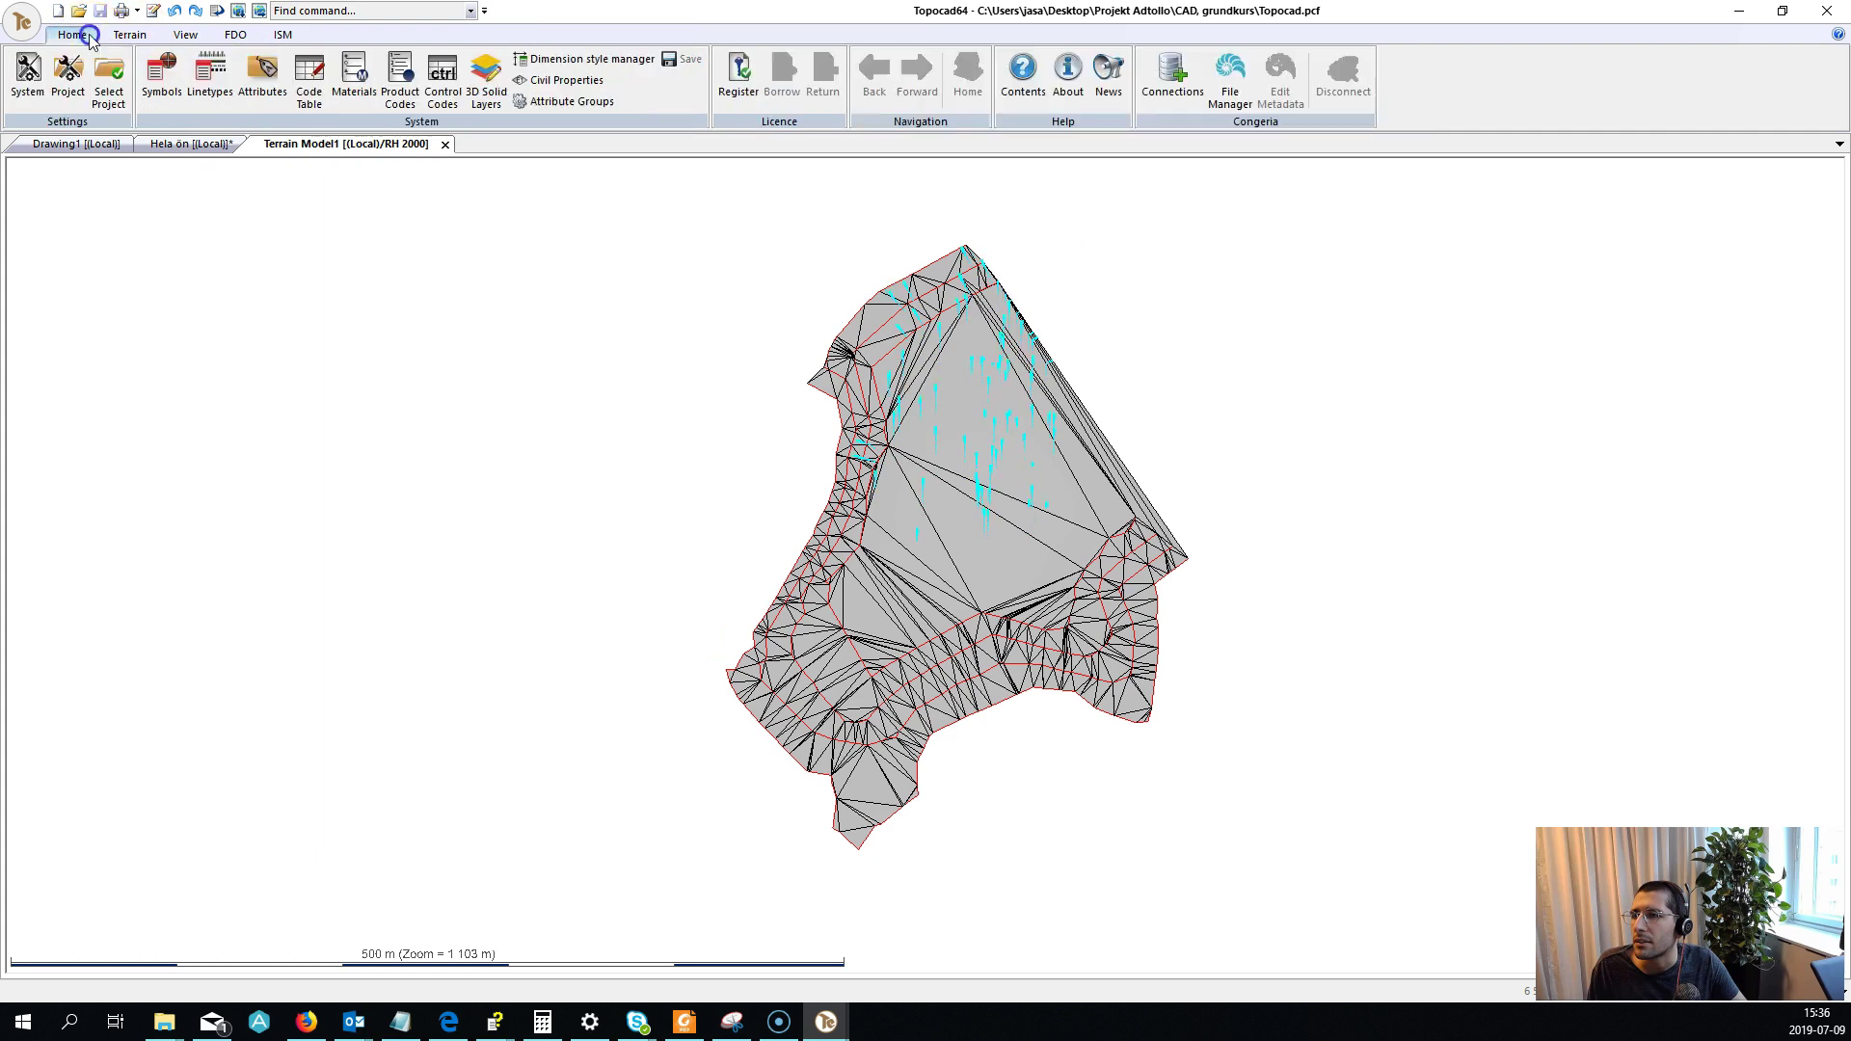
Review the Hela ön map's View, Topology, Design and other ribbon tabs.
left_click(162, 145)
left_click(198, 35)
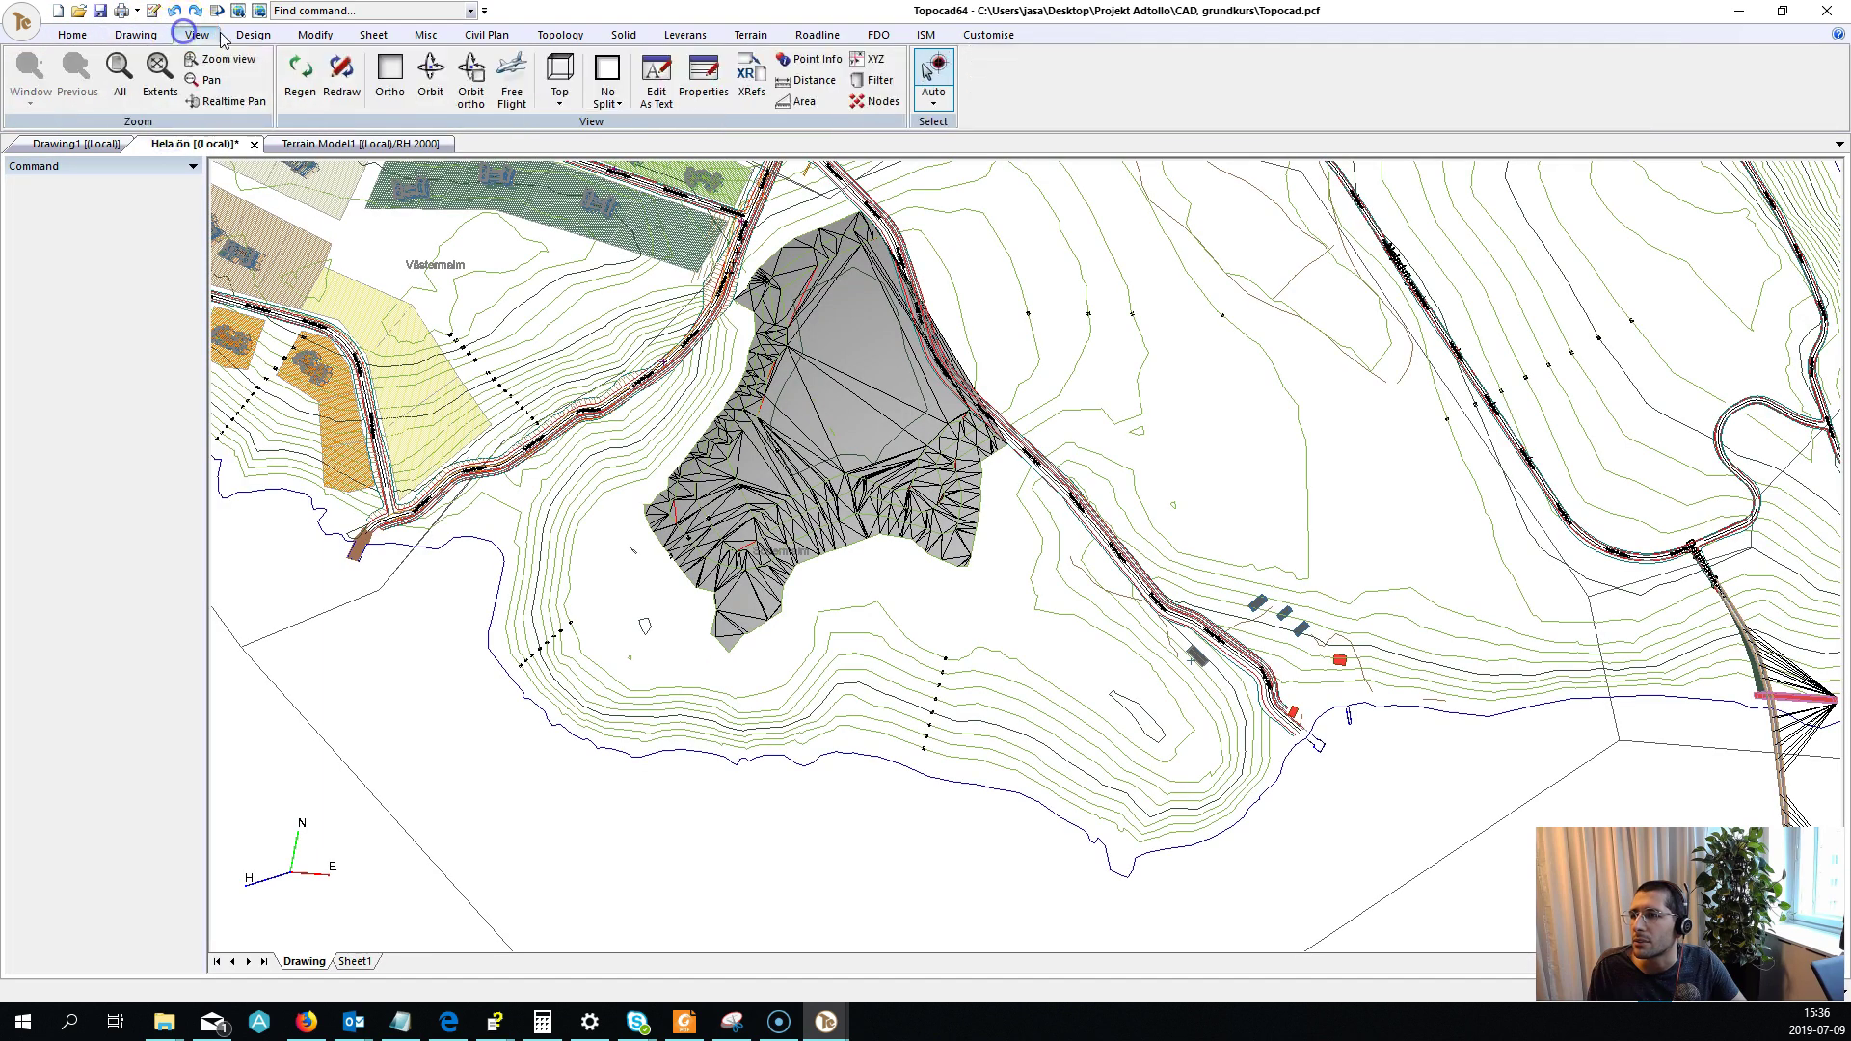
left_click(254, 34)
left_click(314, 36)
left_click(560, 35)
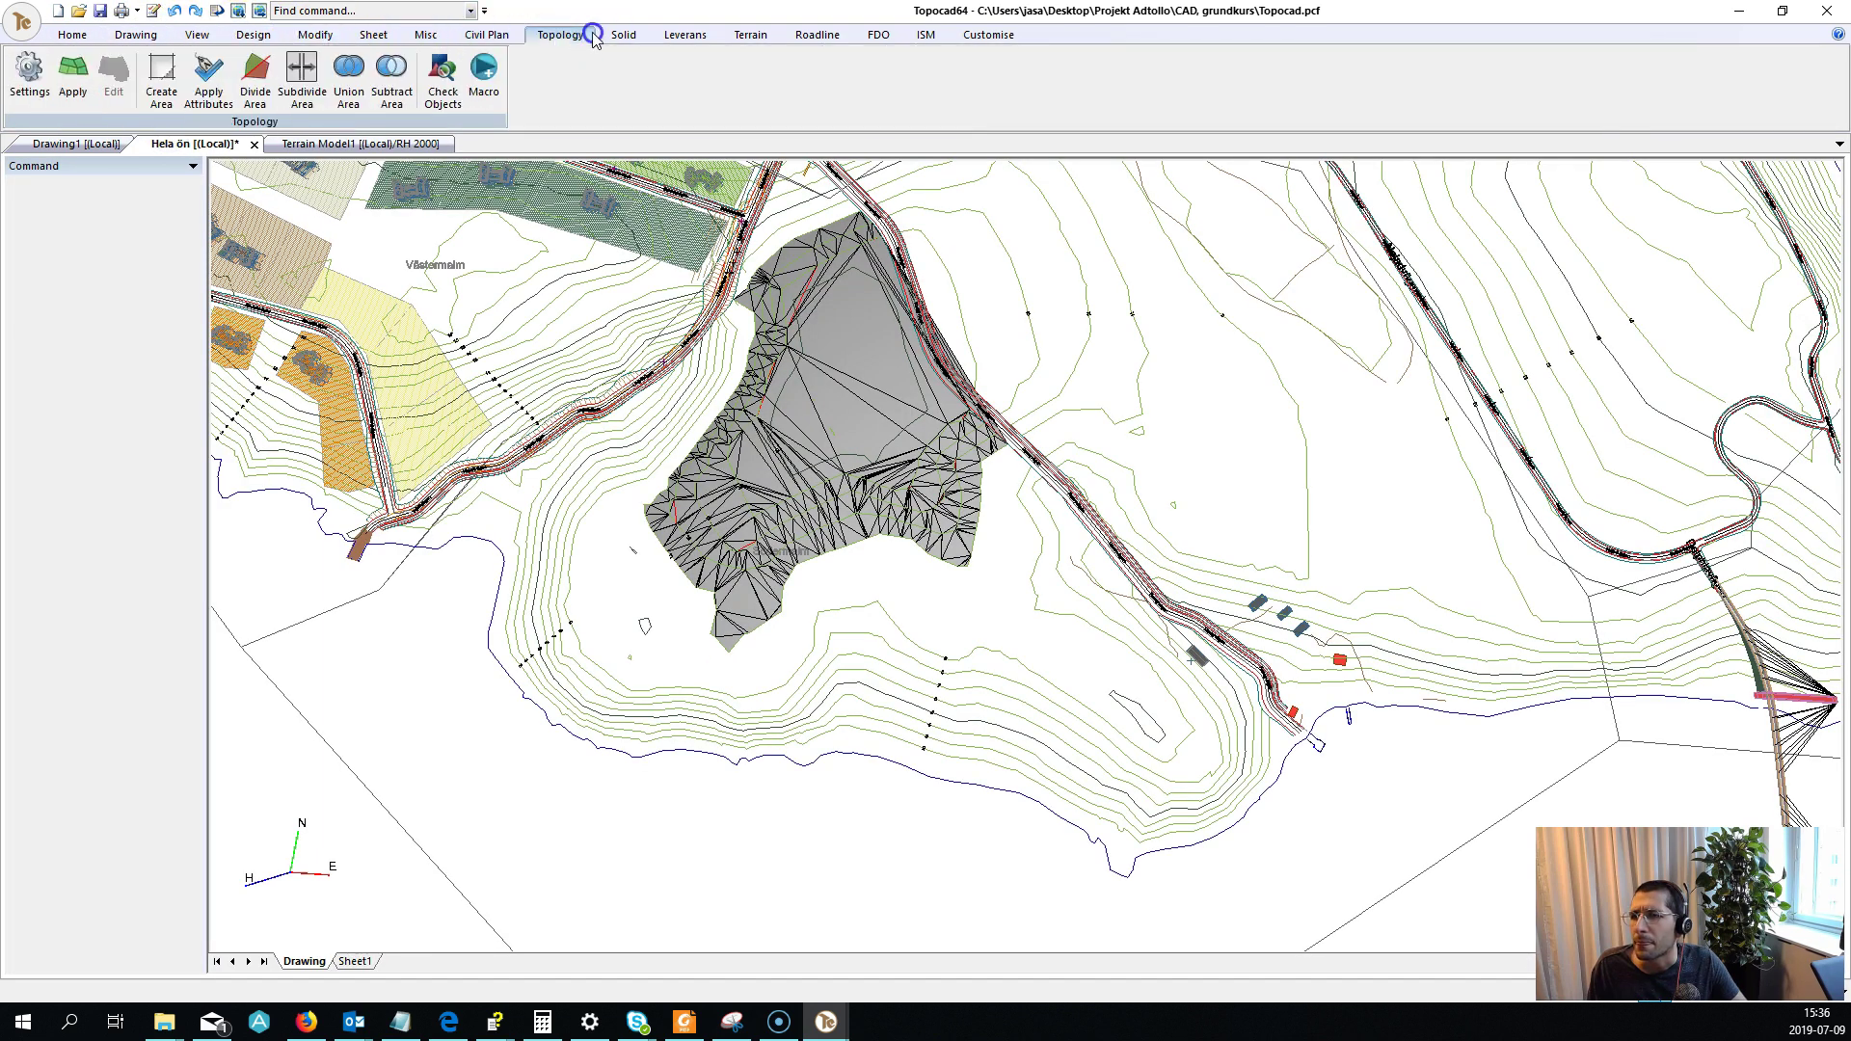
left_click(492, 34)
left_click(374, 35)
left_click(136, 36)
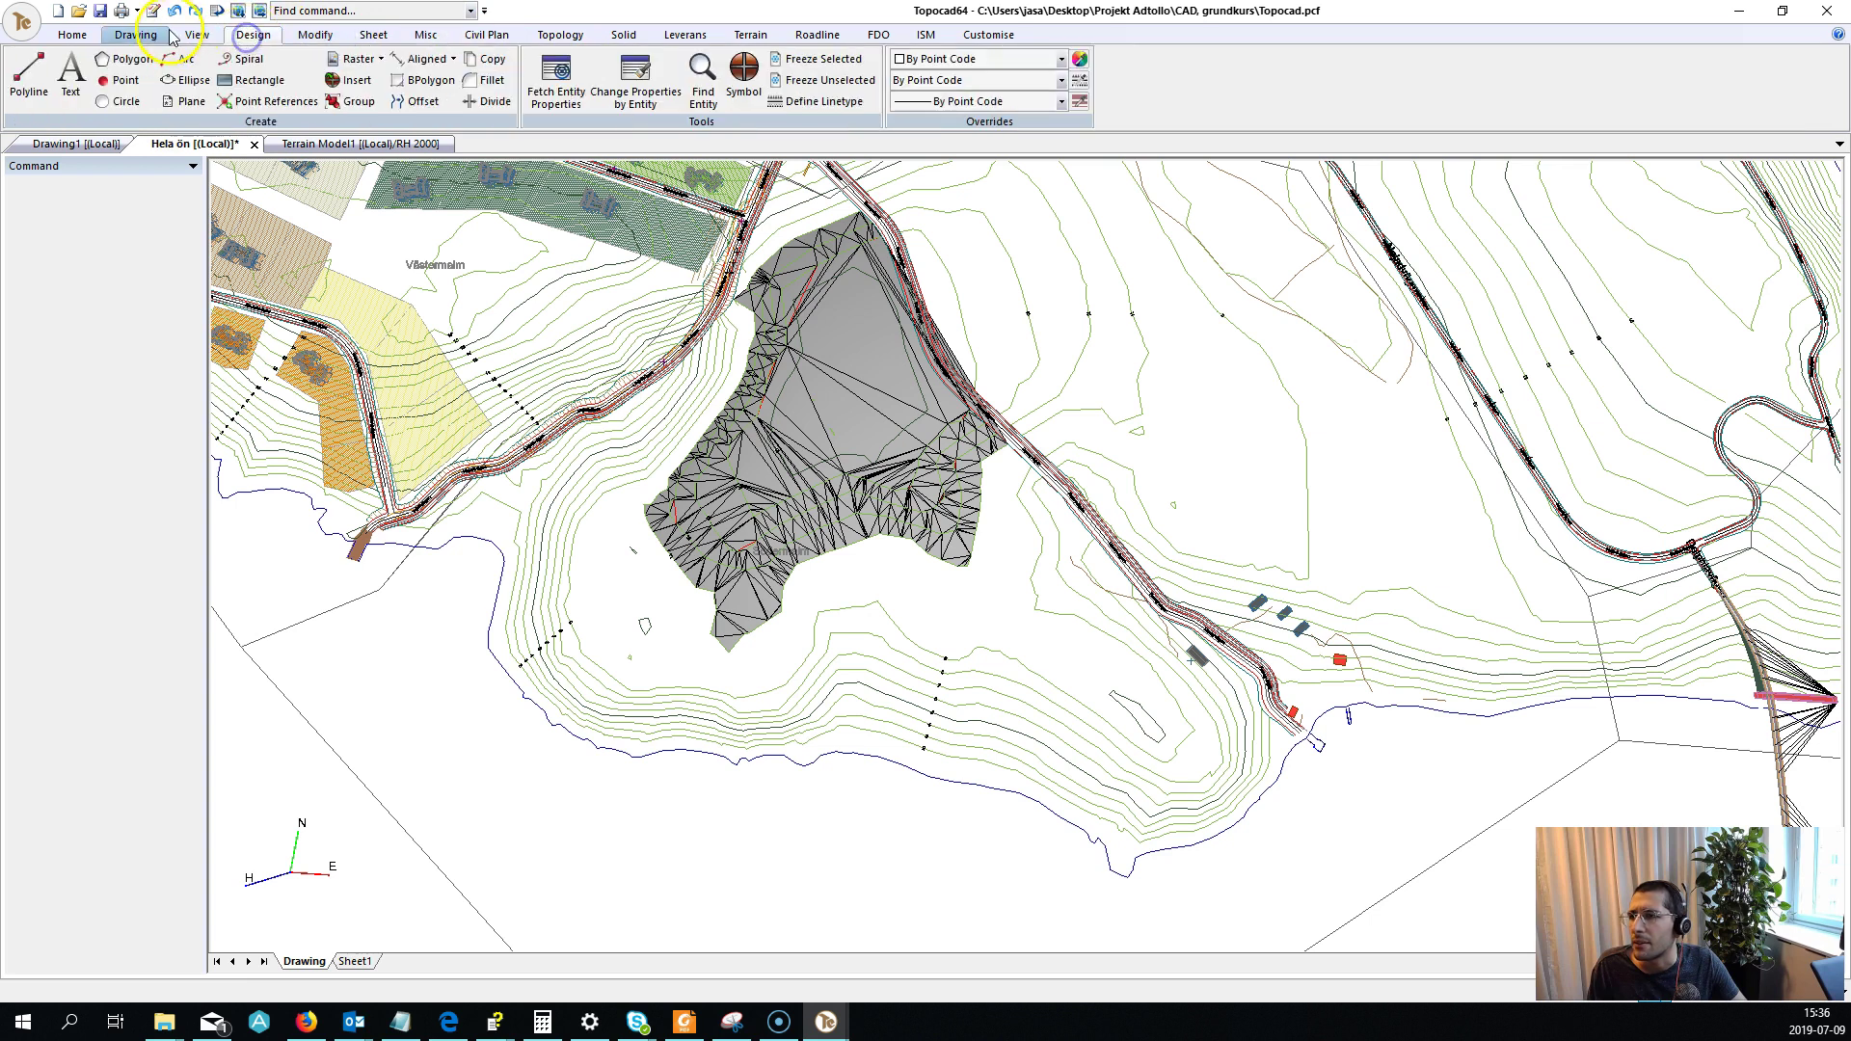
left_click(79, 35)
On empty Drawing1, review the Misc and Roadline tabs, ending on the Drawing tab.
key("ctrl+Tab")
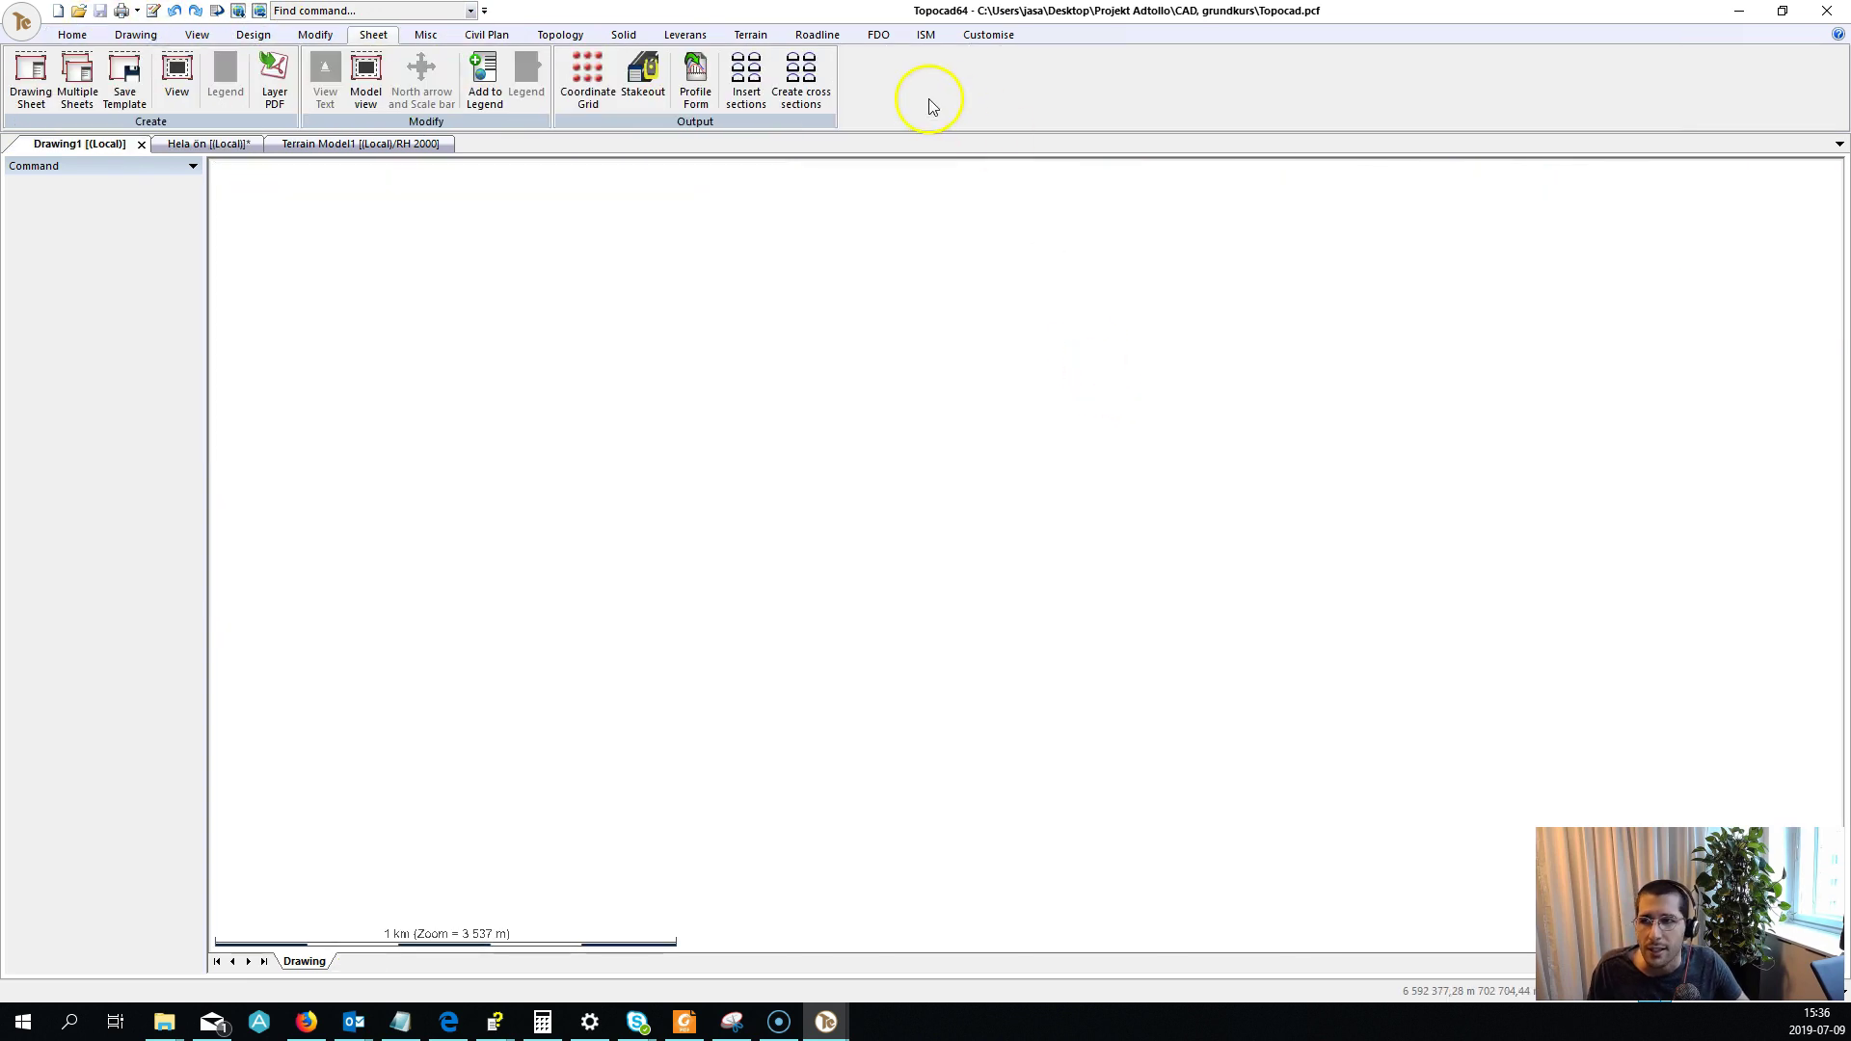
scroll(640, 87, "down", 7)
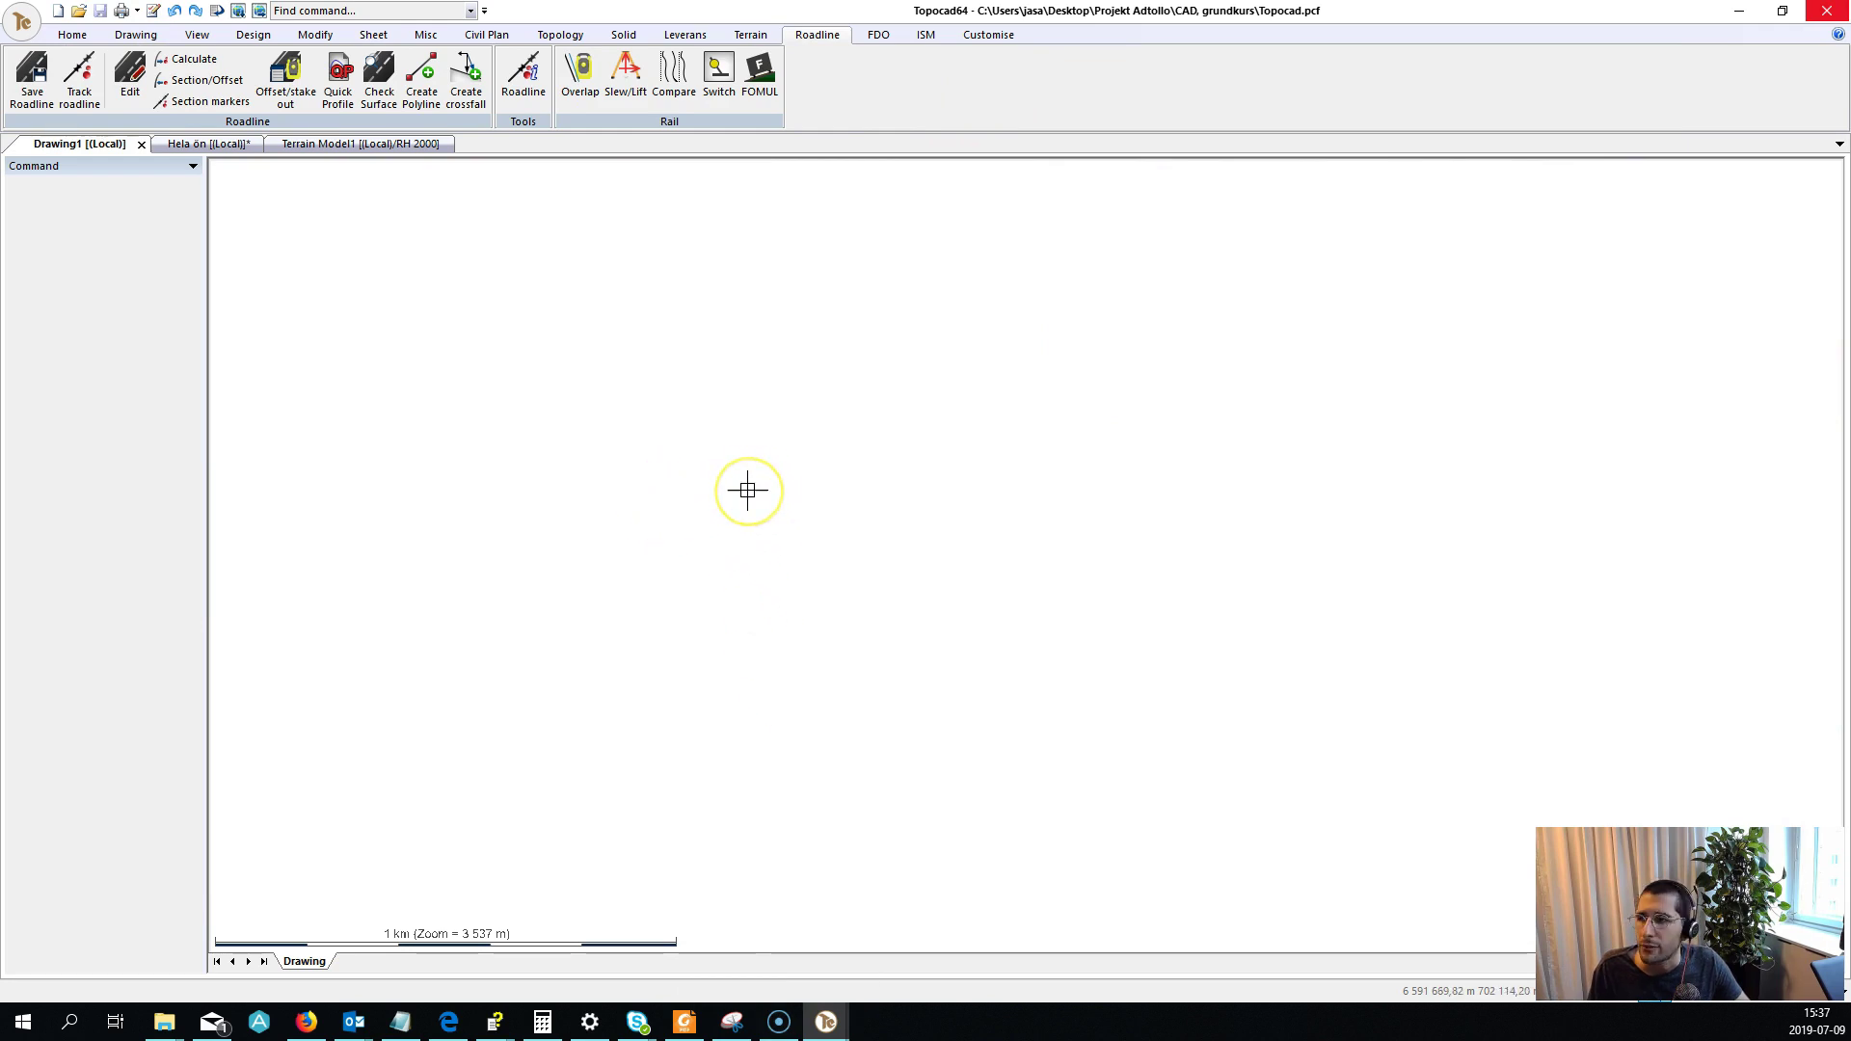
left_click(425, 34)
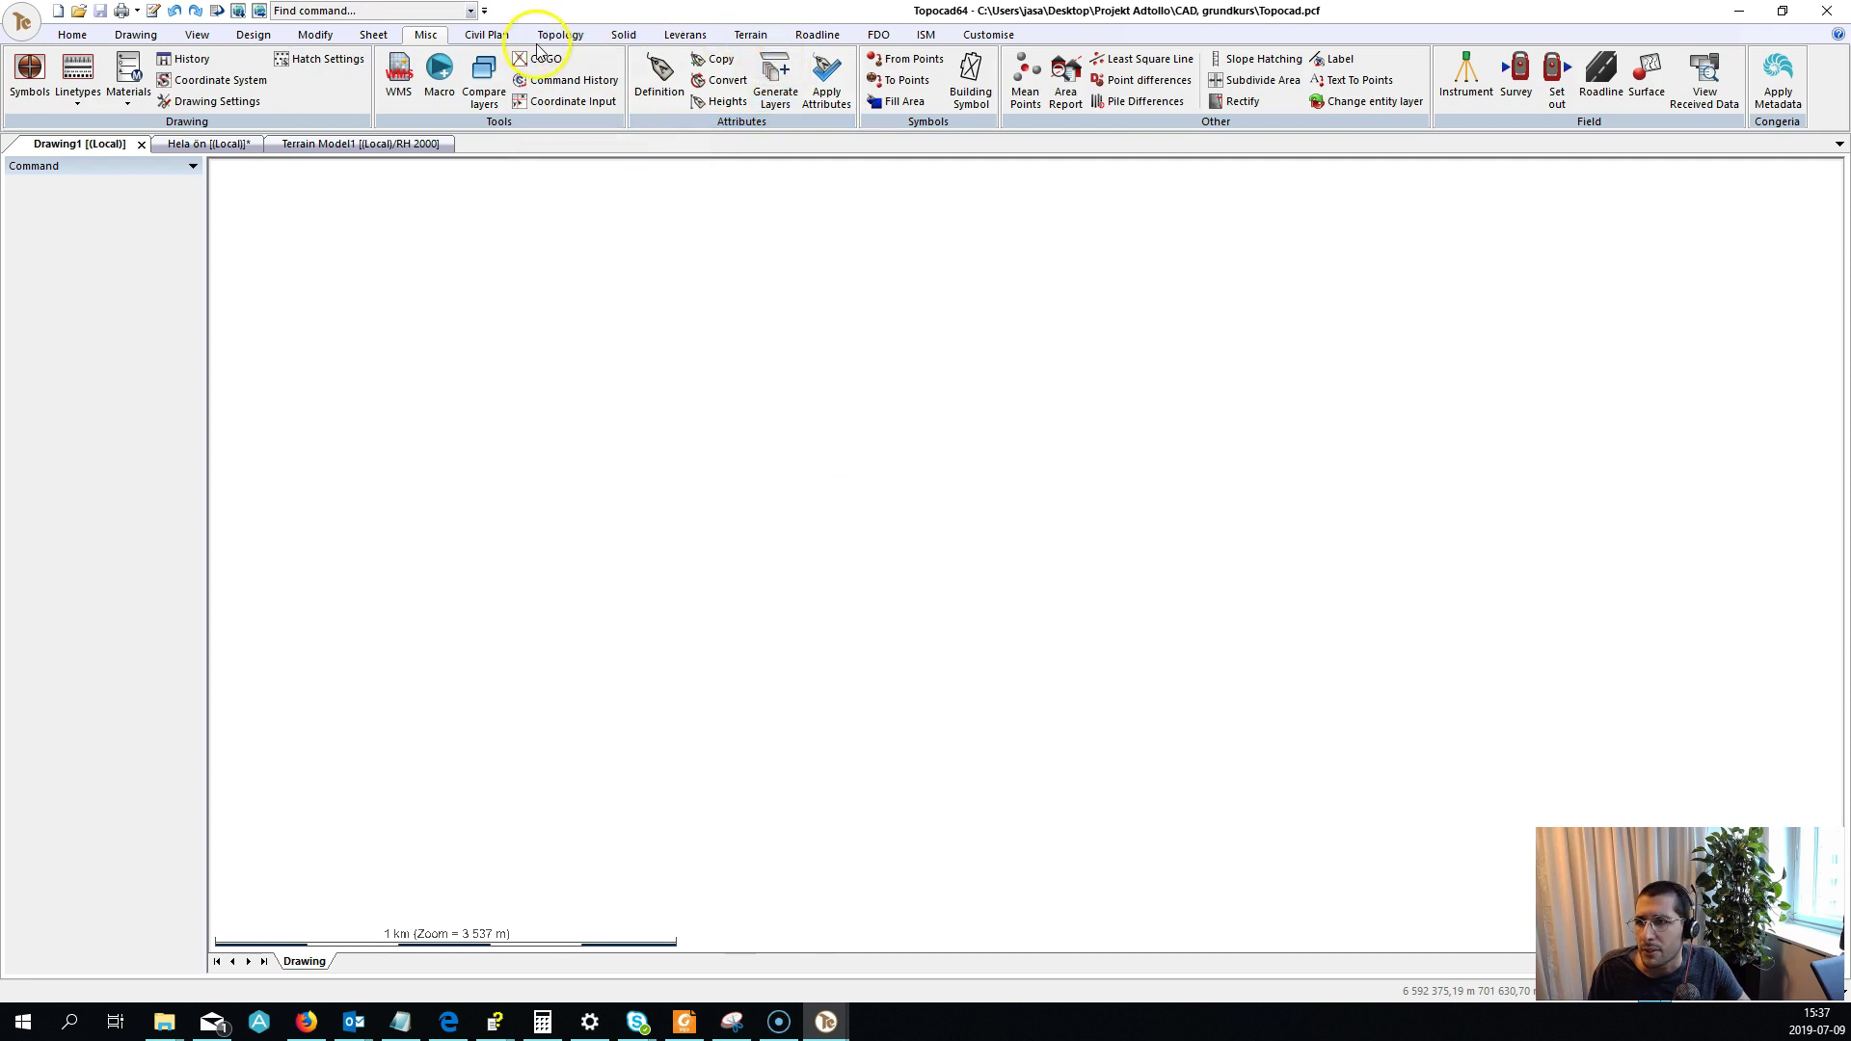
left_click(816, 33)
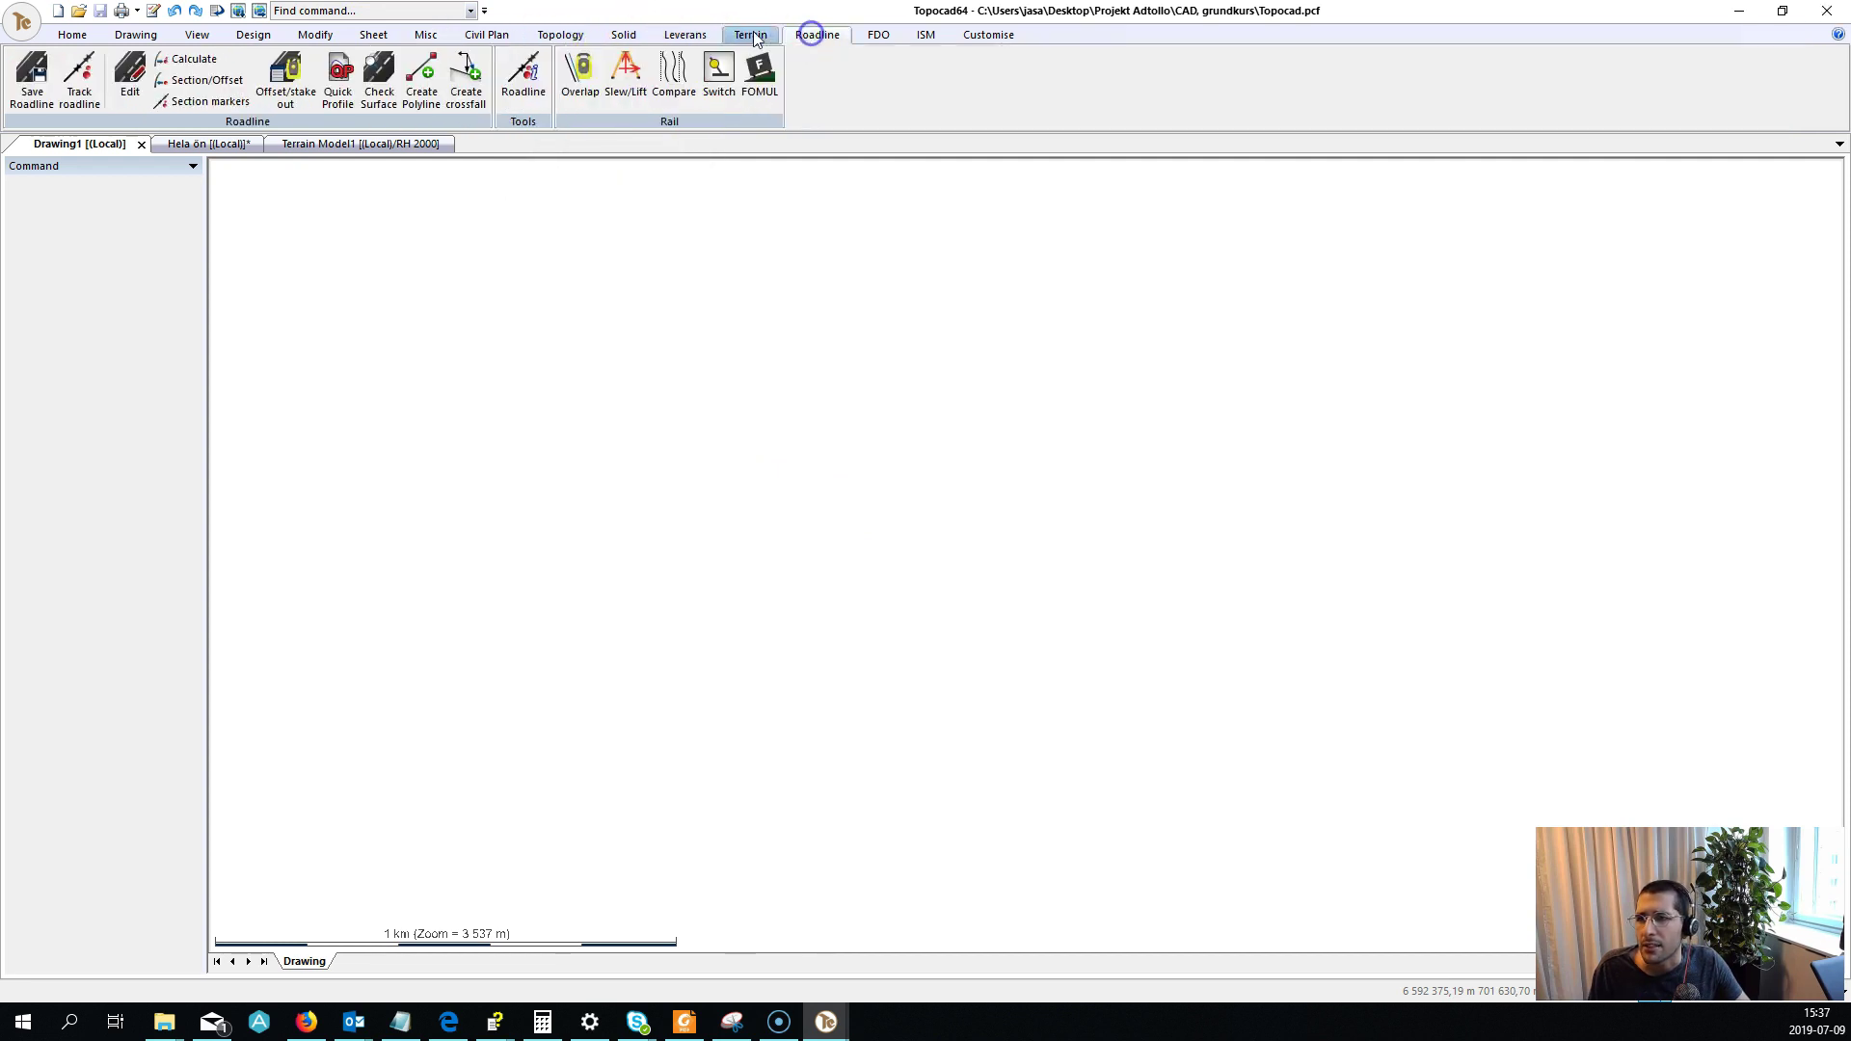
left_click(135, 33)
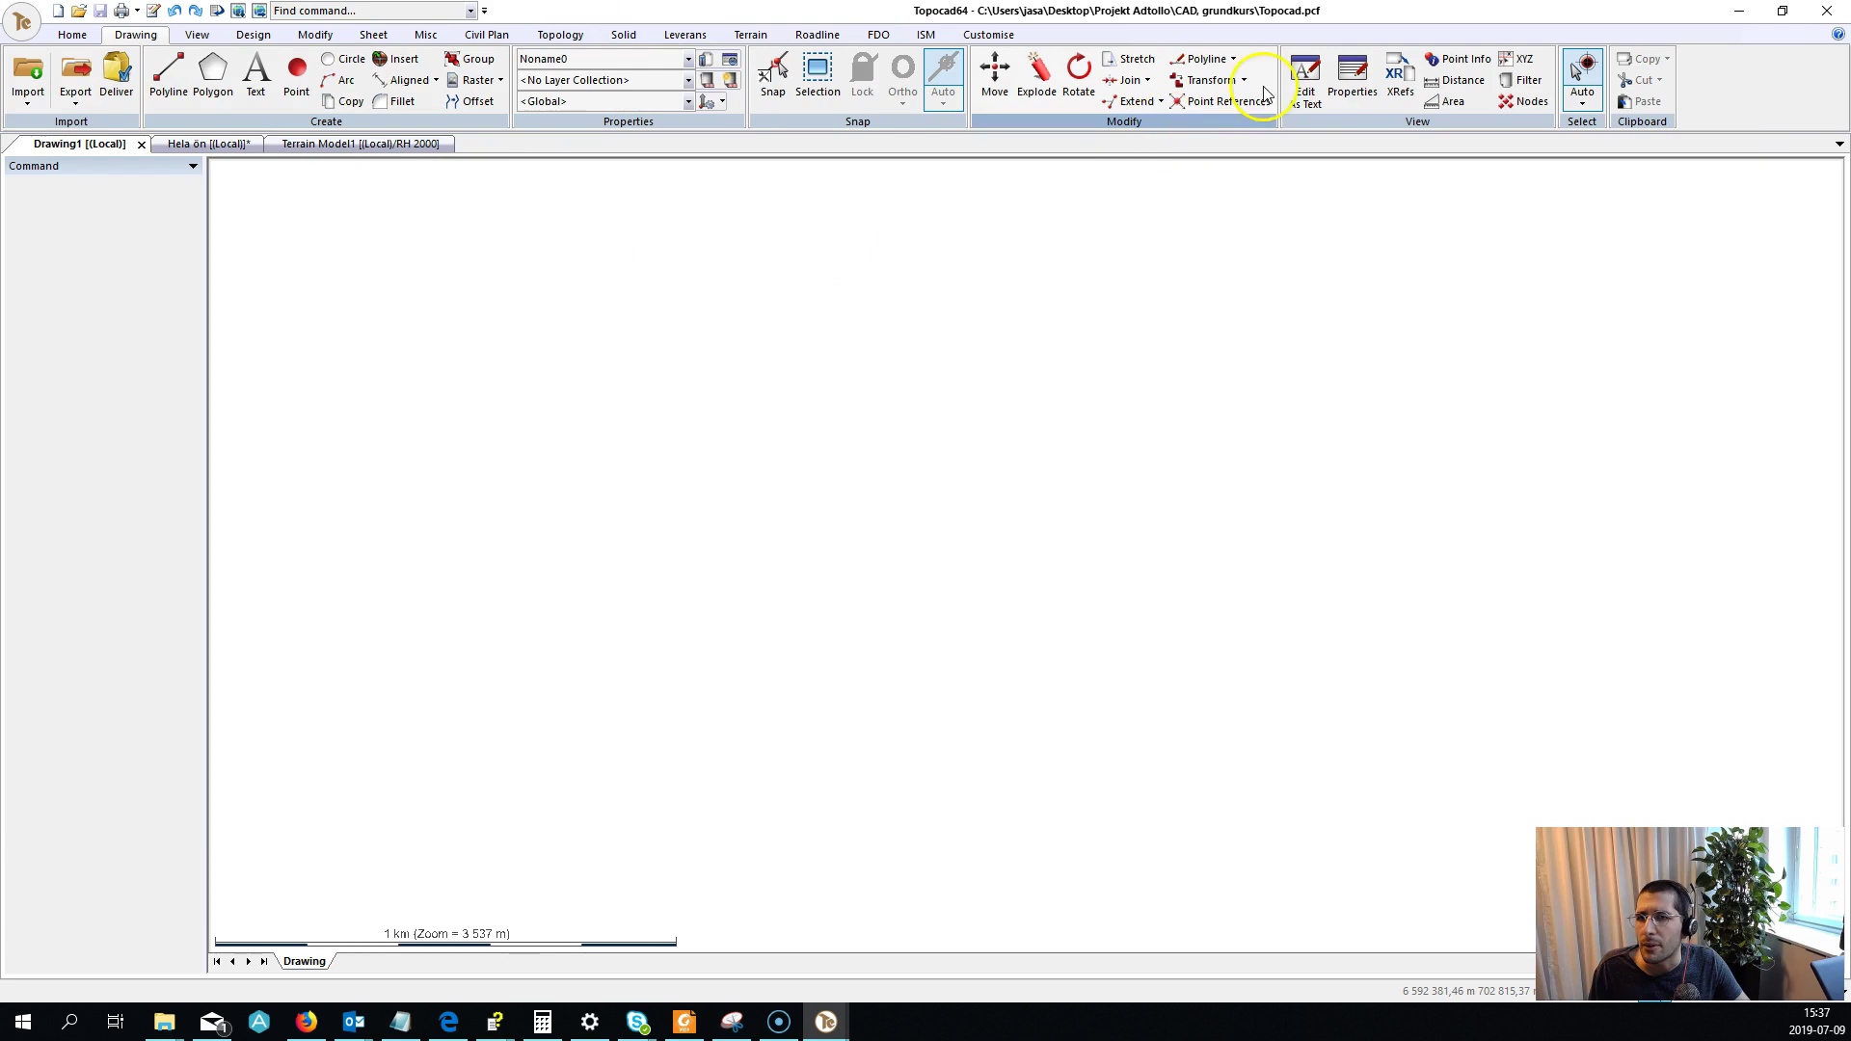